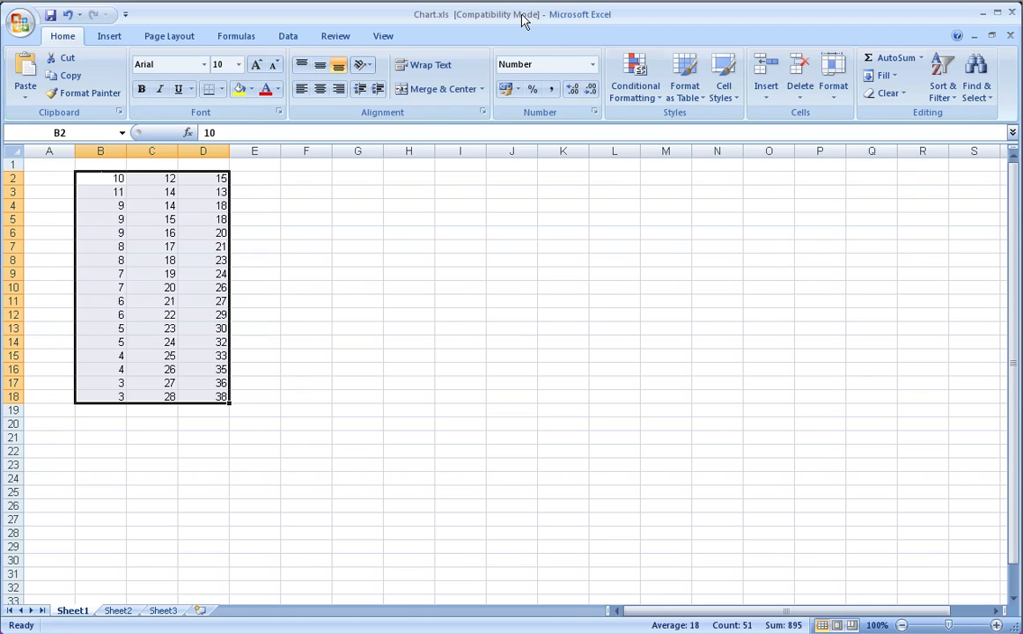
Step: Try bold and then red font colour on the values in B2:D18, reverting each format
{"action": "left_click", "coordinate": [356, 245]}
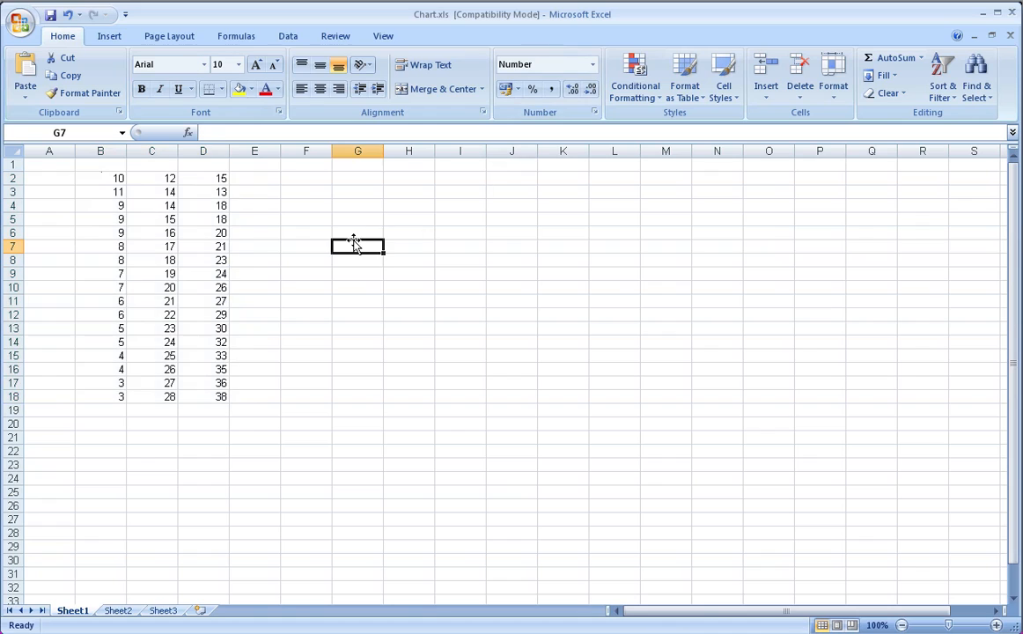
{"action": "left_click_drag", "start_coordinate": [116, 176], "coordinate": [217, 398]}
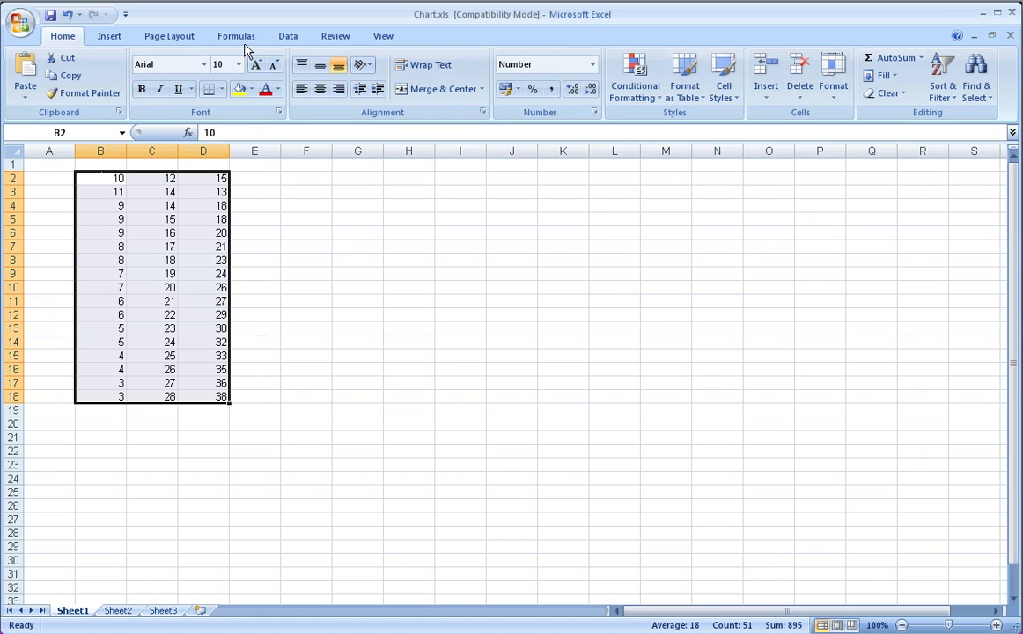
{"action": "left_click", "coordinate": [142, 92]}
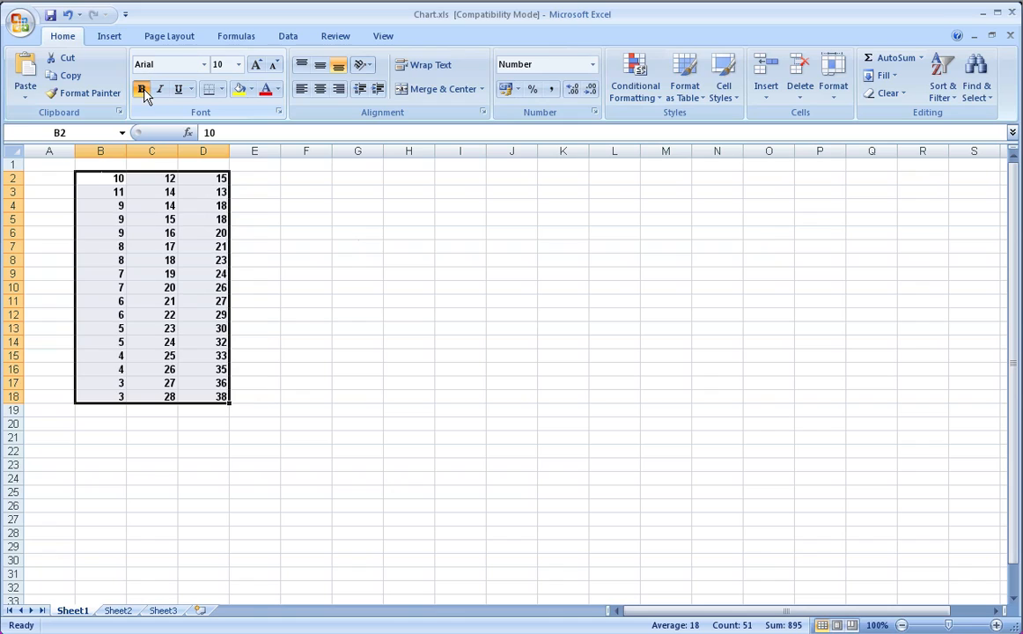
{"action": "left_click", "coordinate": [143, 92]}
{"action": "left_click", "coordinate": [268, 89]}
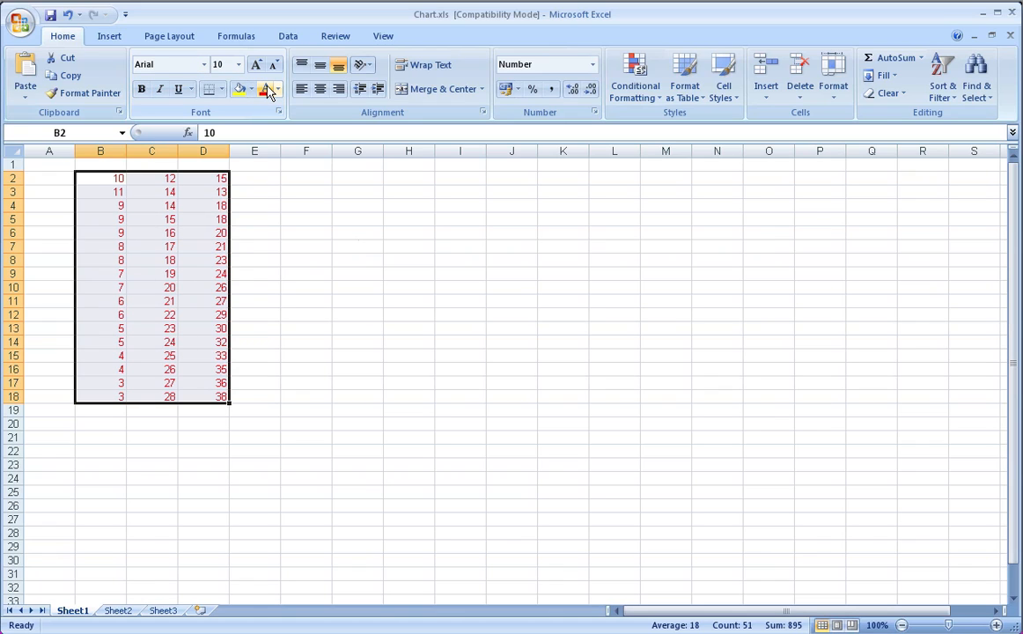
{"action": "key", "text": "ctrl+z"}
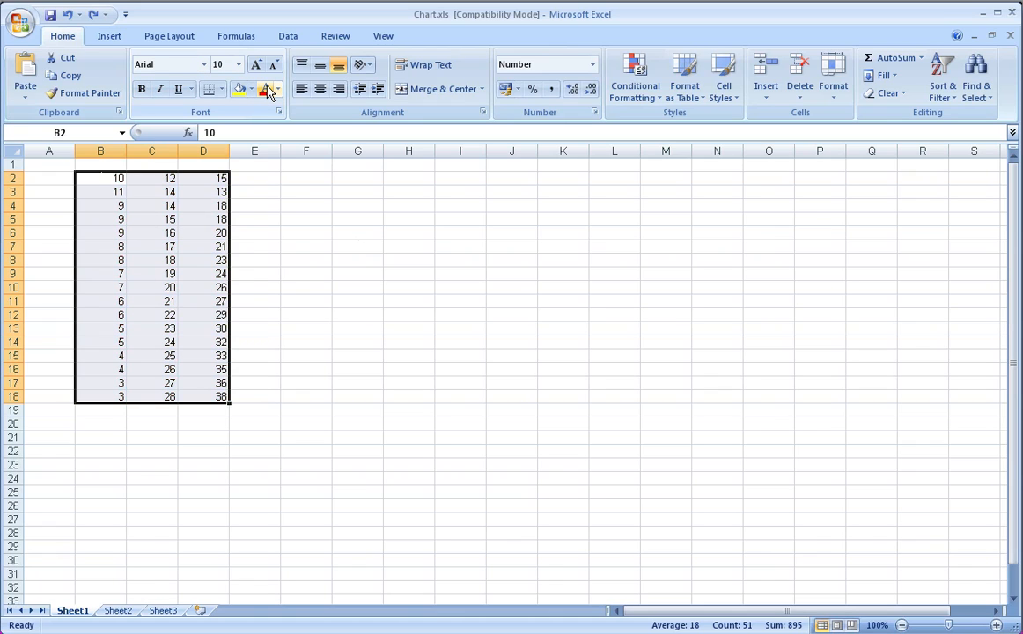
Step: Try a yellow fill on B2:D18 and undo it
{"action": "left_click", "coordinate": [204, 67]}
{"action": "left_click", "coordinate": [204, 68]}
{"action": "left_click", "coordinate": [239, 90]}
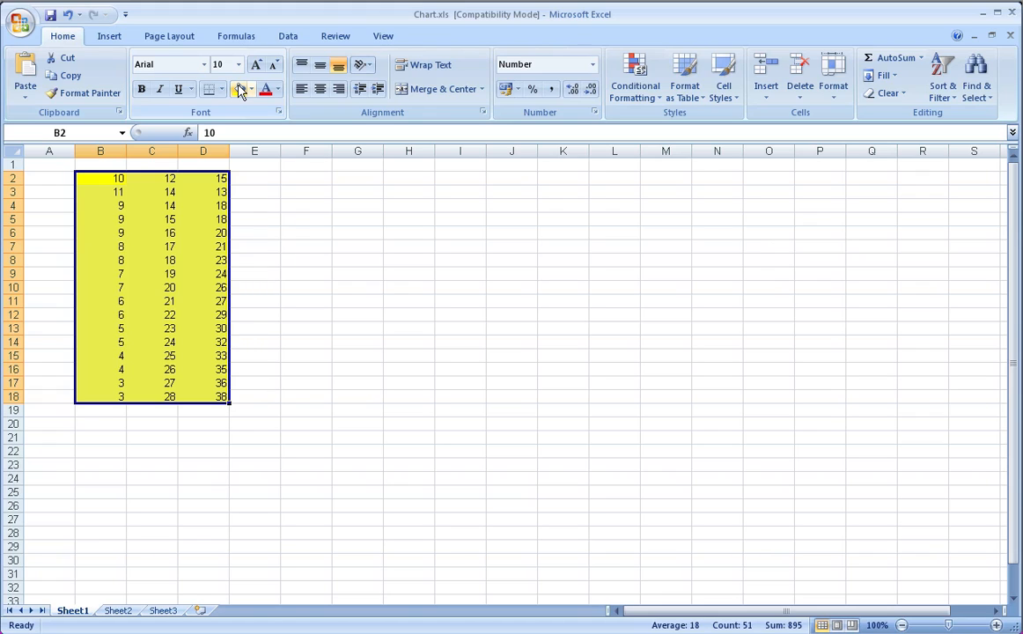
{"action": "key", "text": "ctrl+z"}
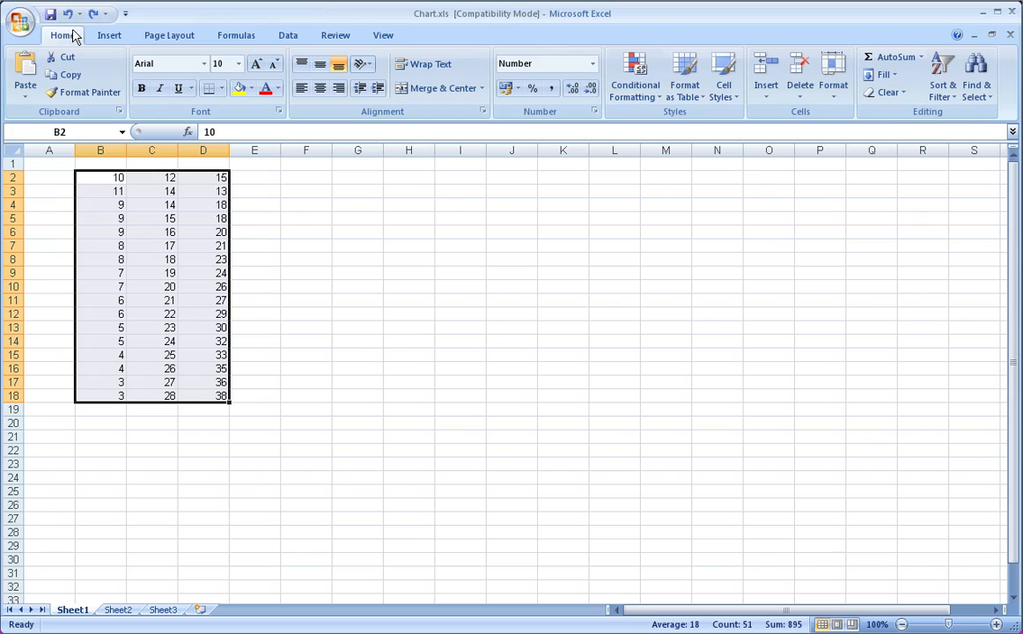
Step: Set up a Greater Than highlight rule for B2:D18 with threshold 5 and Green Fill with Dark Green Text
{"action": "left_click", "coordinate": [654, 100]}
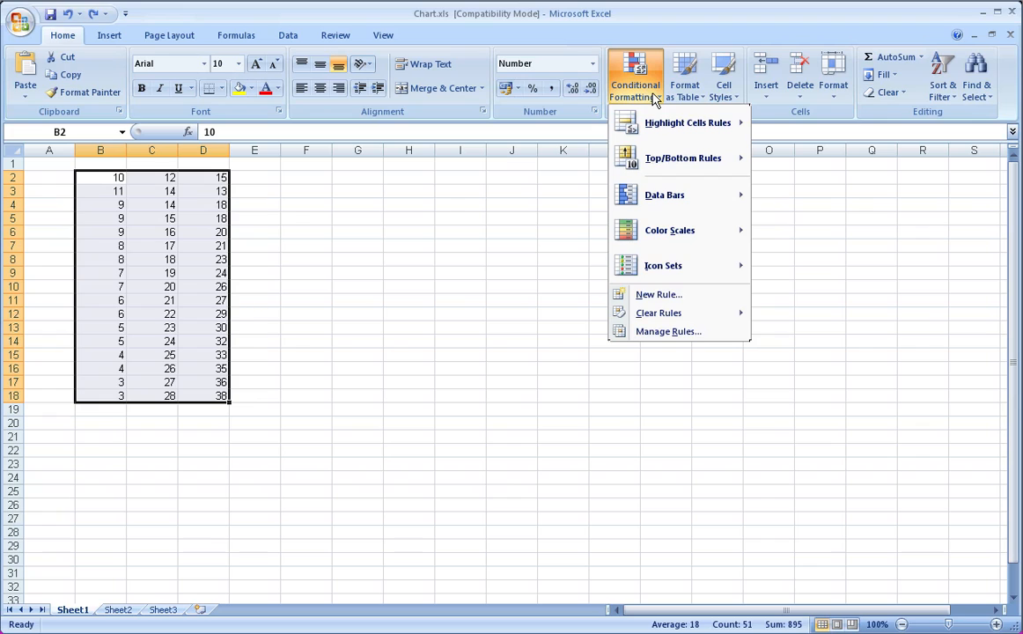
{"action": "mouse_move", "coordinate": [651, 124]}
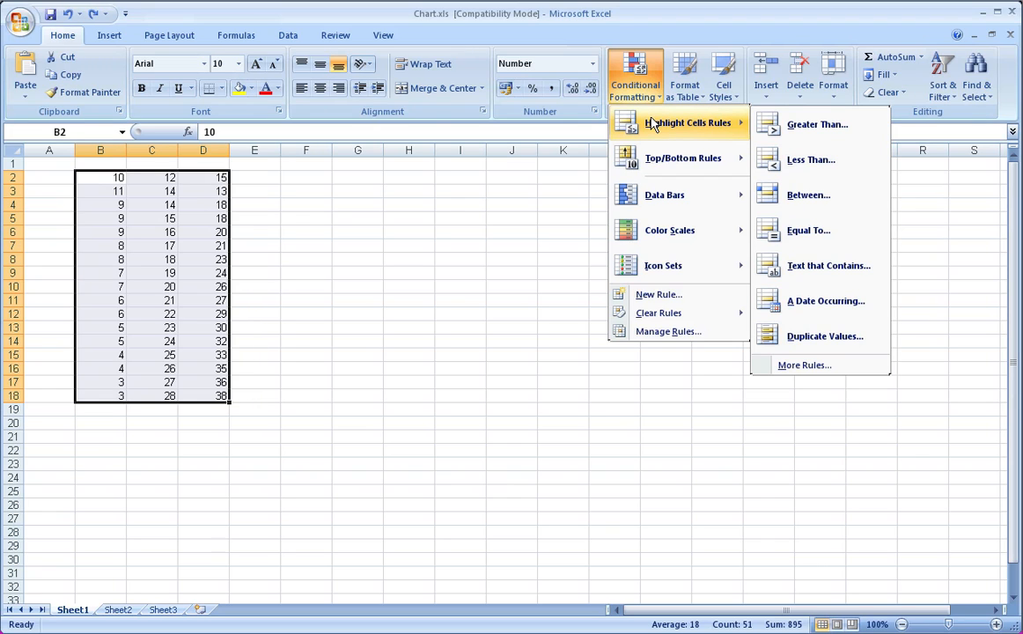
{"action": "left_click", "coordinate": [834, 130]}
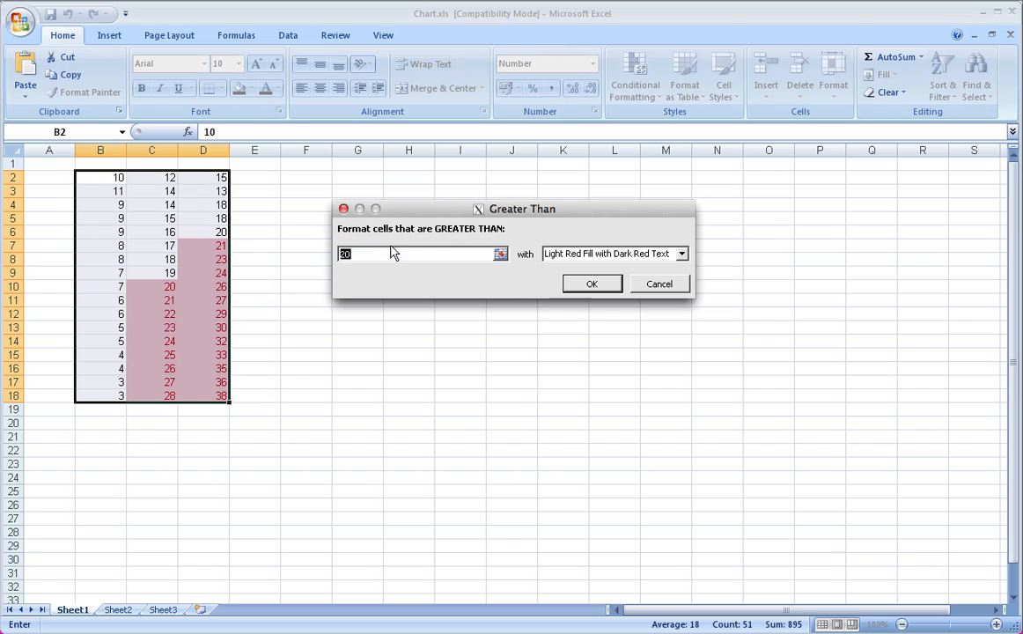
{"action": "left_click_drag", "start_coordinate": [384, 210], "coordinate": [427, 223]}
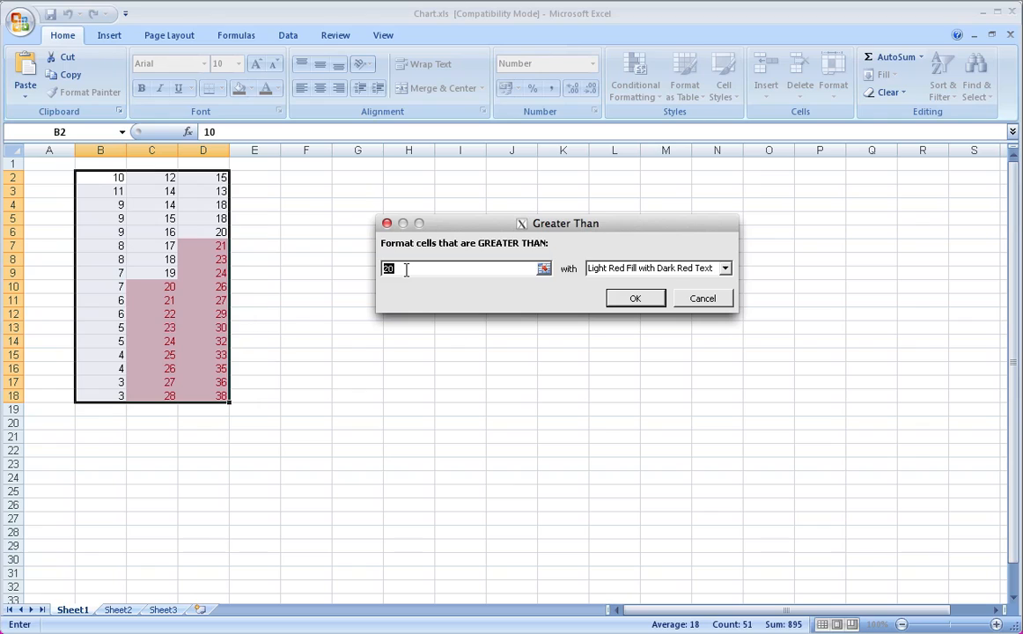
{"action": "type", "text": "5"}
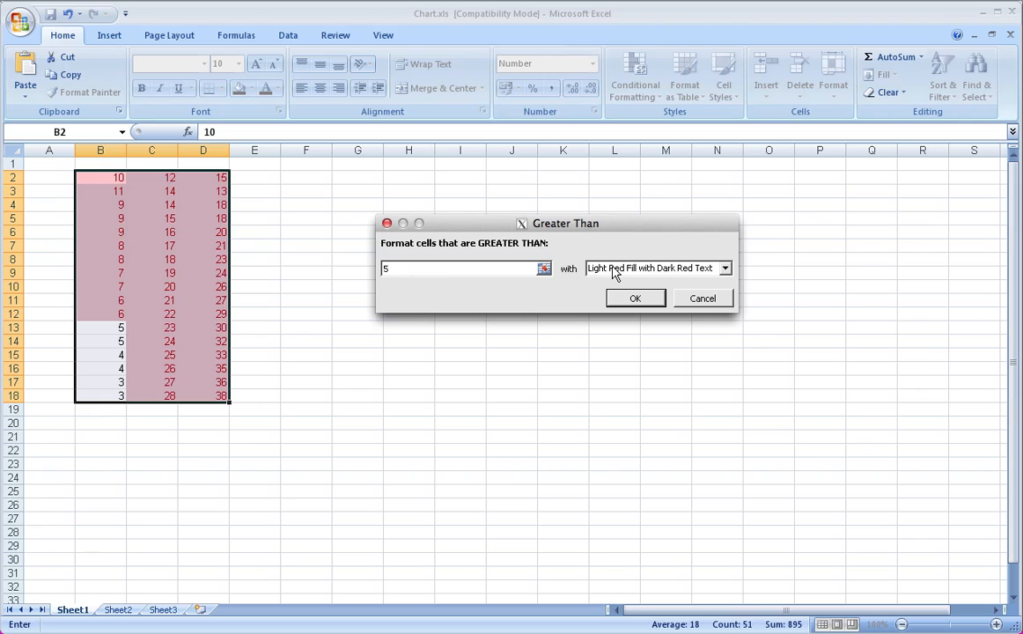
{"action": "left_click", "coordinate": [725, 270]}
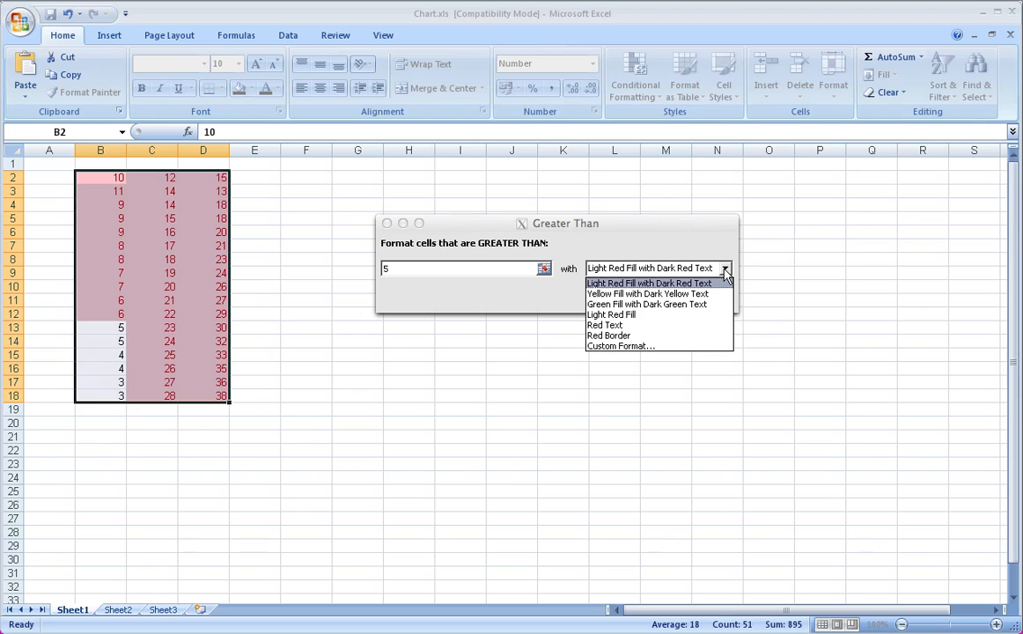
{"action": "left_click", "coordinate": [695, 304]}
Step: Change the Greater Than threshold to 10 and apply the rule
{"action": "left_click", "coordinate": [402, 271]}
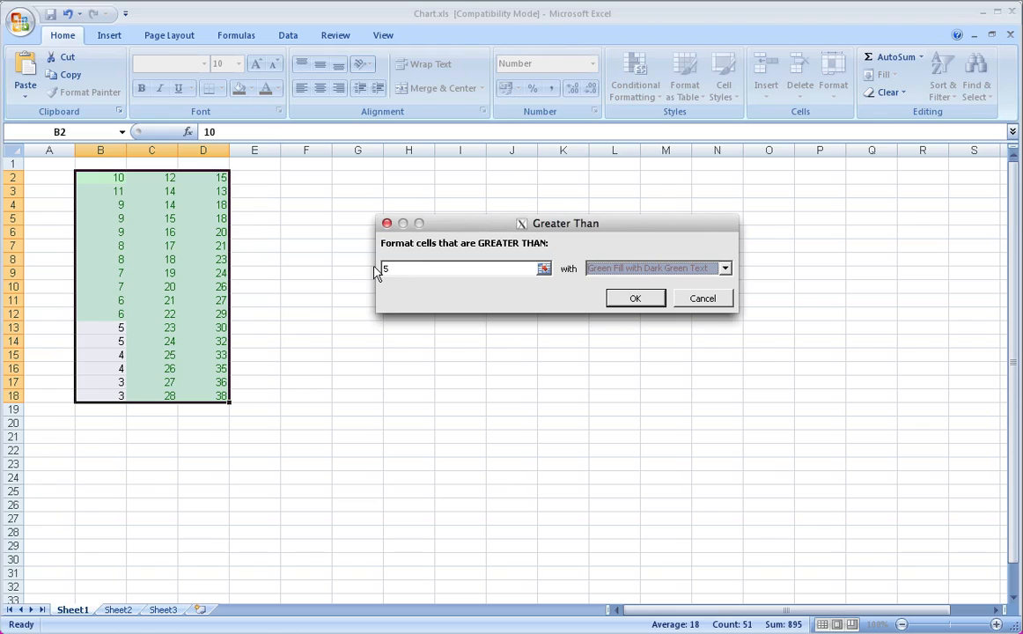
{"action": "left_click_drag", "start_coordinate": [401, 271], "coordinate": [380, 268]}
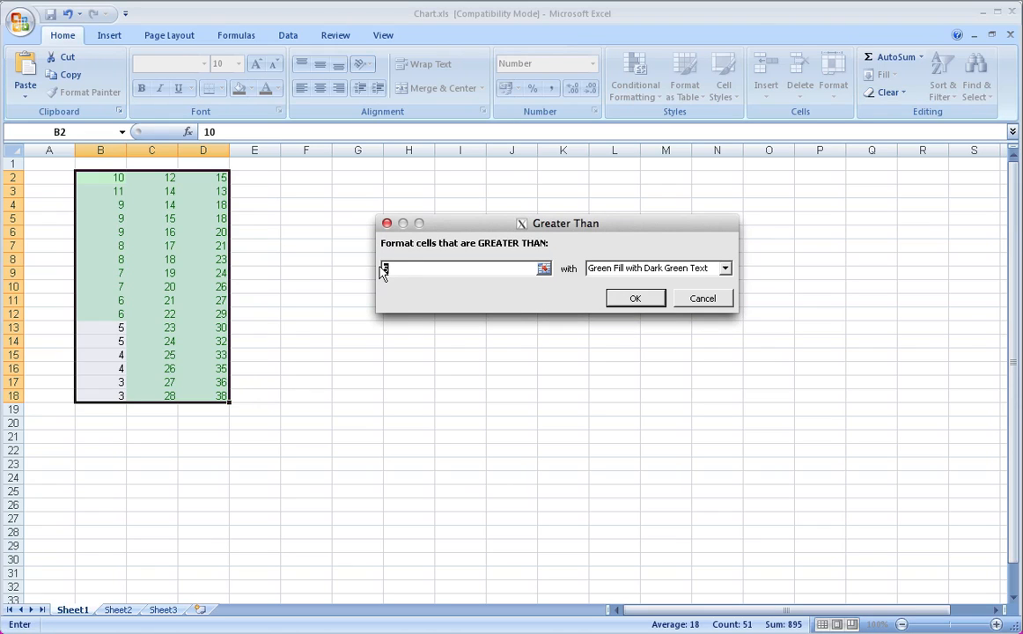
{"action": "type", "text": "10"}
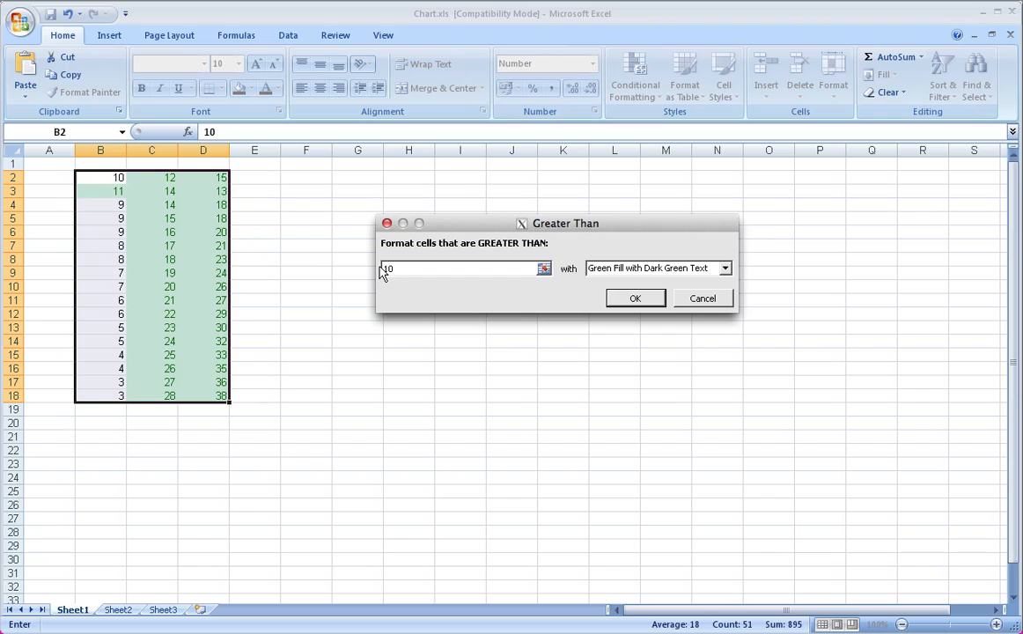
{"action": "left_click", "coordinate": [651, 298]}
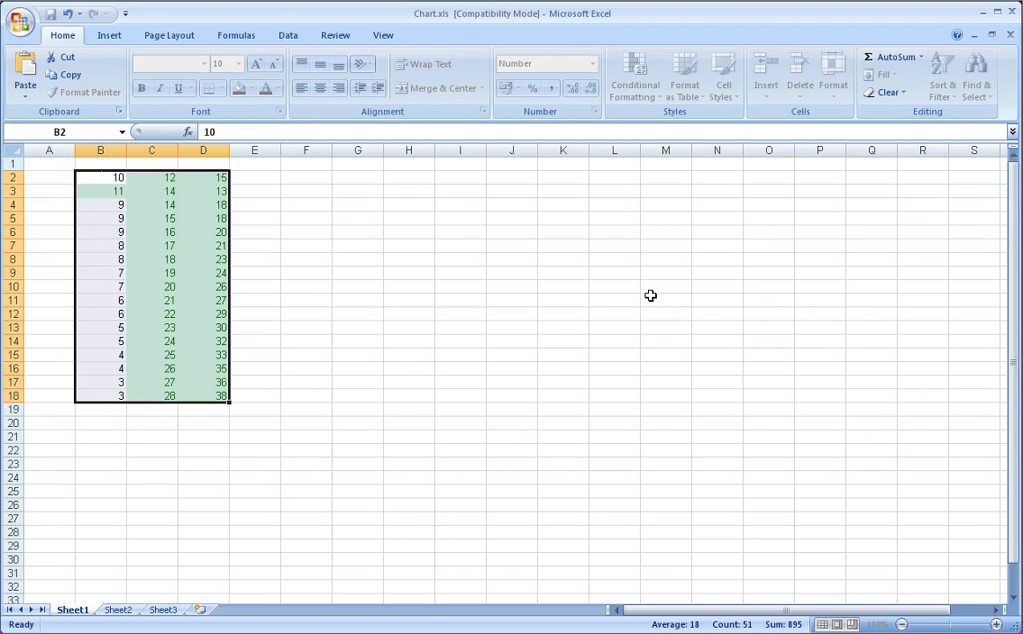
{"action": "left_click", "coordinate": [421, 315]}
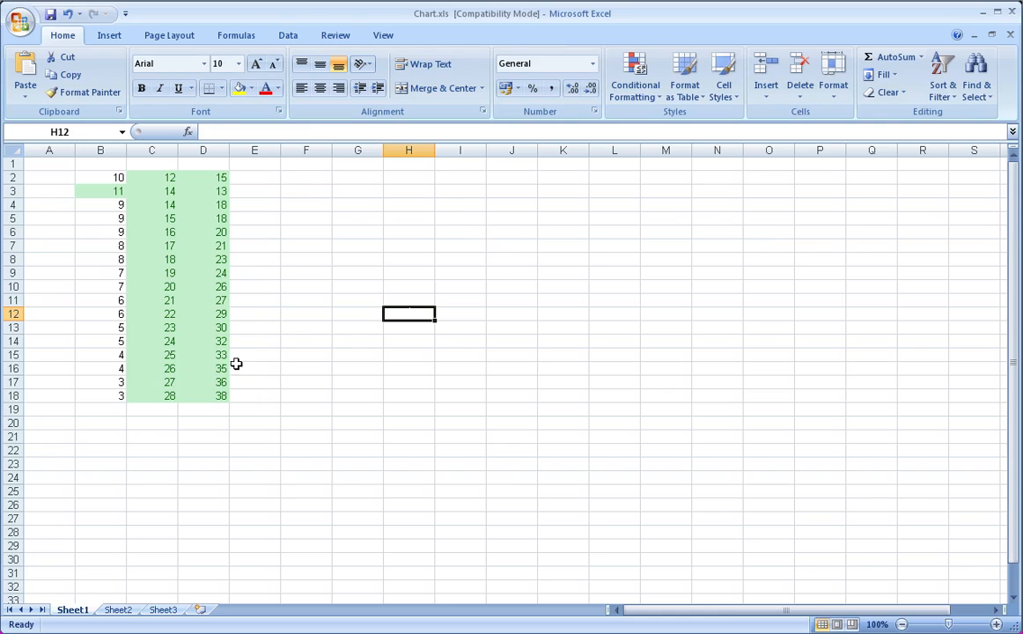
Step: Enter 11 in cell B11
{"action": "left_click", "coordinate": [100, 300]}
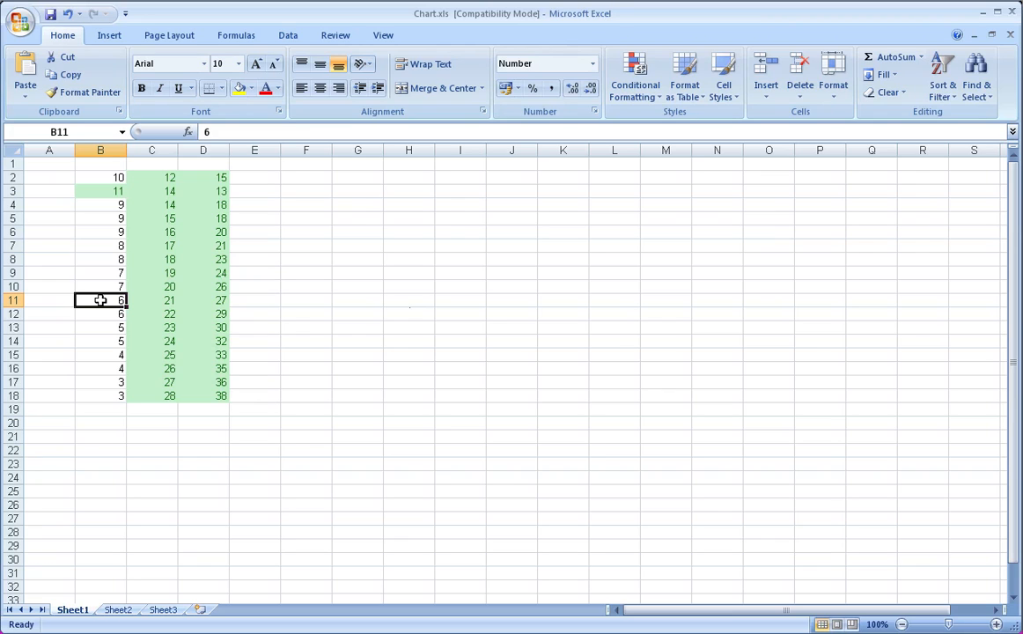
{"action": "type", "text": "11"}
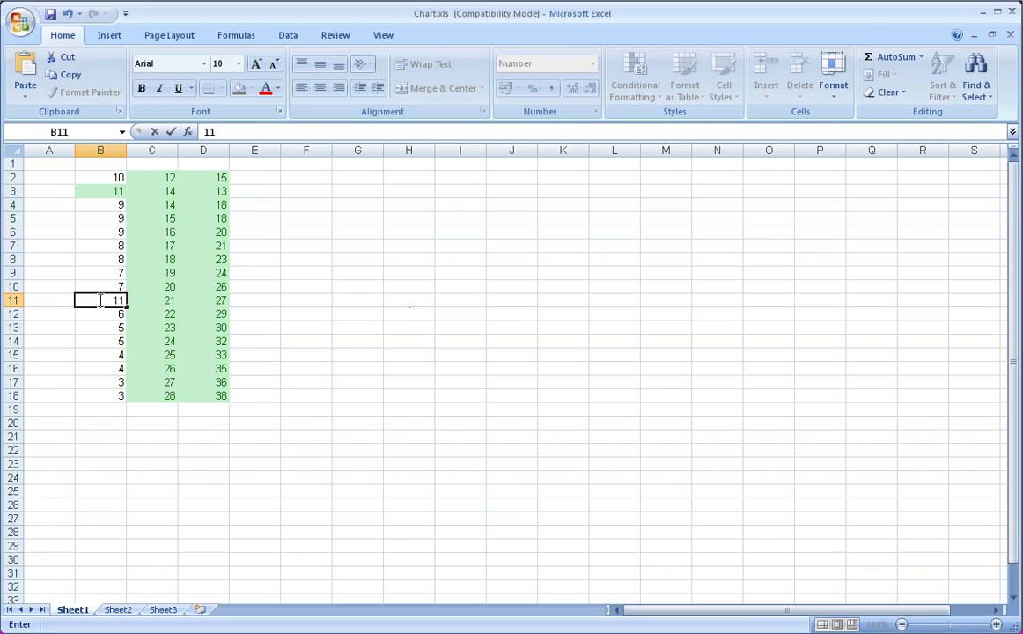
{"action": "key", "text": "Return"}
{"action": "key", "text": "Return"}
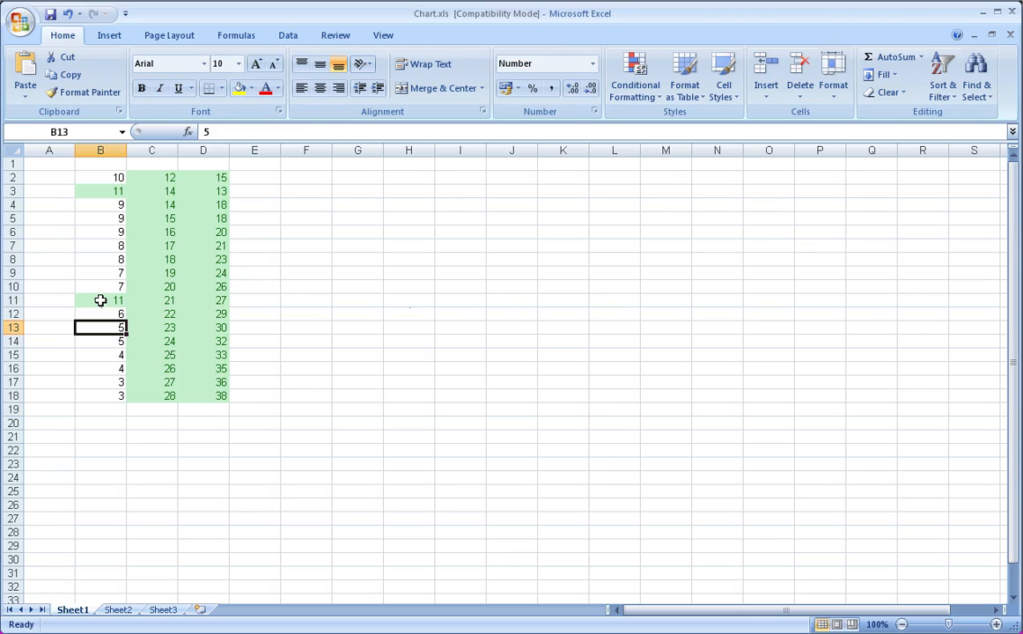
Step: Highlight values less than 20 in B2:D18 with Light Red Fill with Dark Red Text, using conditional formatting
{"action": "left_click_drag", "start_coordinate": [115, 178], "coordinate": [201, 396]}
{"action": "left_click", "coordinate": [641, 96]}
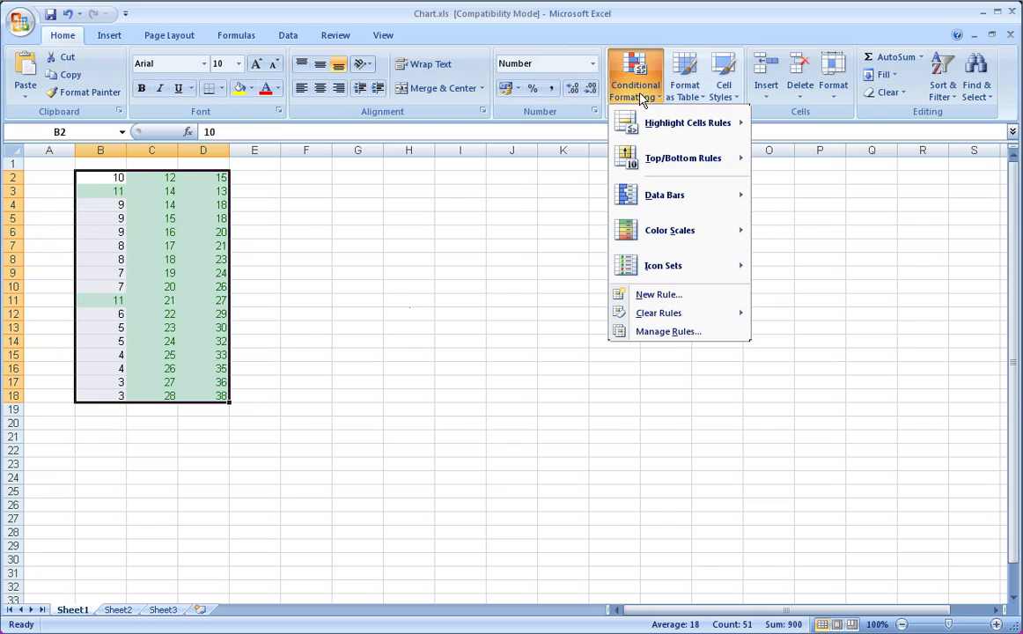
{"action": "mouse_move", "coordinate": [653, 117]}
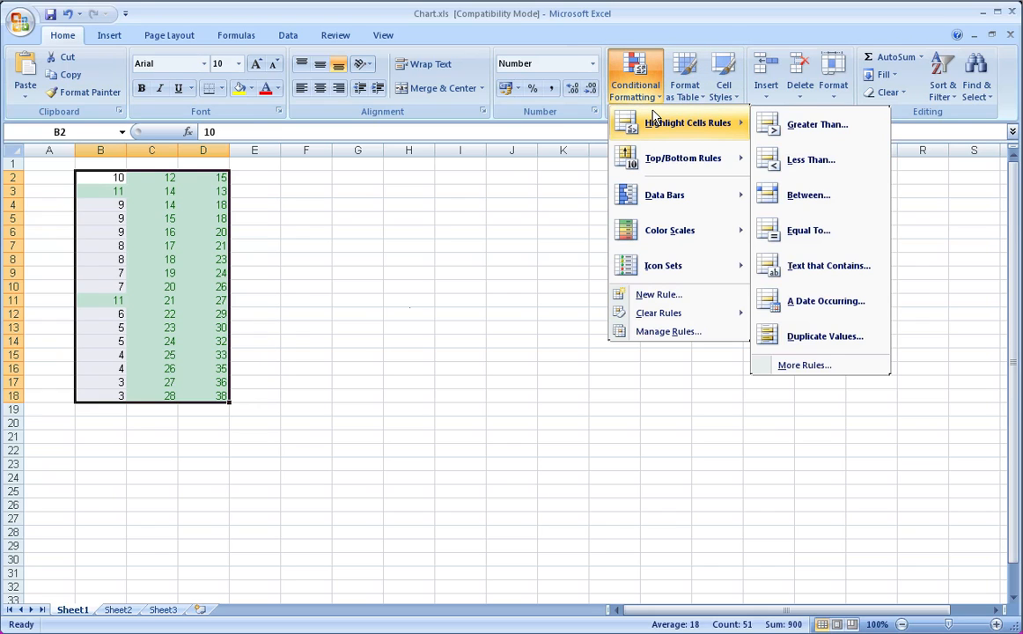
{"action": "left_click", "coordinate": [805, 160]}
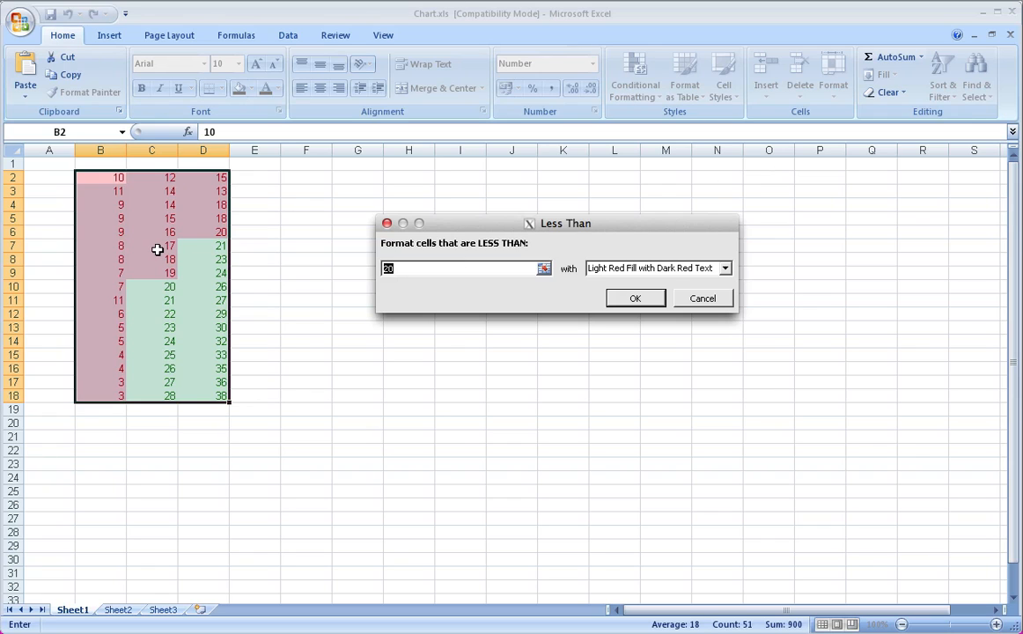
{"action": "left_click", "coordinate": [634, 297]}
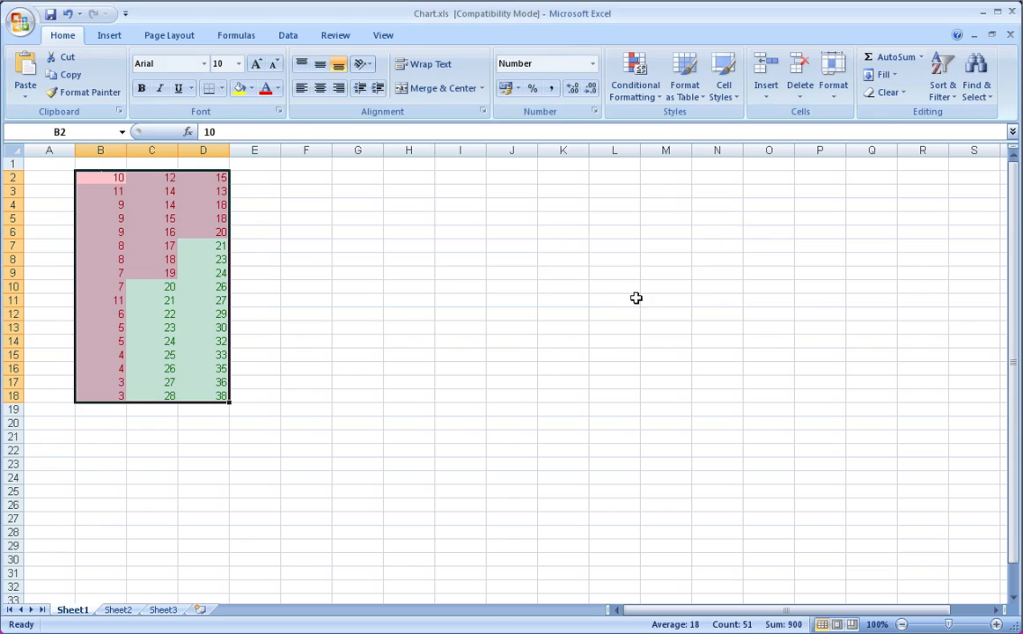
{"action": "left_click", "coordinate": [438, 341]}
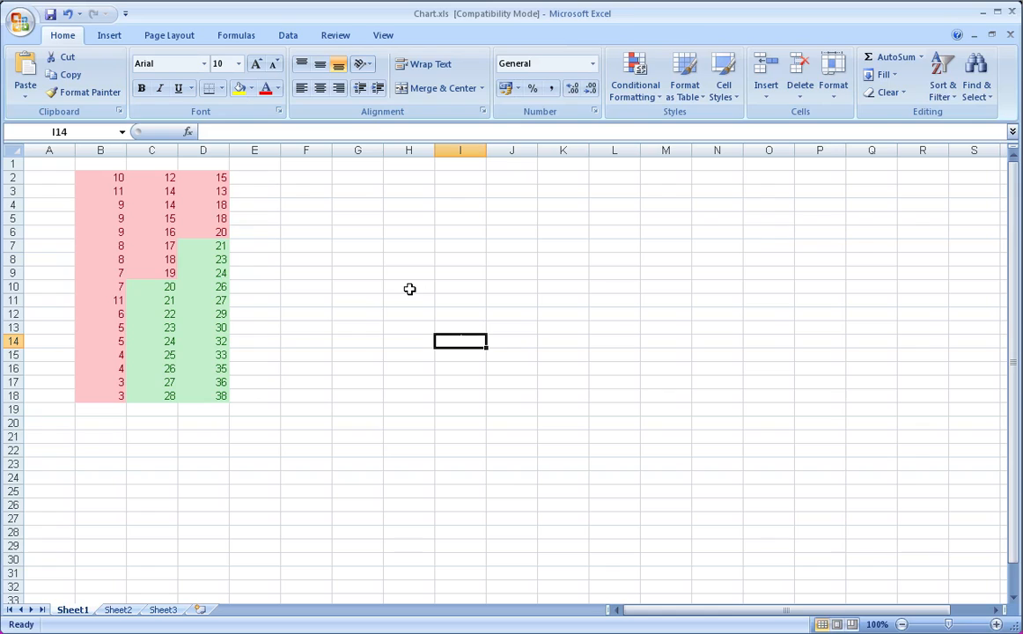
{"action": "left_click", "coordinate": [410, 260]}
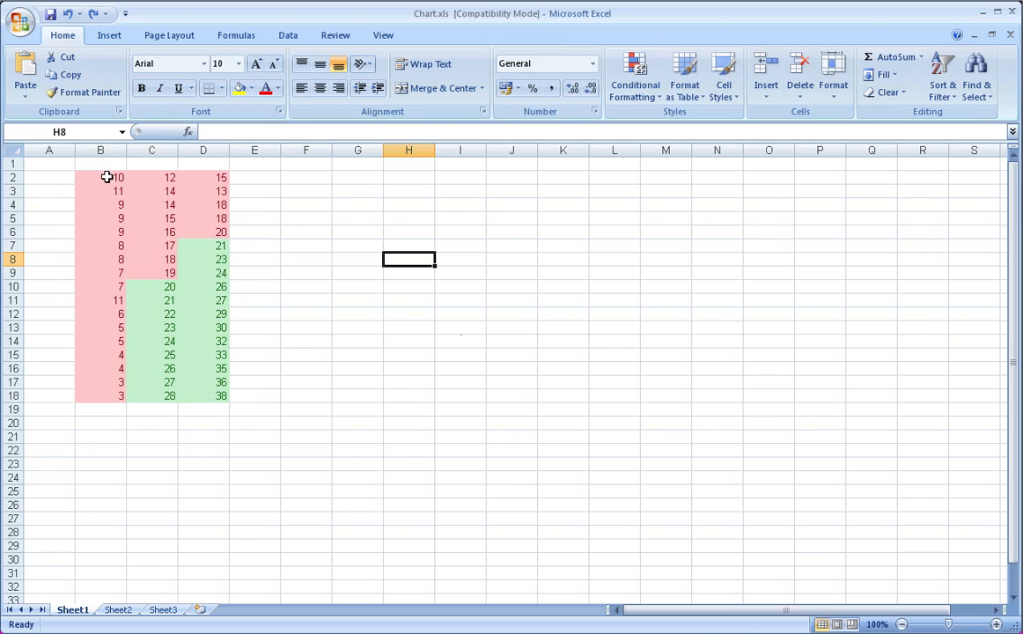
Step: Clear the conditional formatting rules from cells B2:D18
{"action": "left_click_drag", "start_coordinate": [106, 177], "coordinate": [202, 405]}
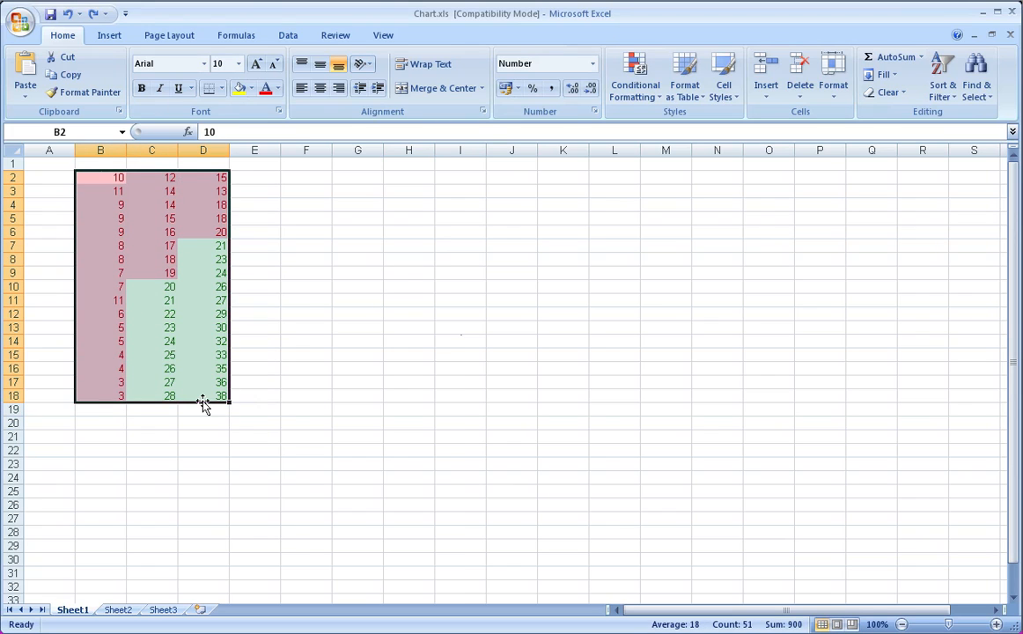
{"action": "left_click", "coordinate": [653, 98]}
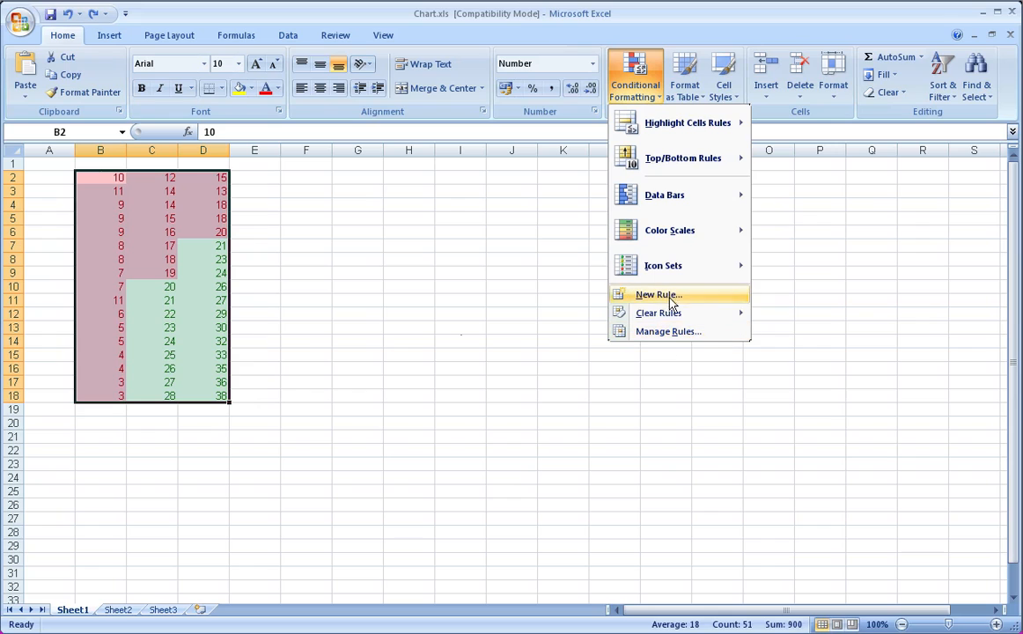
{"action": "mouse_move", "coordinate": [677, 321]}
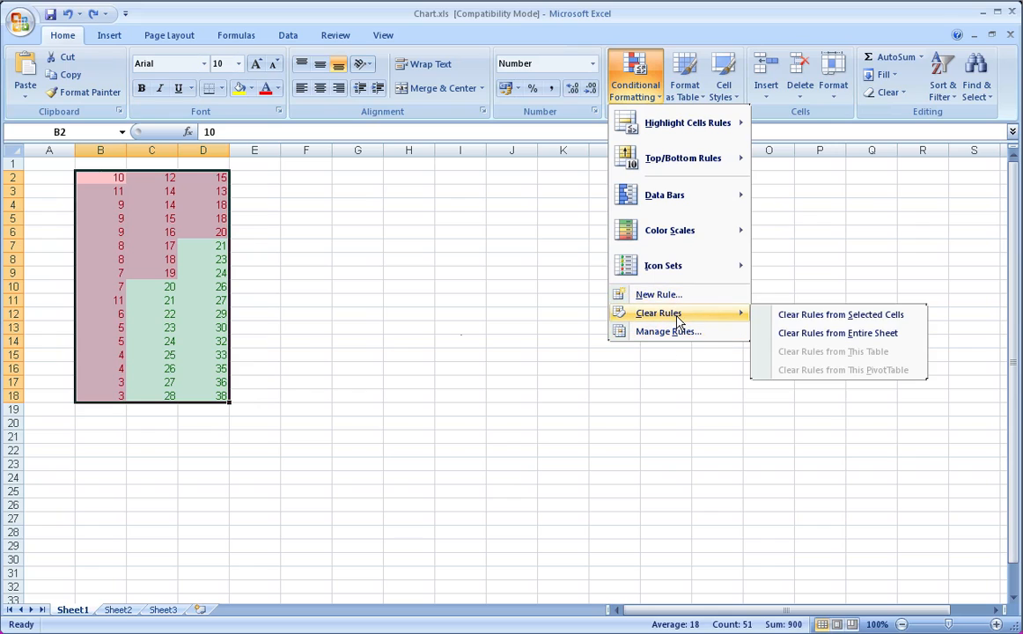
{"action": "left_click", "coordinate": [907, 318]}
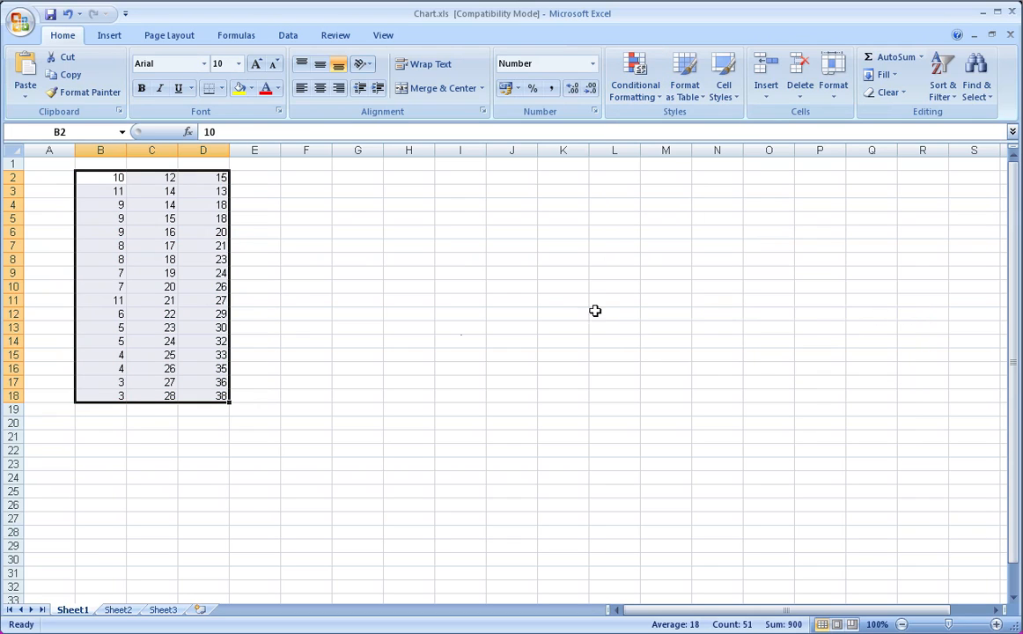
{"action": "left_click", "coordinate": [352, 301]}
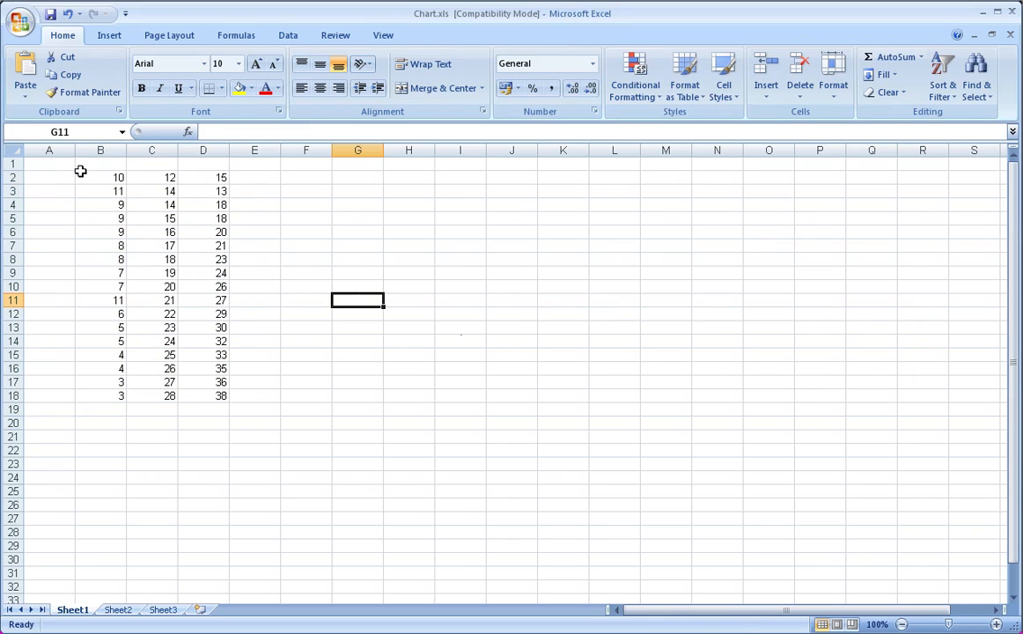
Step: Start a Between highlight rule on cells B2:D18 with the limits 5 and 26
{"action": "left_click_drag", "start_coordinate": [80, 176], "coordinate": [194, 396]}
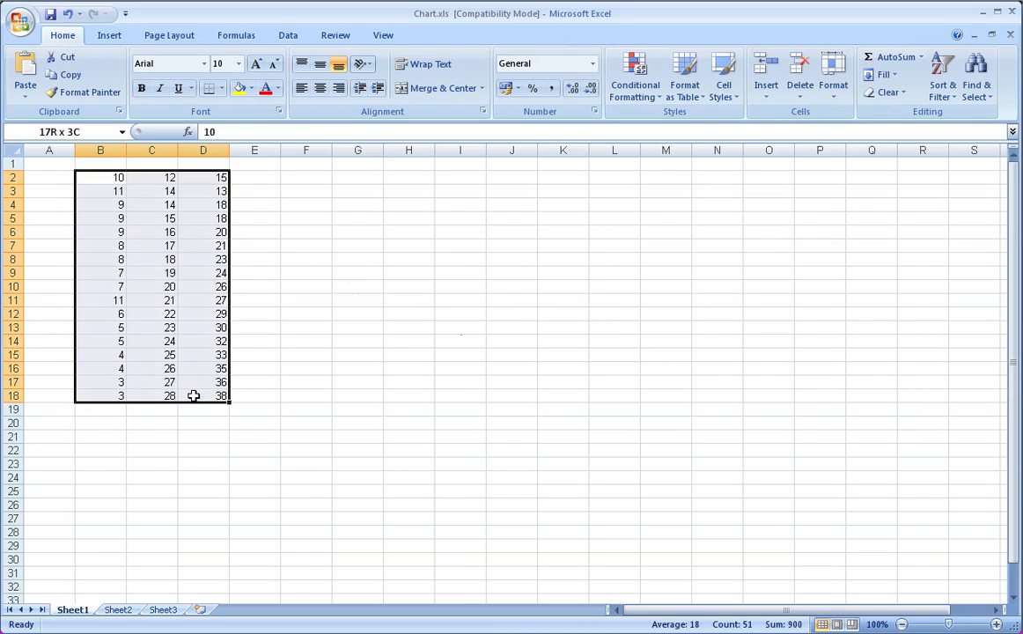
{"action": "left_click", "coordinate": [636, 85]}
{"action": "mouse_move", "coordinate": [668, 136]}
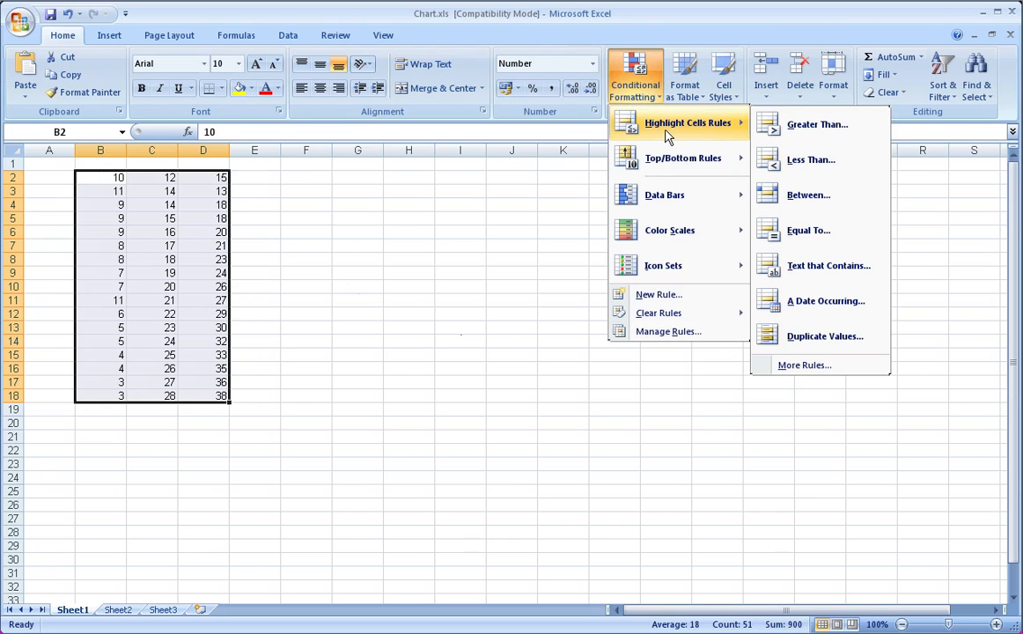
{"action": "left_click", "coordinate": [797, 195]}
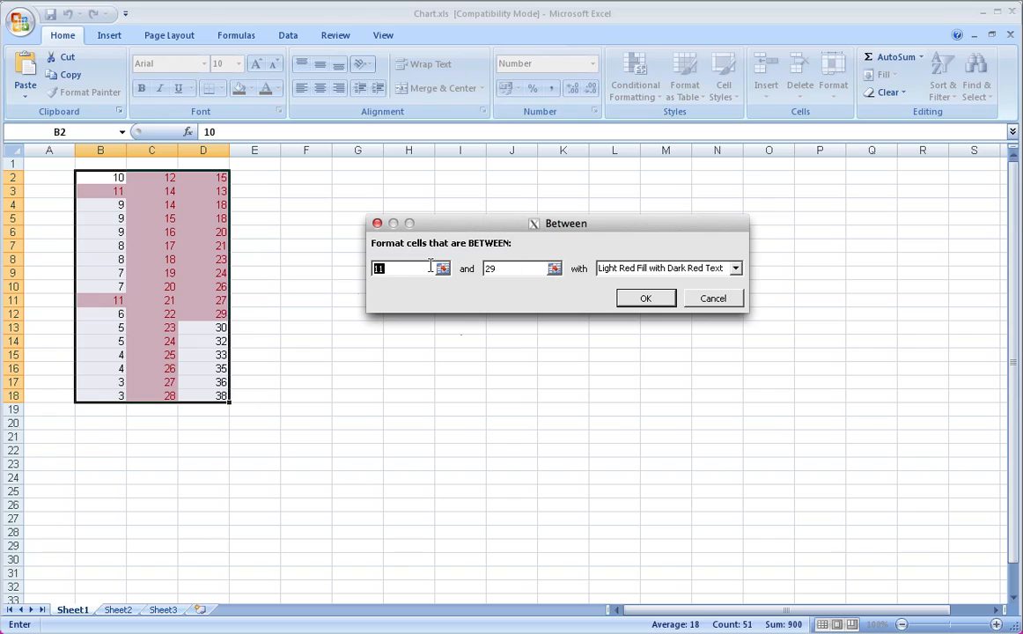
{"action": "type", "text": "5"}
{"action": "key", "text": "Tab"}
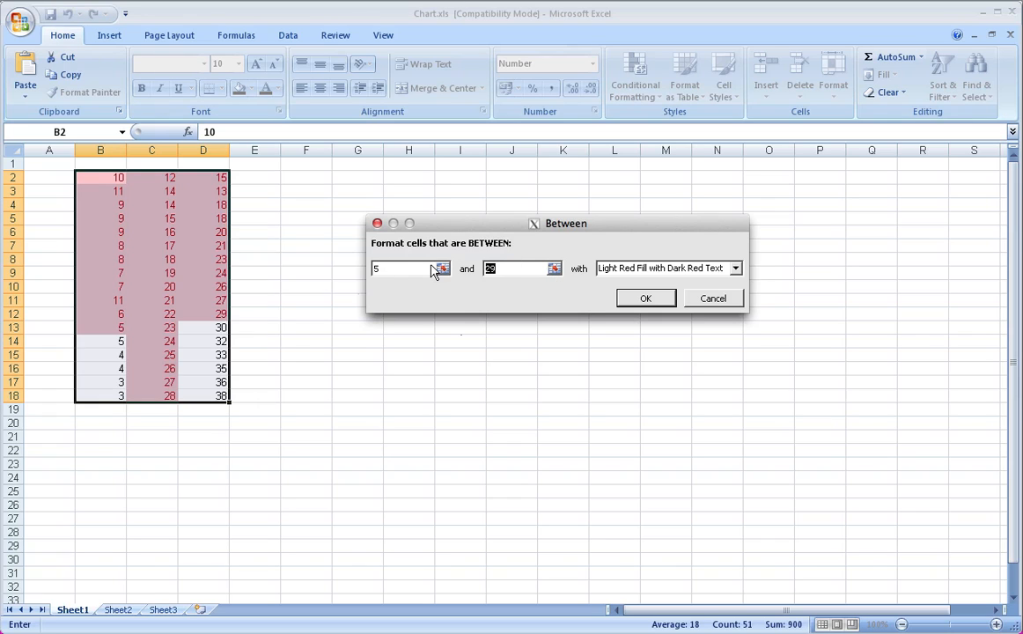
{"action": "type", "text": "26"}
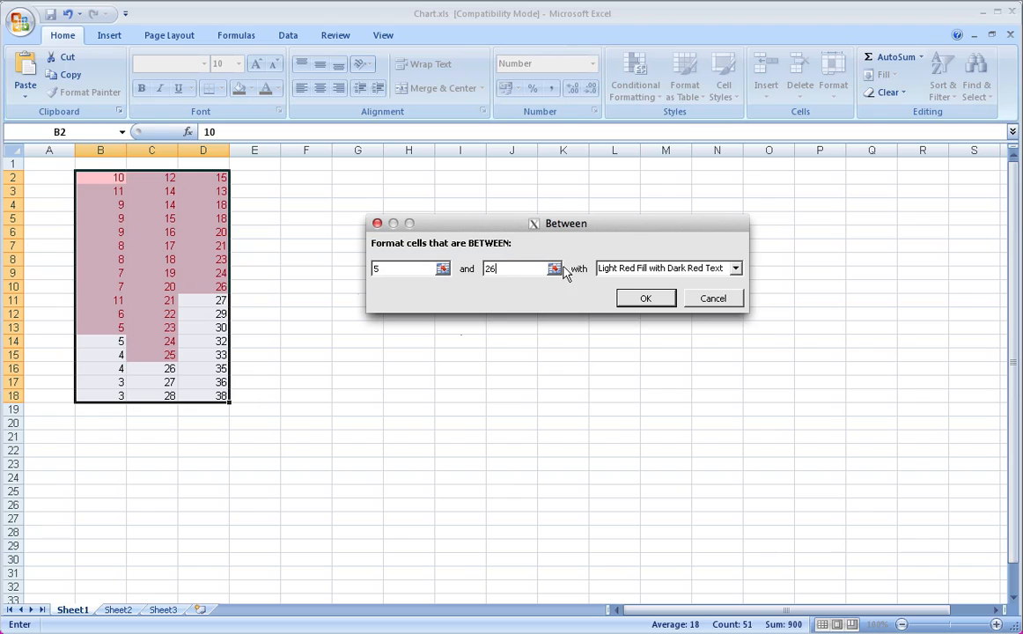
Step: Preview the Yellow Fill with Dark Yellow Text, Green Fill with Dark Green Text and Light Red Fill formats for the Between rule
{"action": "left_click", "coordinate": [714, 268]}
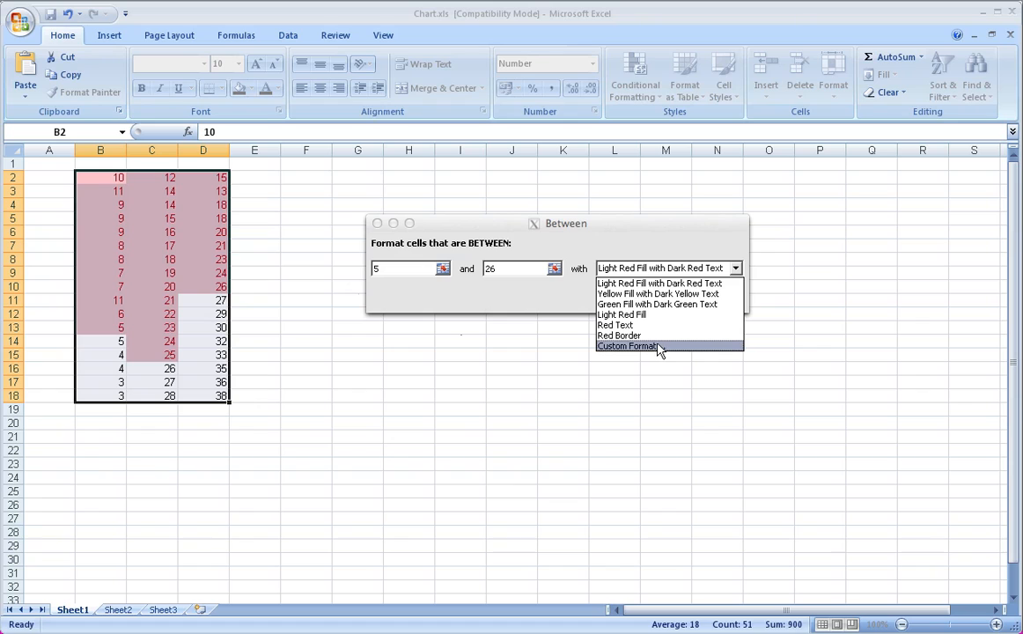
{"action": "left_click", "coordinate": [645, 293]}
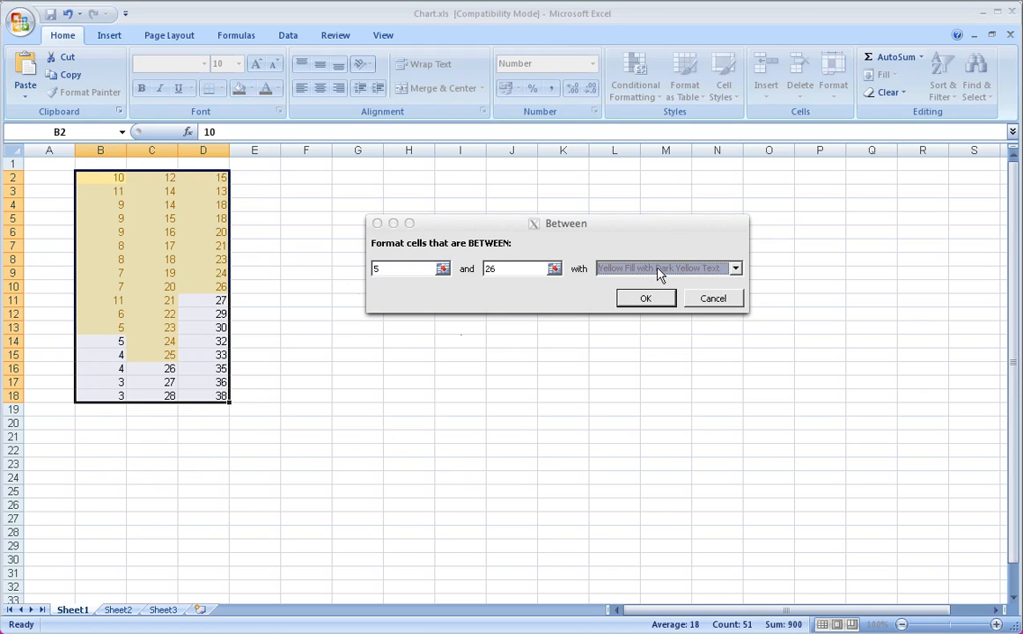
{"action": "left_click", "coordinate": [734, 268]}
{"action": "left_click", "coordinate": [676, 304]}
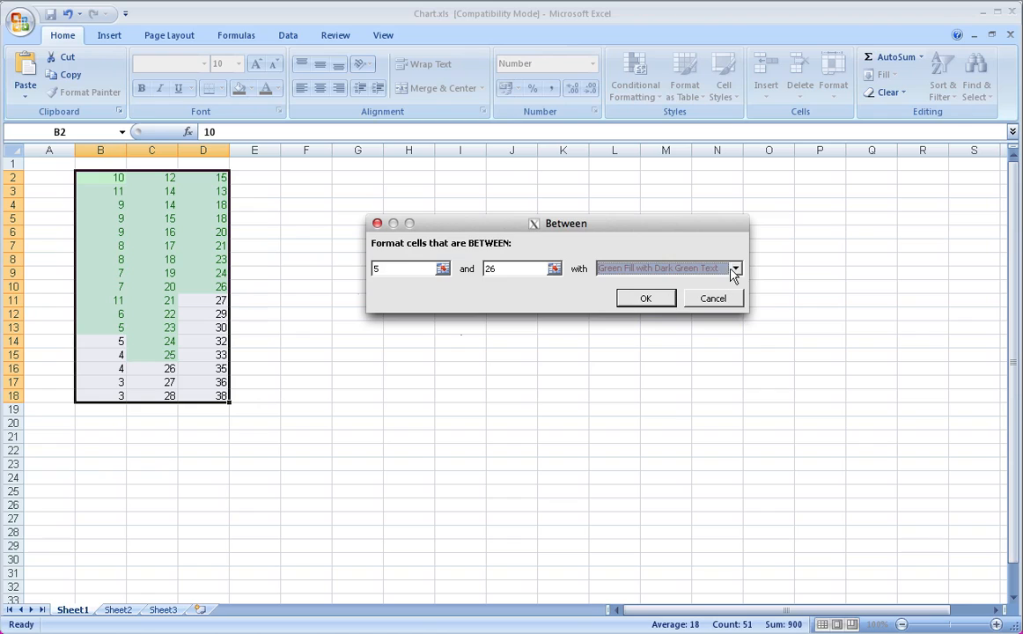
{"action": "left_click", "coordinate": [735, 267]}
{"action": "left_click", "coordinate": [643, 316]}
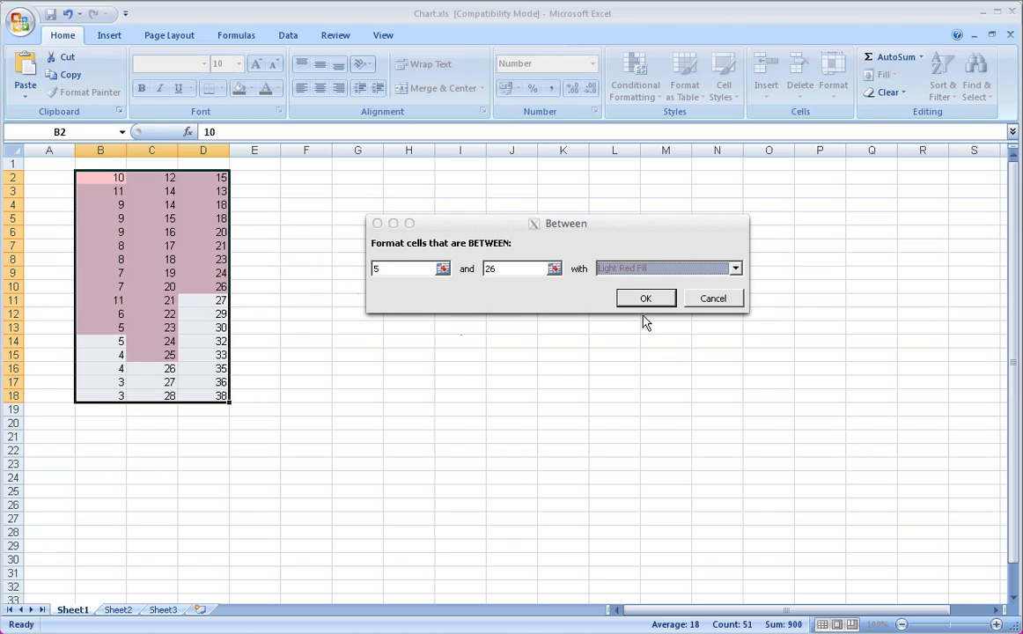
Step: Give the Between rule a custom format with a light green background fill and an outline border
{"action": "left_click", "coordinate": [733, 271]}
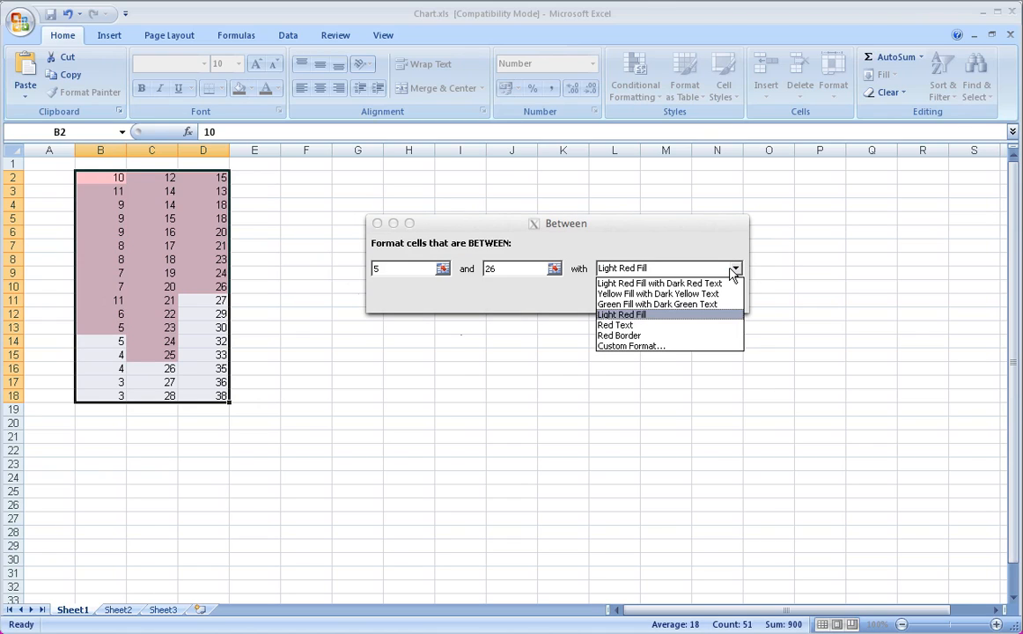
{"action": "left_click", "coordinate": [670, 346]}
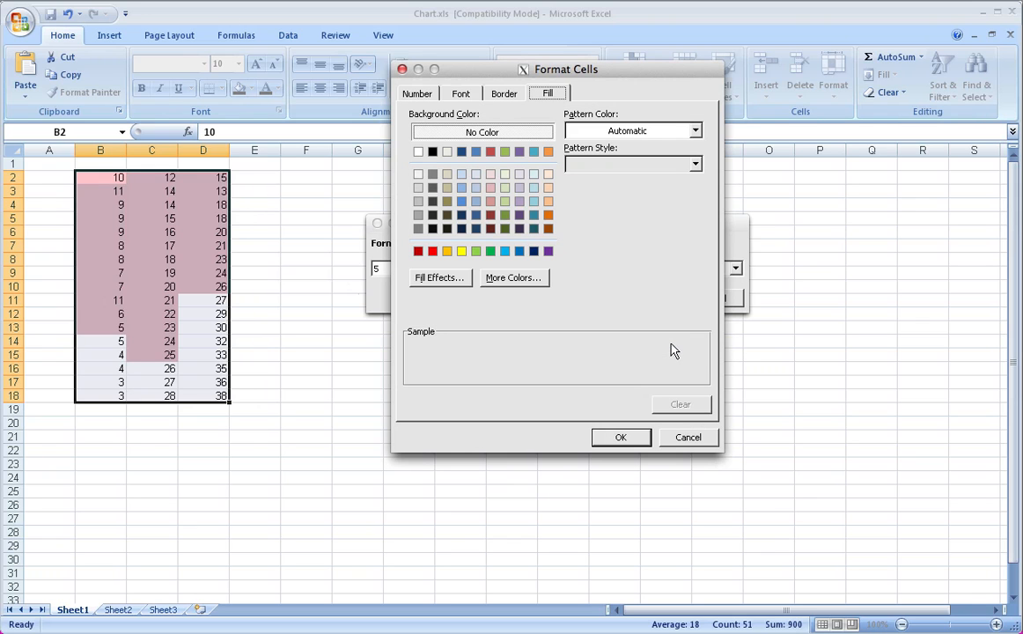
{"action": "left_click_drag", "start_coordinate": [540, 68], "coordinate": [652, 156]}
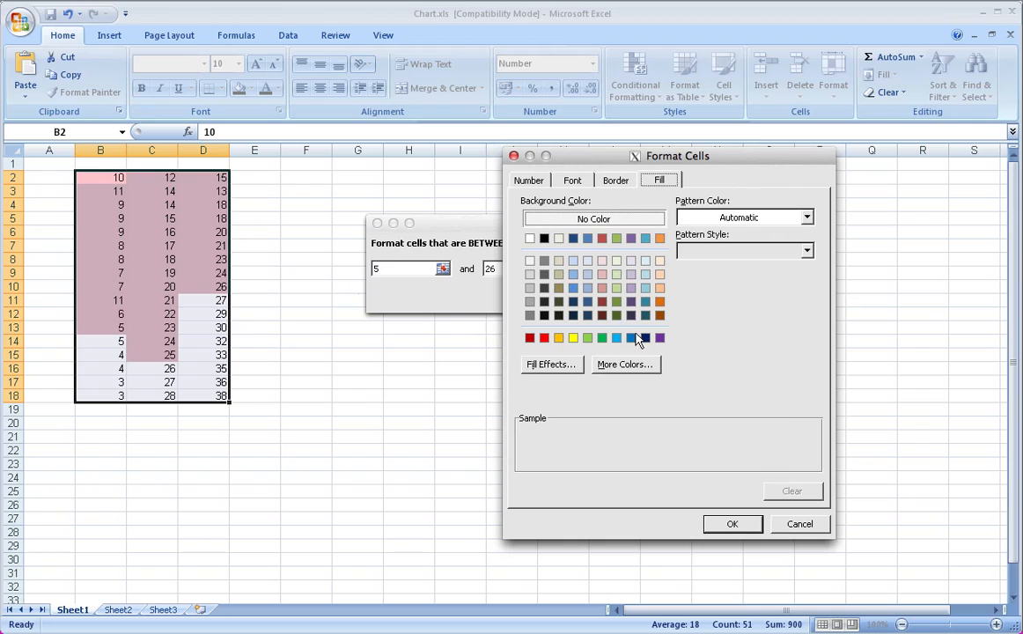
{"action": "left_click", "coordinate": [618, 275]}
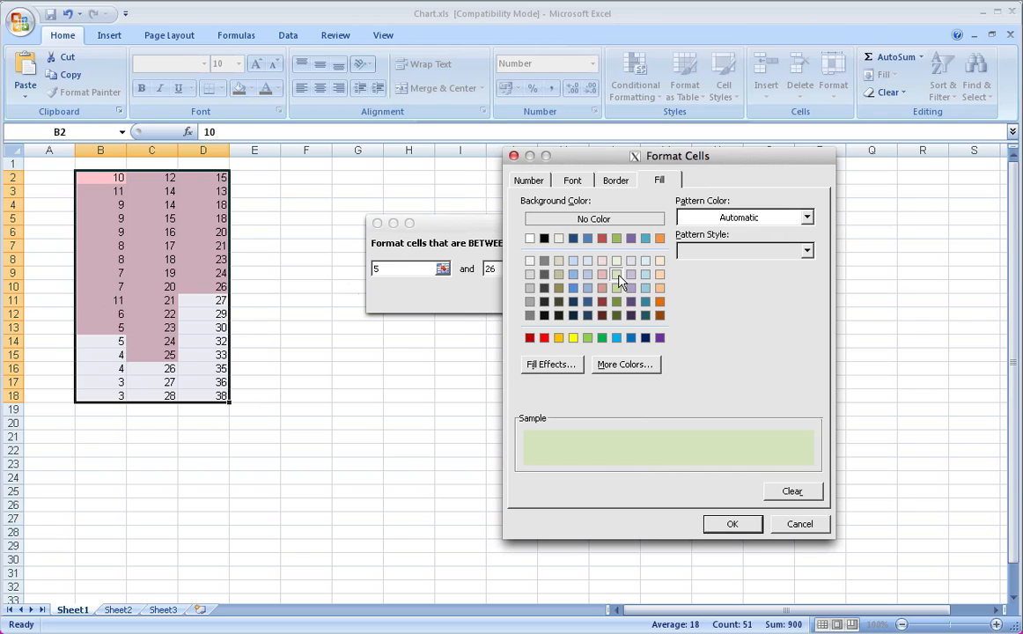
{"action": "left_click", "coordinate": [615, 179]}
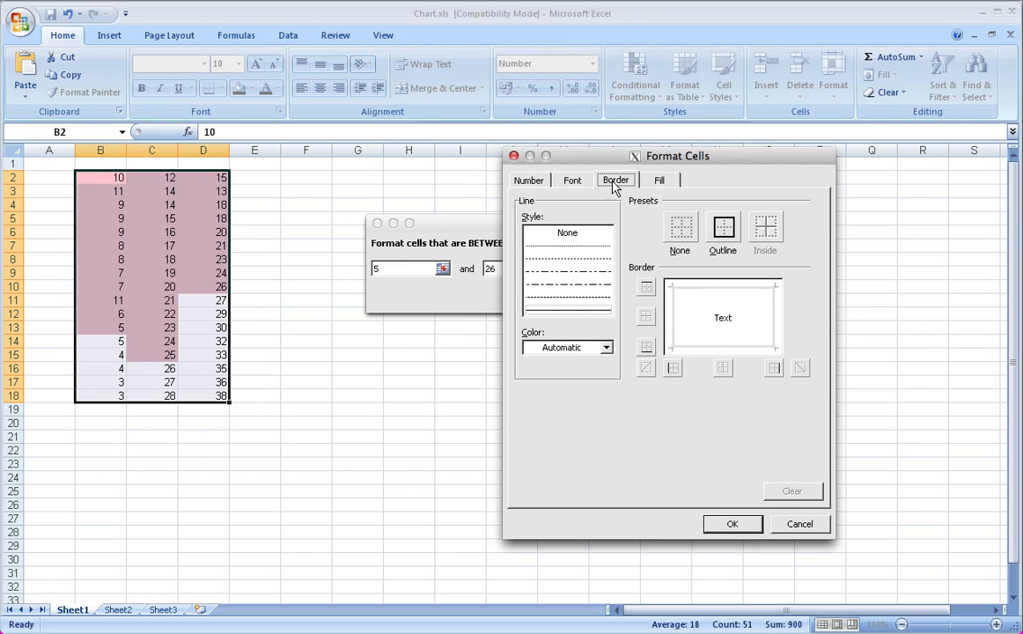
{"action": "left_click", "coordinate": [722, 226]}
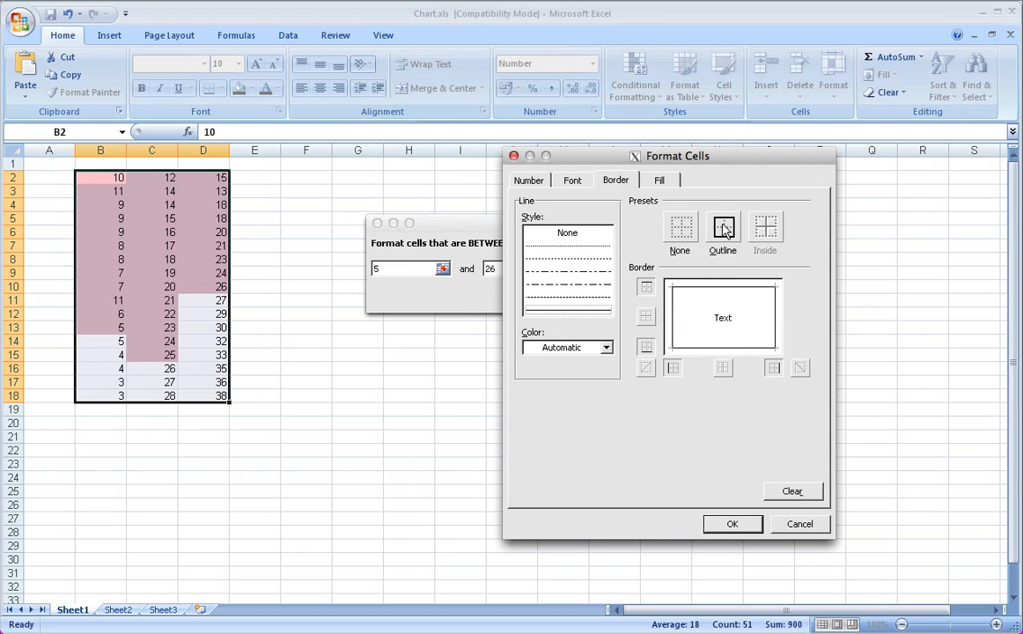
Step: Set the font color of the custom format to dark orange
{"action": "left_click", "coordinate": [576, 180]}
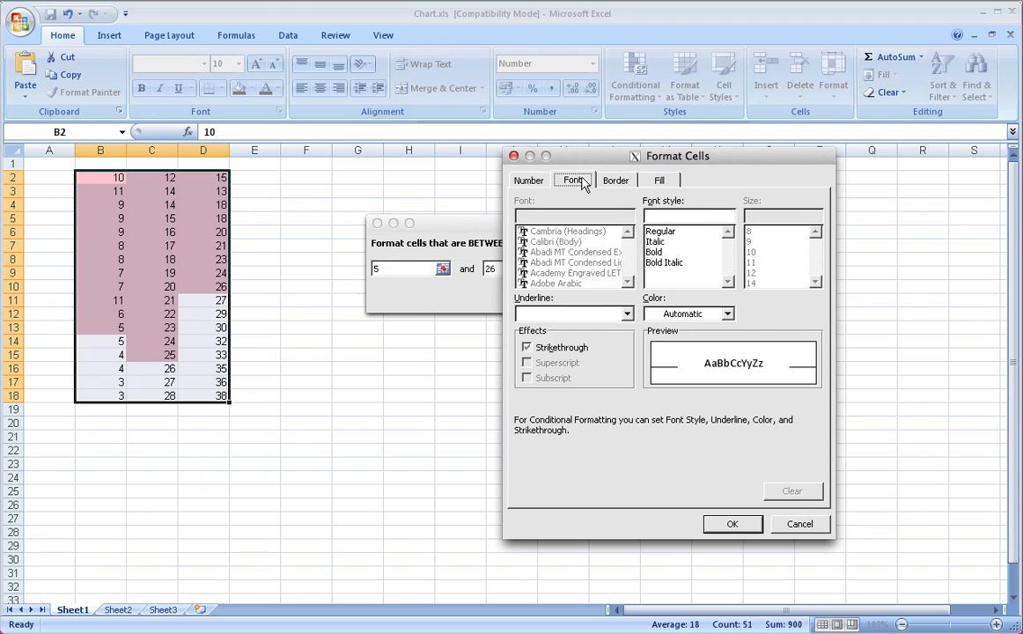
{"action": "left_click", "coordinate": [529, 180]}
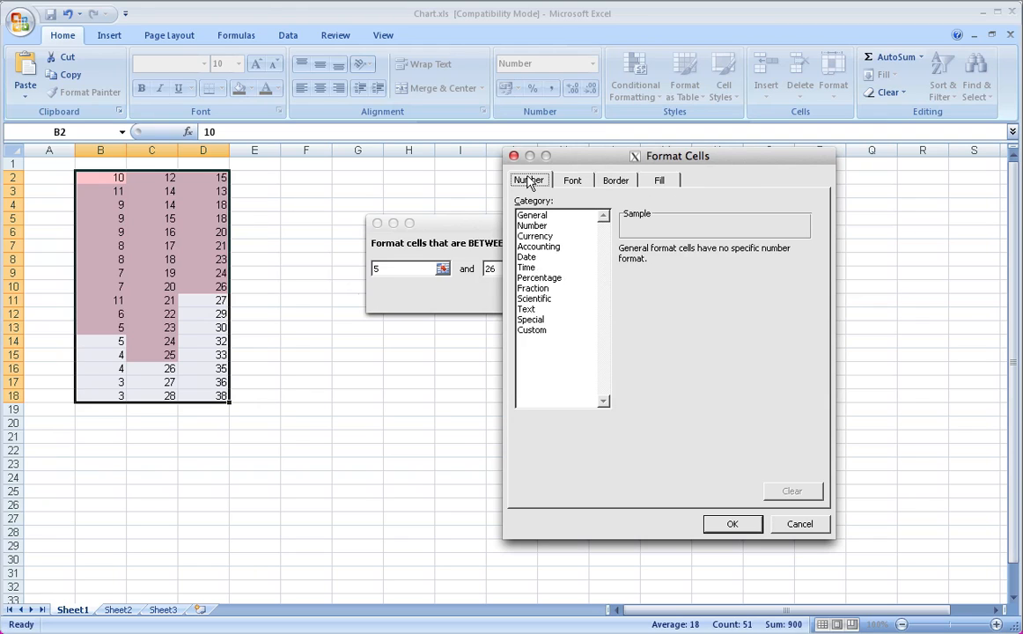
{"action": "left_click", "coordinate": [574, 184]}
{"action": "left_click", "coordinate": [616, 181]}
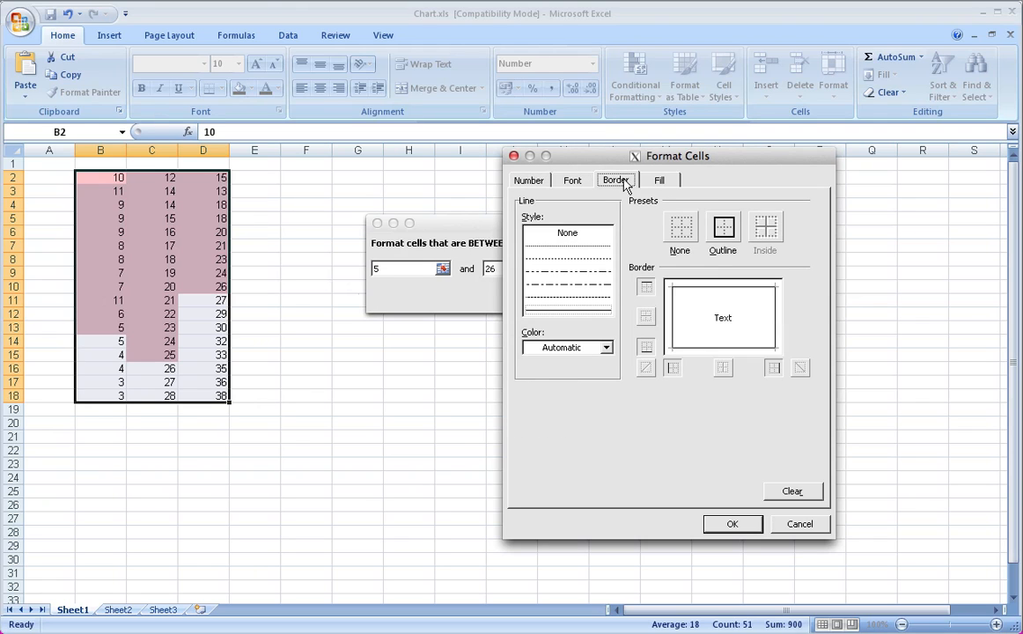
{"action": "left_click", "coordinate": [662, 181]}
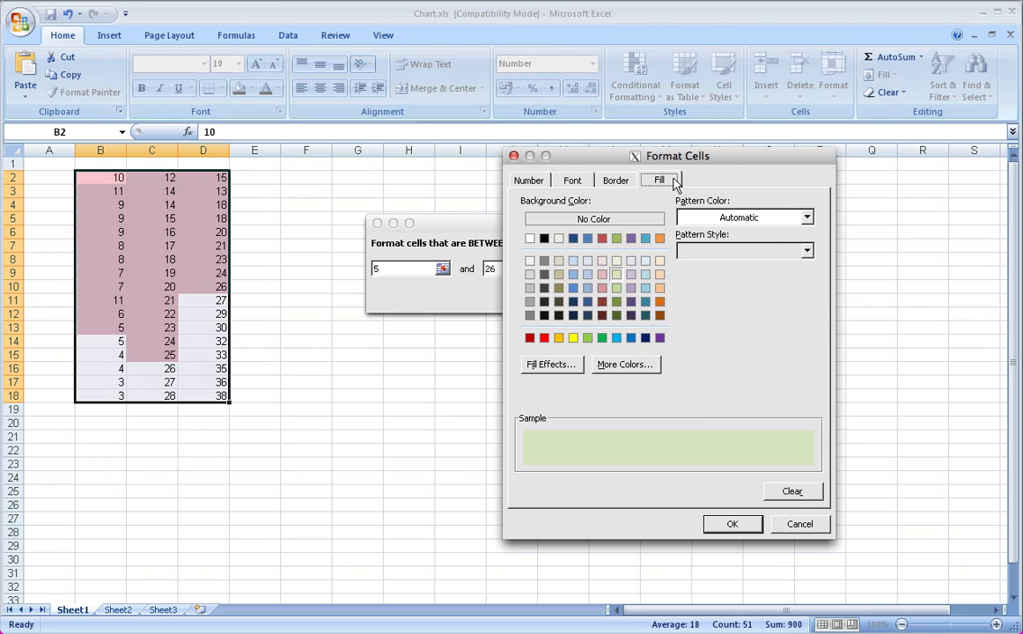
{"action": "left_click", "coordinate": [616, 181]}
{"action": "left_click", "coordinate": [568, 183]}
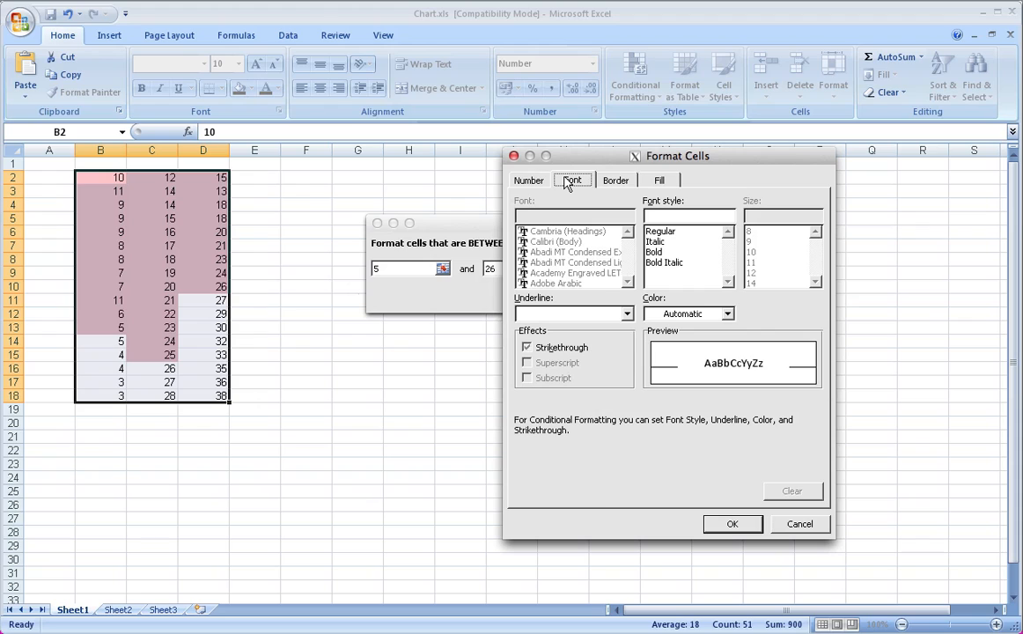
{"action": "left_click", "coordinate": [727, 314]}
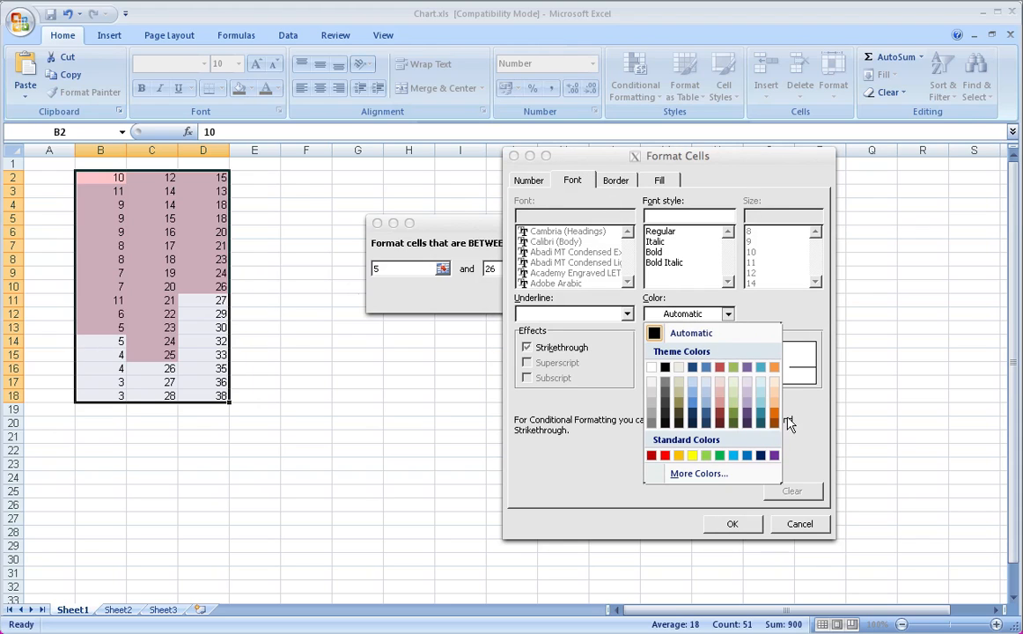
{"action": "left_click", "coordinate": [774, 415]}
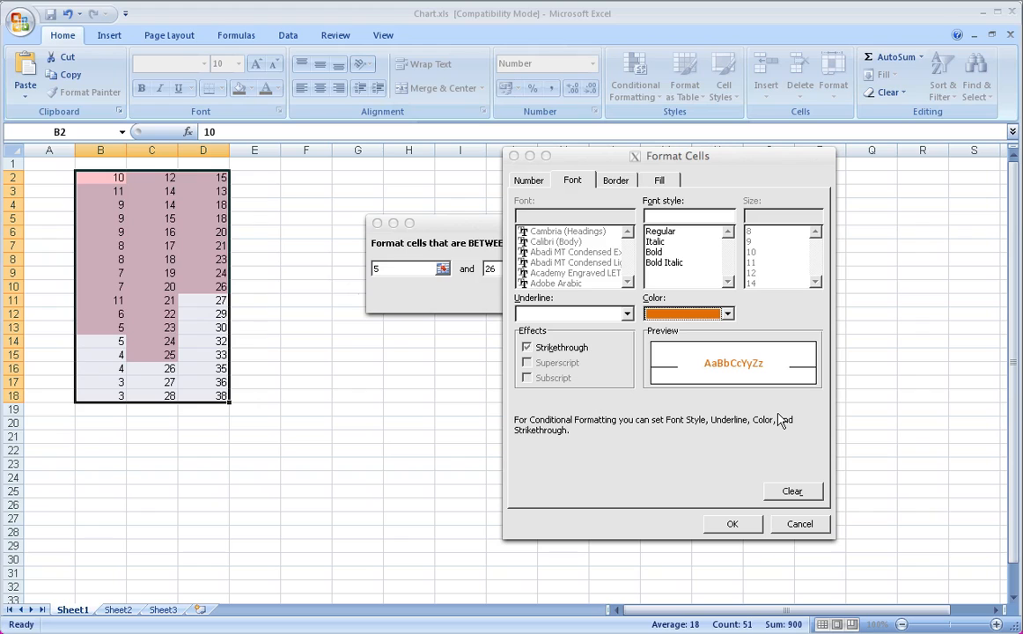
Step: Review the custom format's fill, border and font settings, and apply the Between rule to B2:D18
{"action": "left_click", "coordinate": [657, 182]}
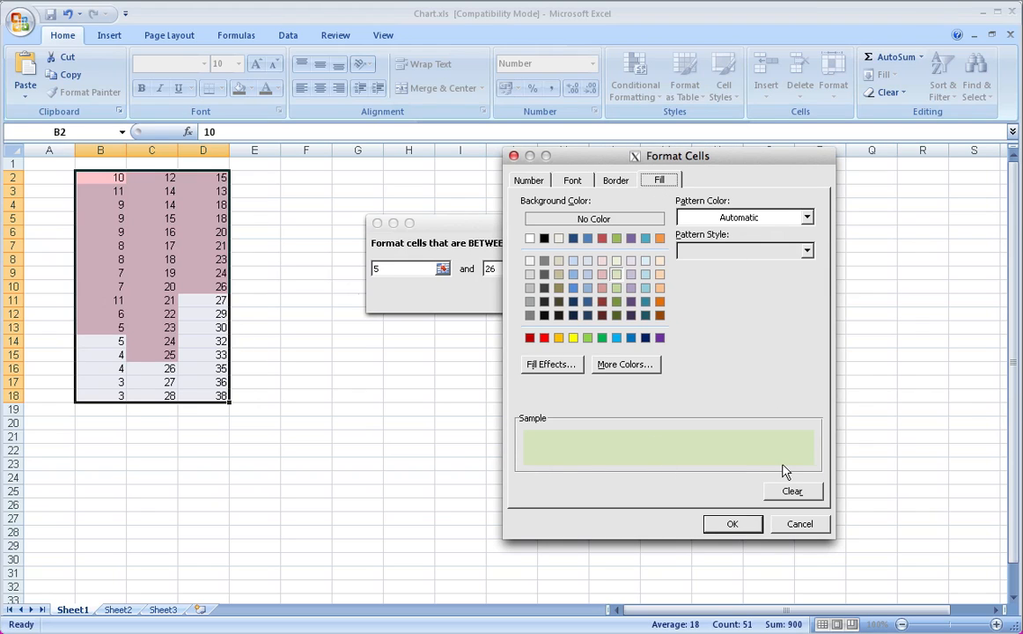
{"action": "left_click", "coordinate": [615, 180]}
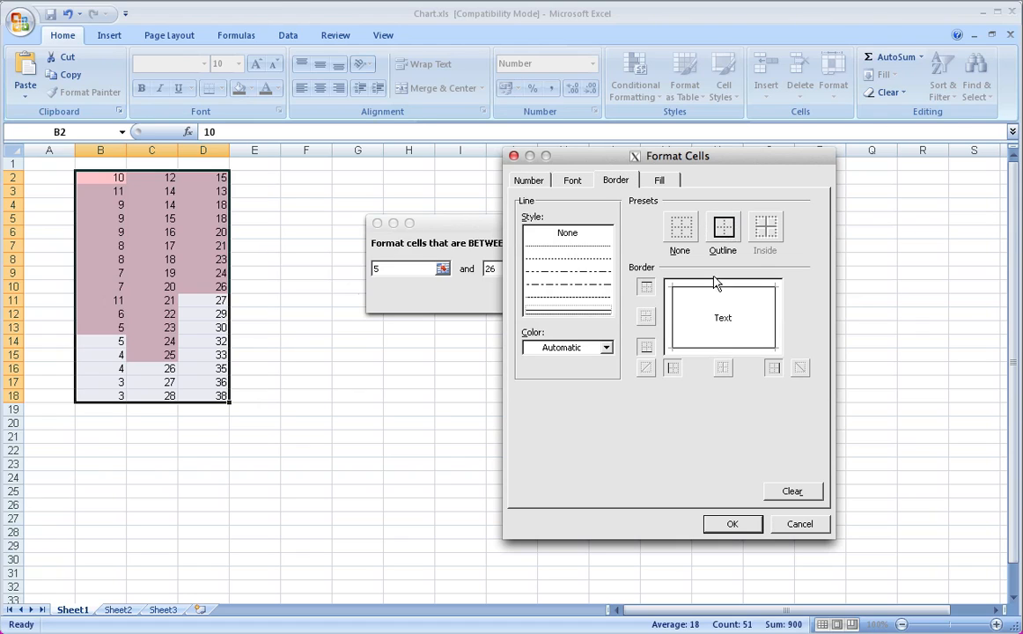
{"action": "left_click", "coordinate": [574, 180]}
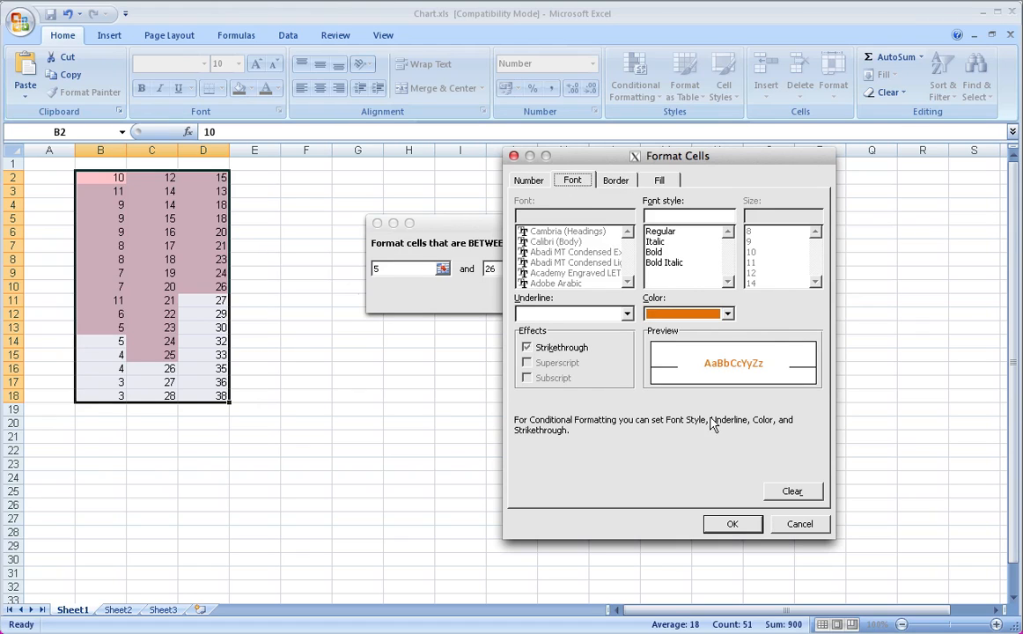
{"action": "left_click", "coordinate": [731, 524]}
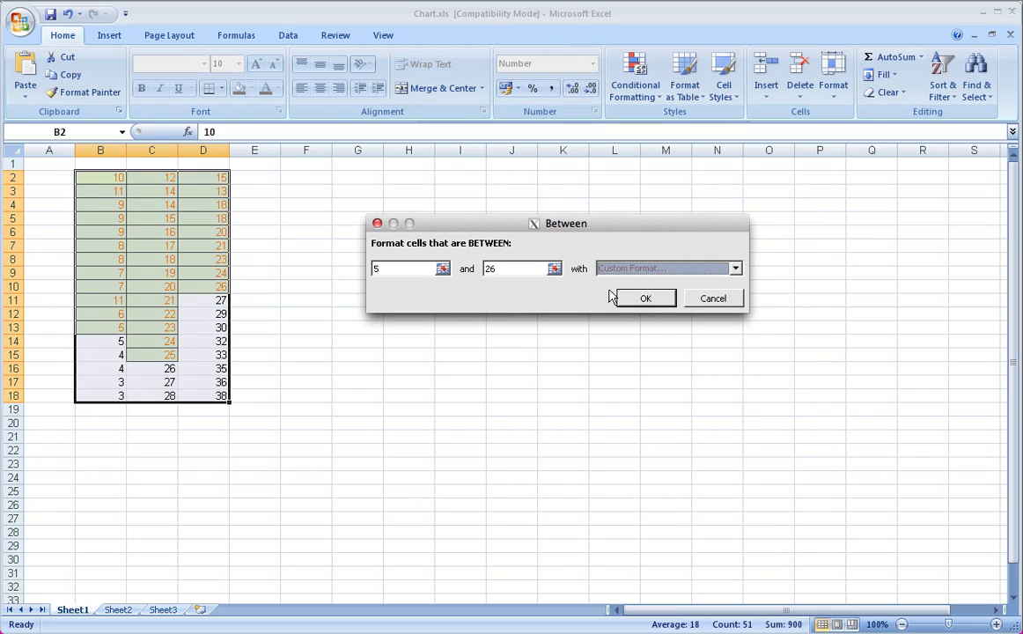
{"action": "left_click", "coordinate": [645, 297]}
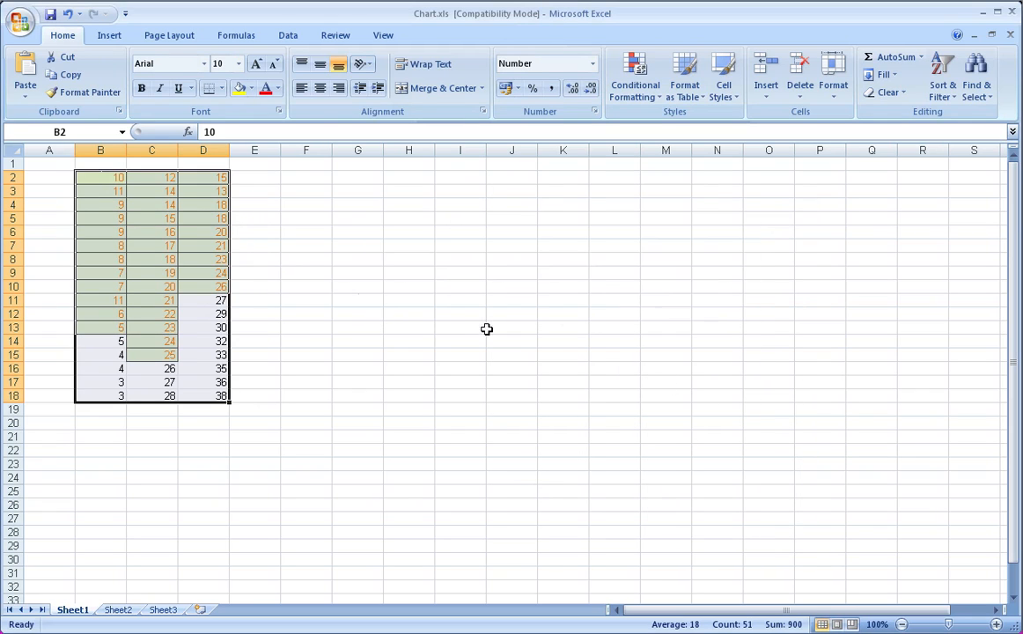
Step: Examine the conditionally formatted cells in rows 2 and 3 of the number range
{"action": "left_click", "coordinate": [261, 367]}
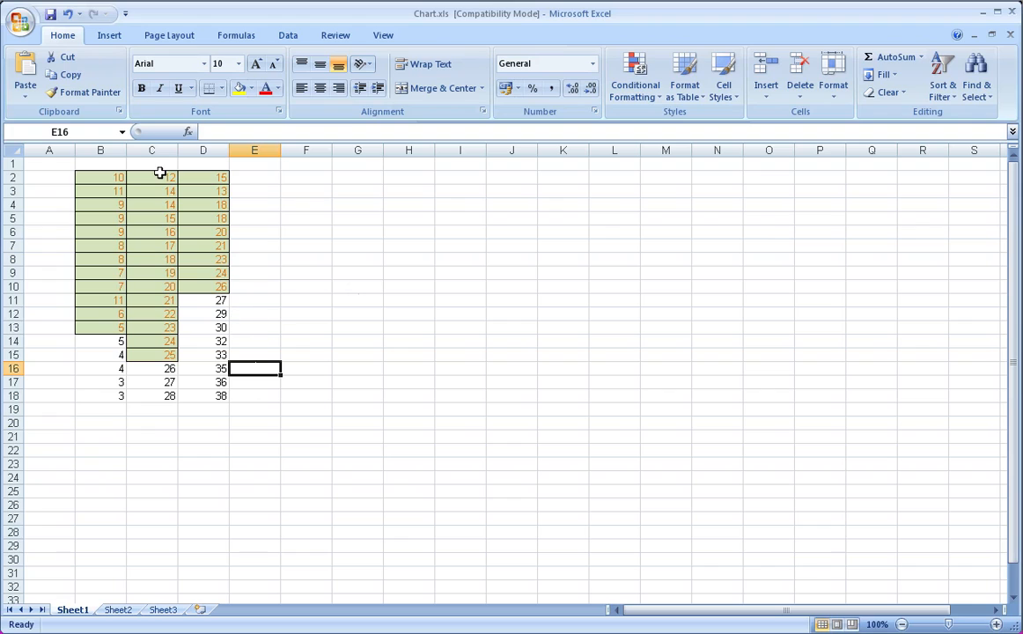
{"action": "left_click", "coordinate": [96, 178]}
{"action": "left_click", "coordinate": [143, 179]}
{"action": "left_click", "coordinate": [218, 180]}
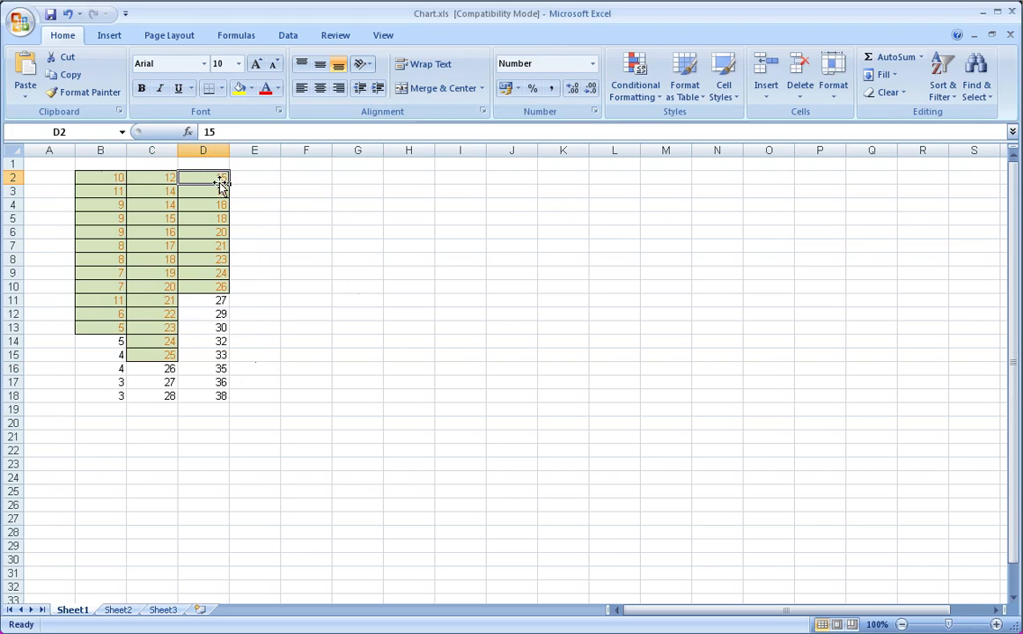
{"action": "left_click", "coordinate": [215, 190]}
{"action": "left_click", "coordinate": [157, 192]}
{"action": "left_click", "coordinate": [114, 193]}
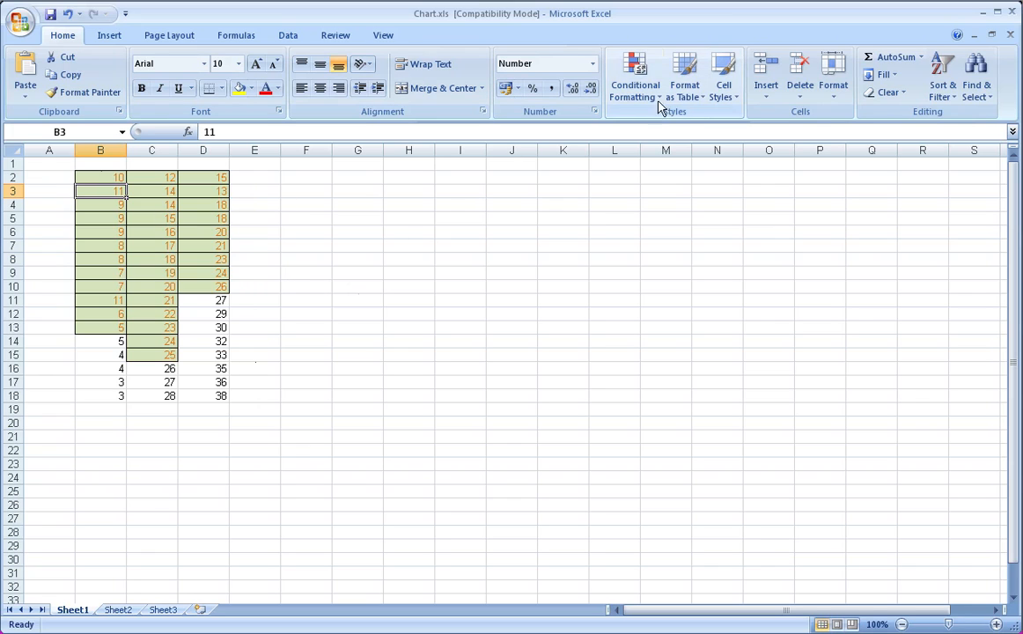
Step: Clear the conditional formatting rules from the entire sheet
{"action": "left_click", "coordinate": [639, 77]}
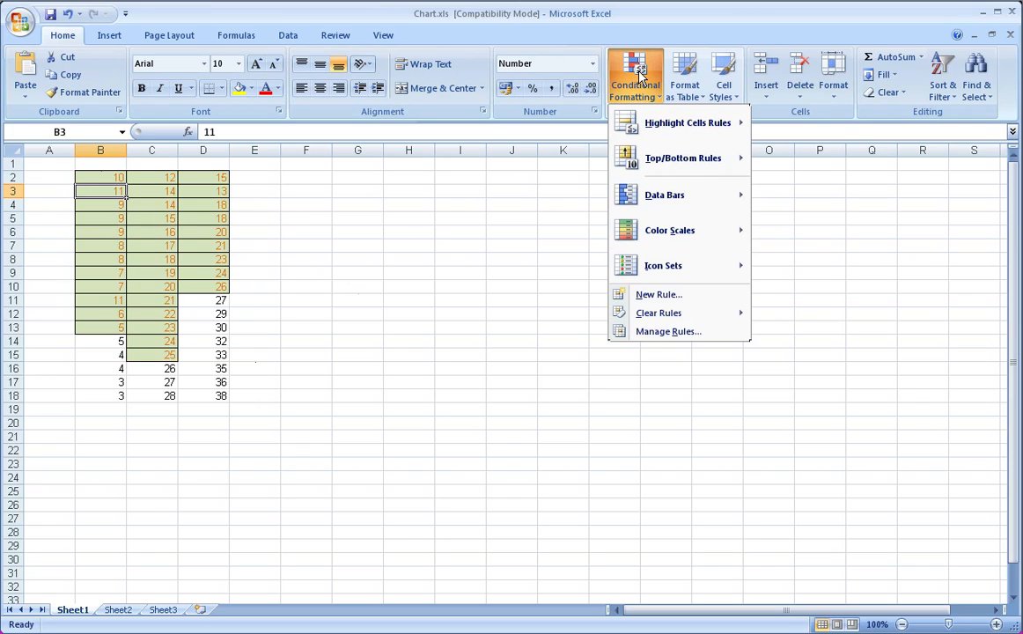
{"action": "mouse_move", "coordinate": [695, 314]}
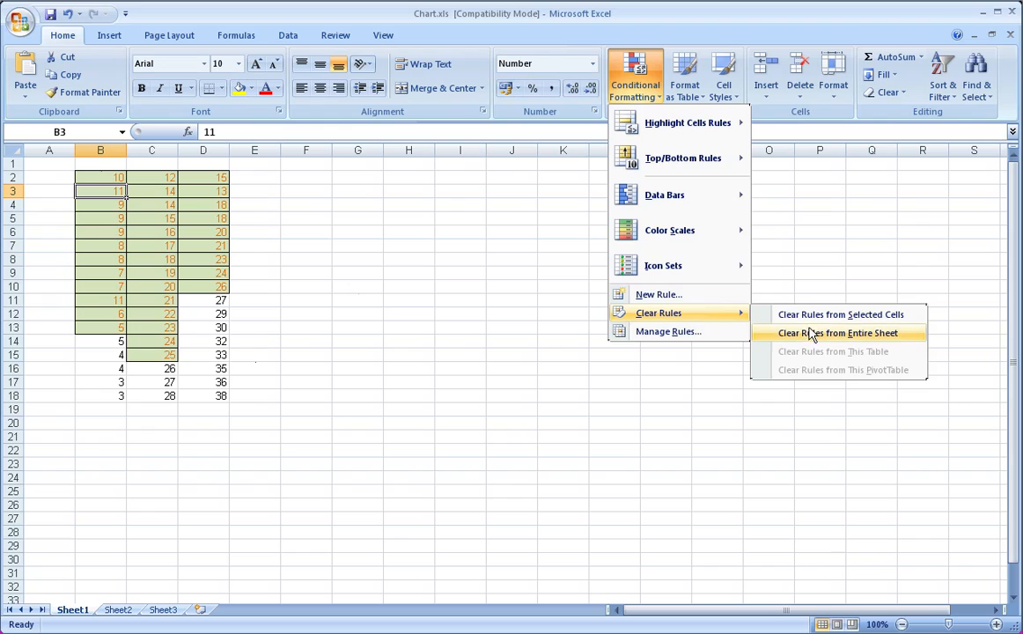
{"action": "left_click", "coordinate": [819, 333]}
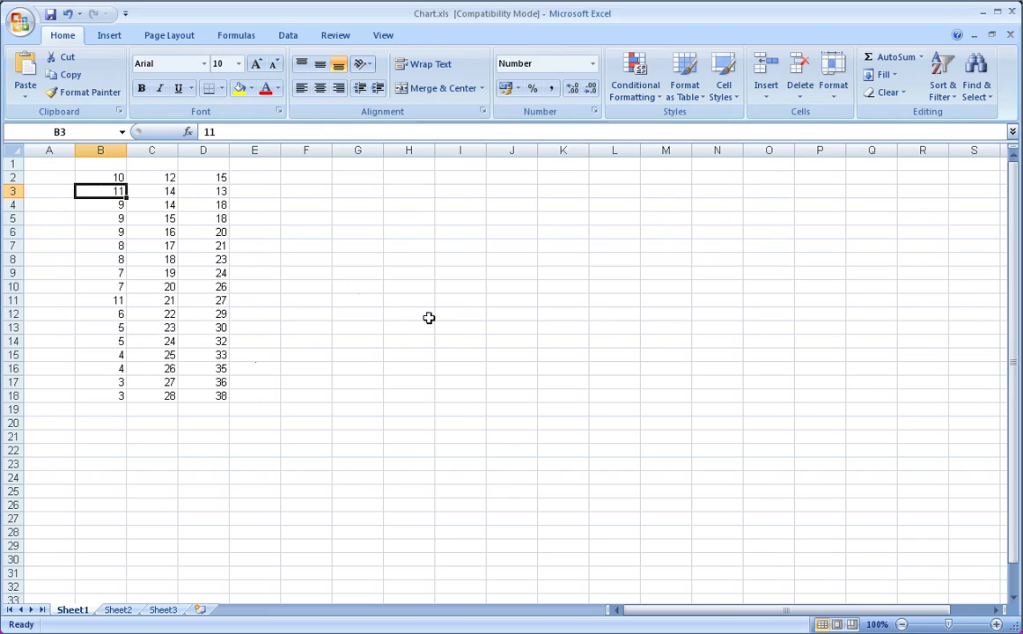
Step: Start a Top 10% conditional formatting rule on A1:F26 and look through its preset formats
{"action": "left_click_drag", "start_coordinate": [103, 176], "coordinate": [222, 395]}
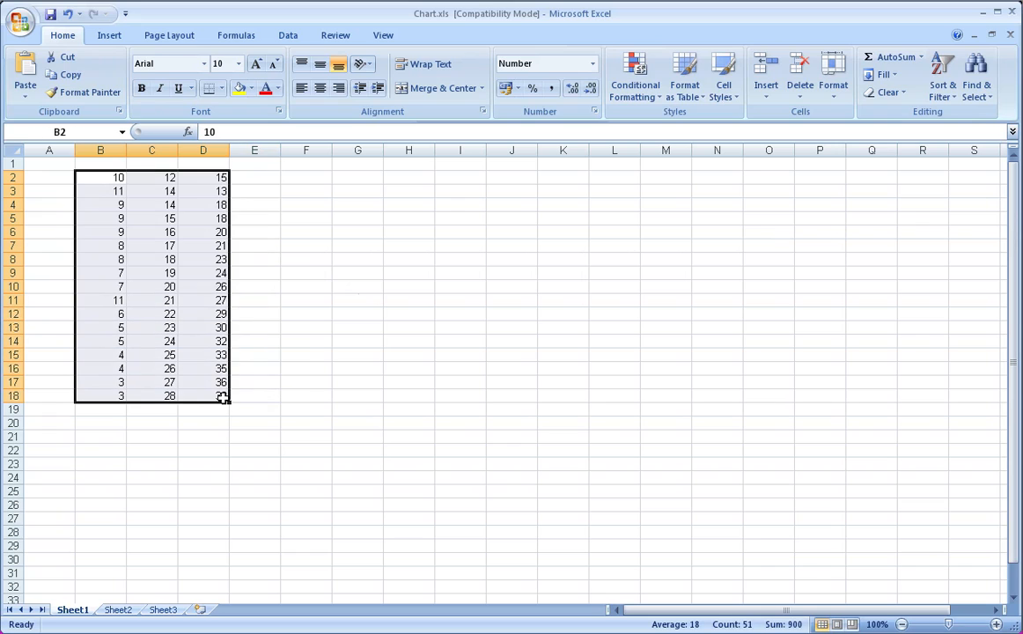
{"action": "left_click", "coordinate": [440, 374]}
{"action": "left_click_drag", "start_coordinate": [41, 163], "coordinate": [307, 499]}
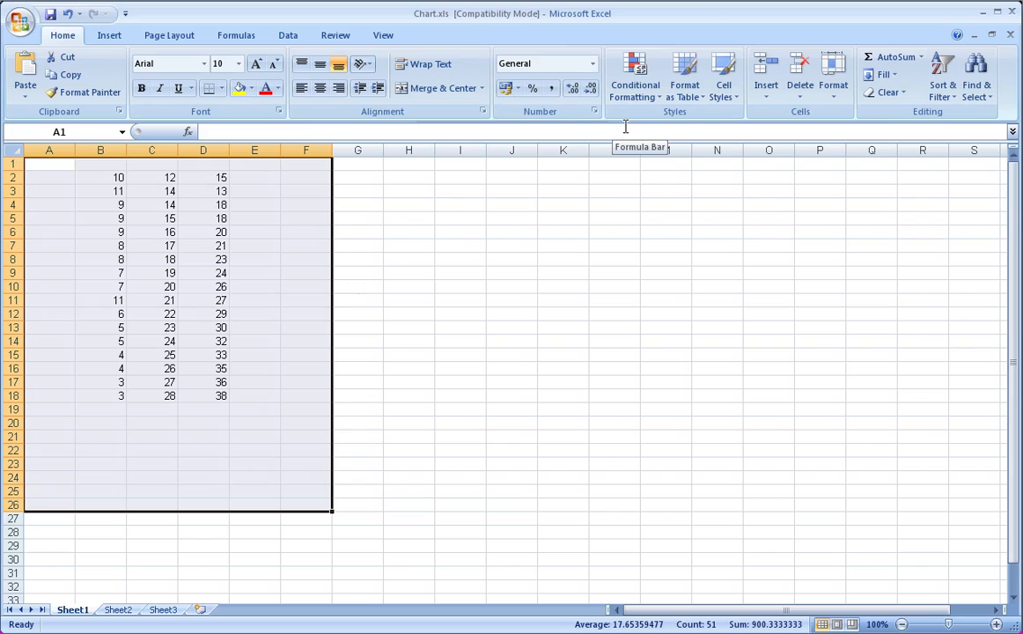
{"action": "left_click", "coordinate": [635, 81]}
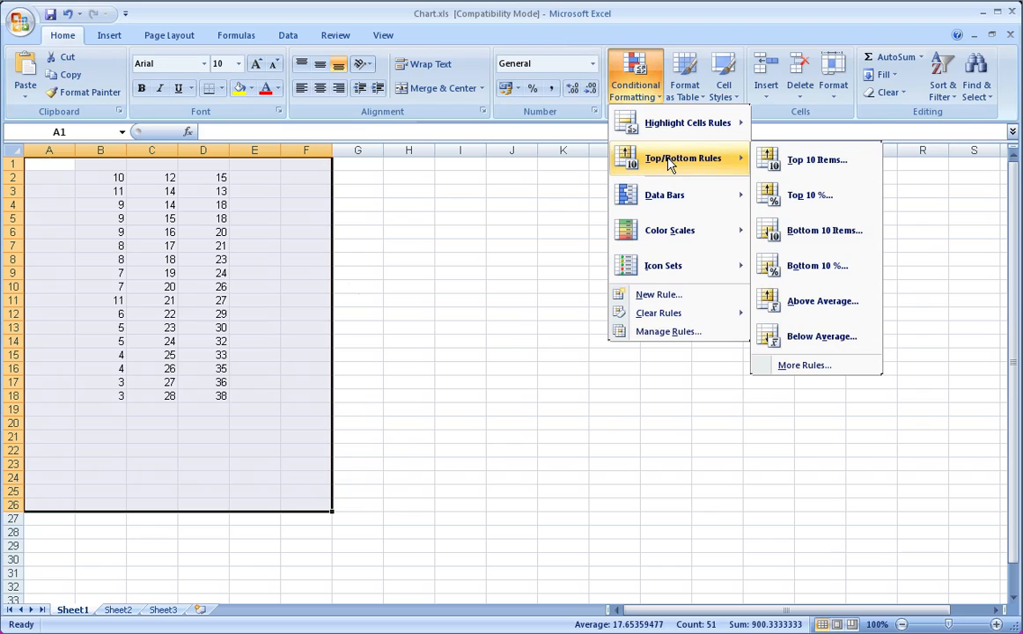
{"action": "left_click", "coordinate": [825, 196]}
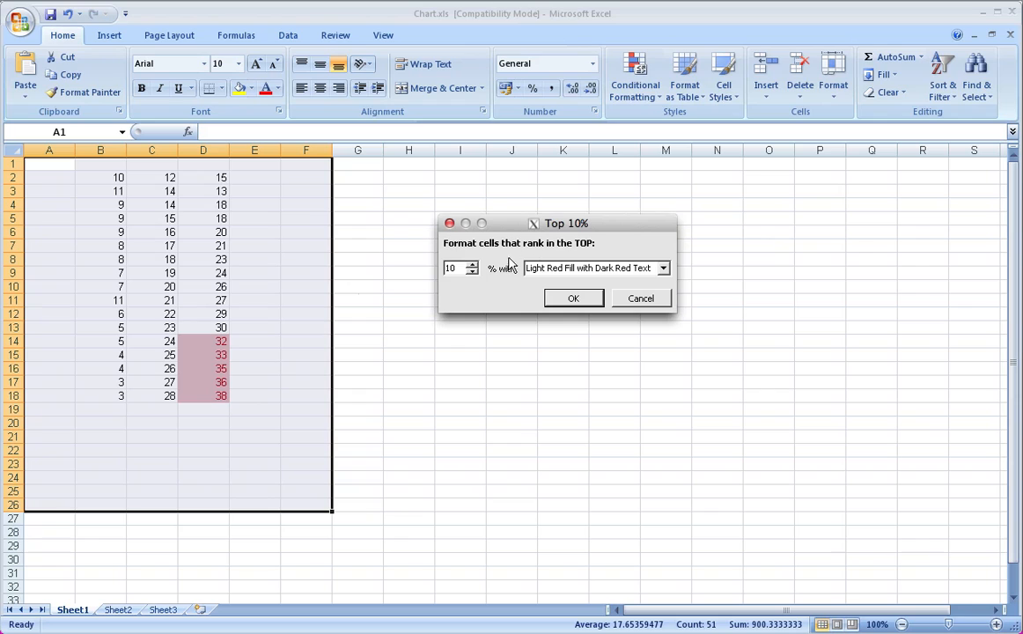
{"action": "left_click_drag", "start_coordinate": [514, 223], "coordinate": [562, 250]}
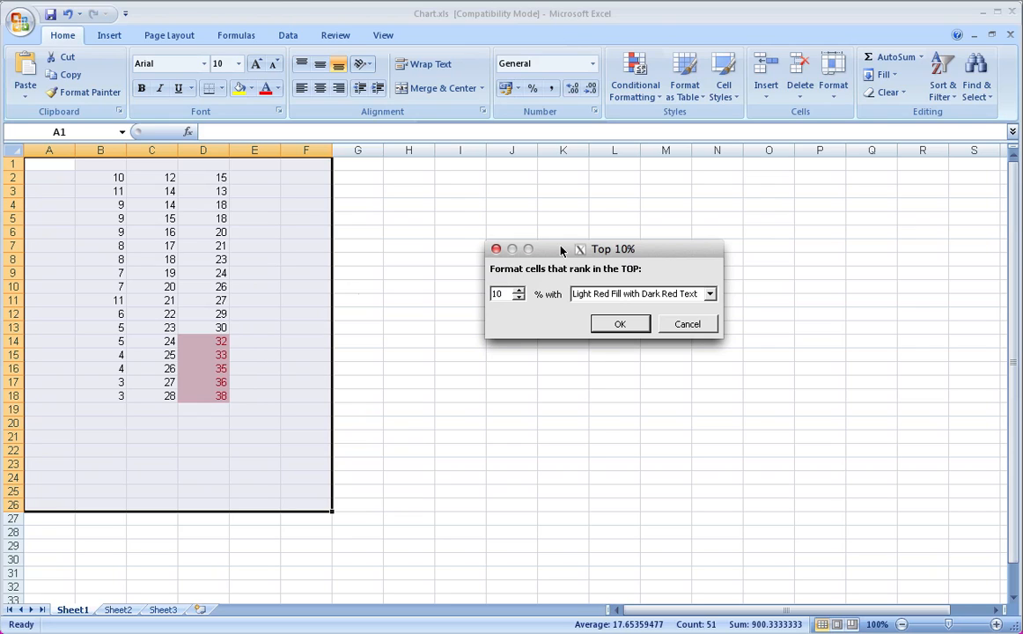
{"action": "left_click", "coordinate": [708, 294]}
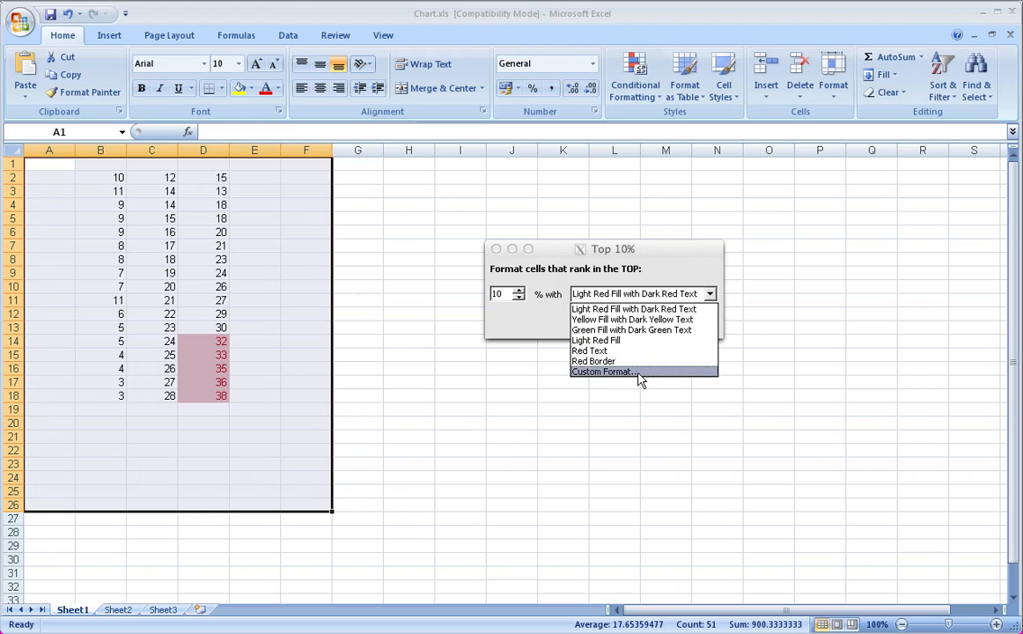
{"action": "left_click", "coordinate": [517, 278]}
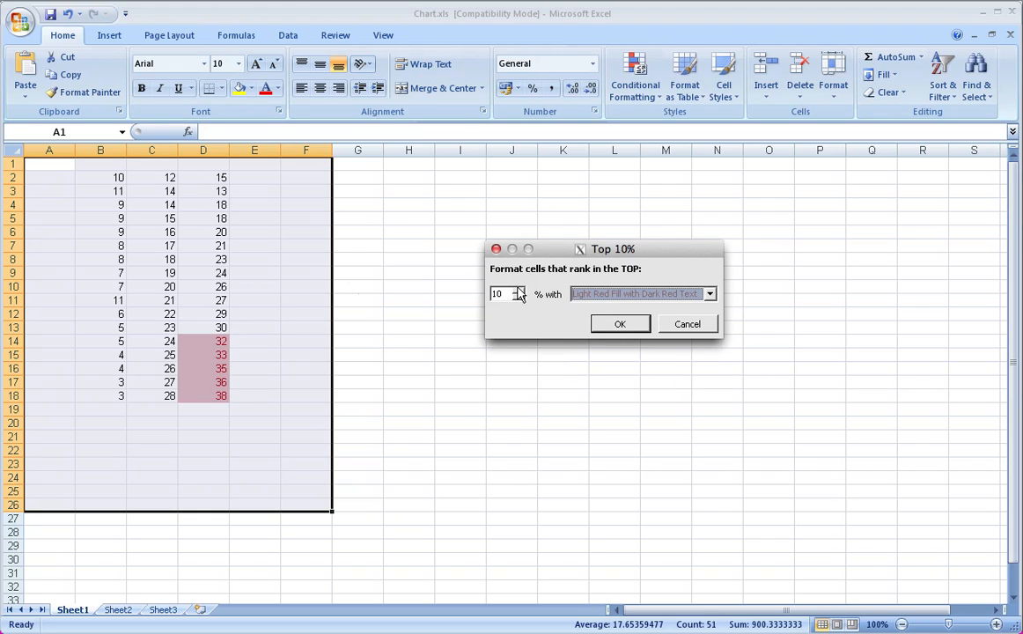
Step: Raise the rule's percentage to 33 and apply it with Light Red Fill with Dark Red Text
{"action": "triple_click", "coordinate": [519, 289]}
{"action": "triple_click", "coordinate": [519, 289]}
{"action": "left_click", "coordinate": [519, 290]}
{"action": "triple_click", "coordinate": [518, 290]}
{"action": "left_click", "coordinate": [519, 289]}
{"action": "double_click", "coordinate": [518, 289]}
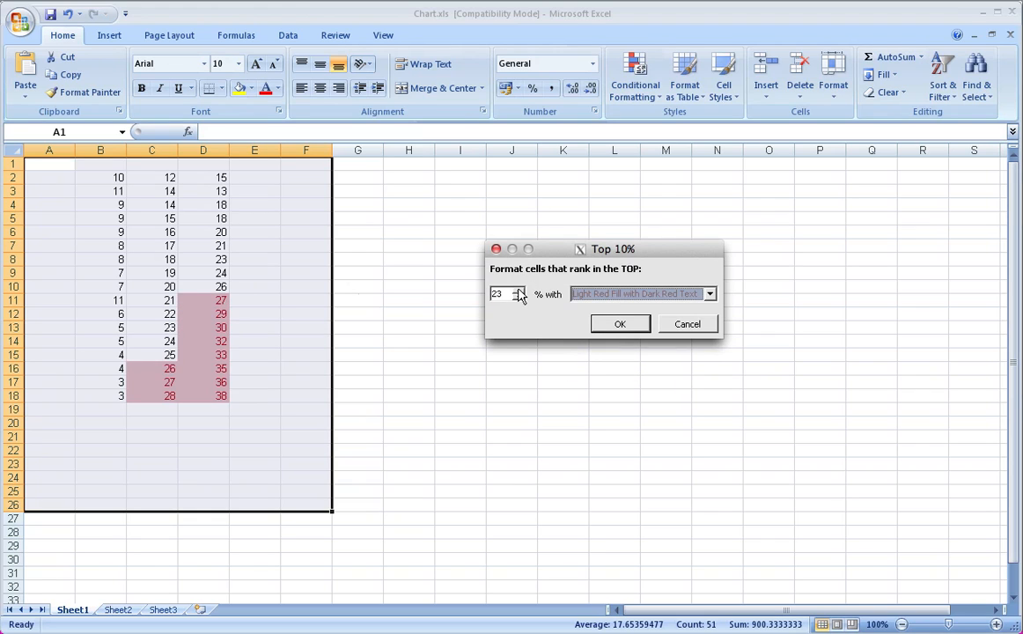
{"action": "left_click", "coordinate": [518, 289]}
{"action": "triple_click", "coordinate": [518, 289]}
{"action": "double_click", "coordinate": [518, 289]}
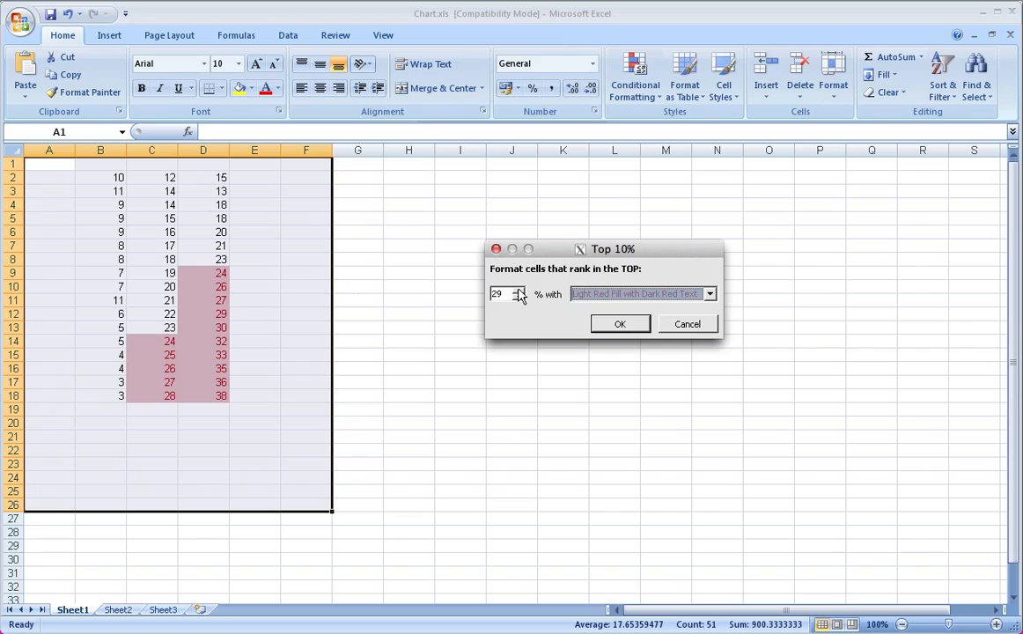
{"action": "left_click", "coordinate": [518, 289]}
{"action": "left_click", "coordinate": [518, 289]}
{"action": "double_click", "coordinate": [518, 290]}
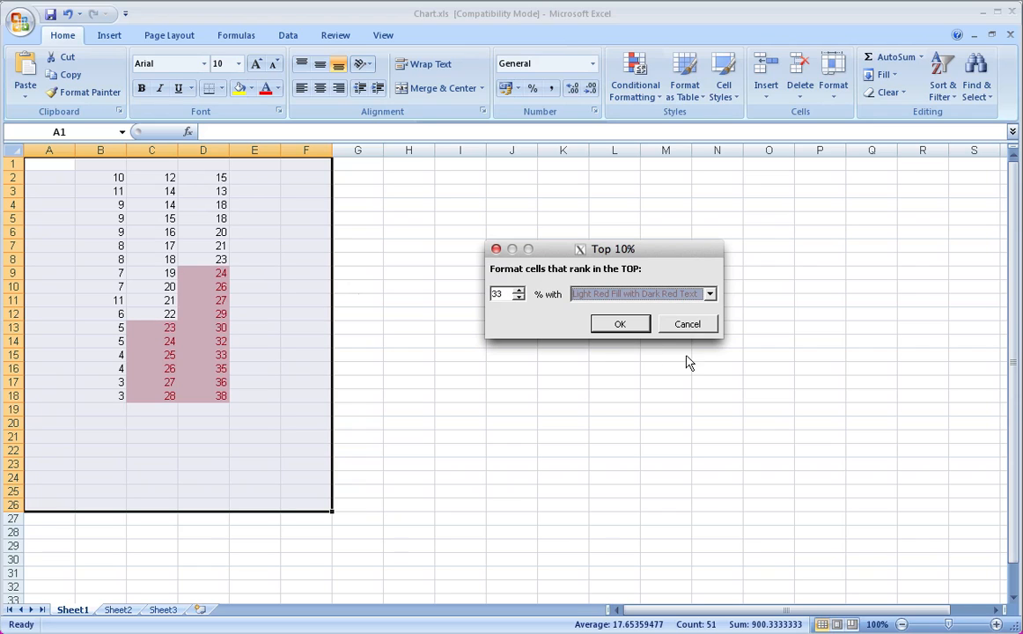
{"action": "left_click", "coordinate": [626, 324]}
{"action": "left_click", "coordinate": [581, 356]}
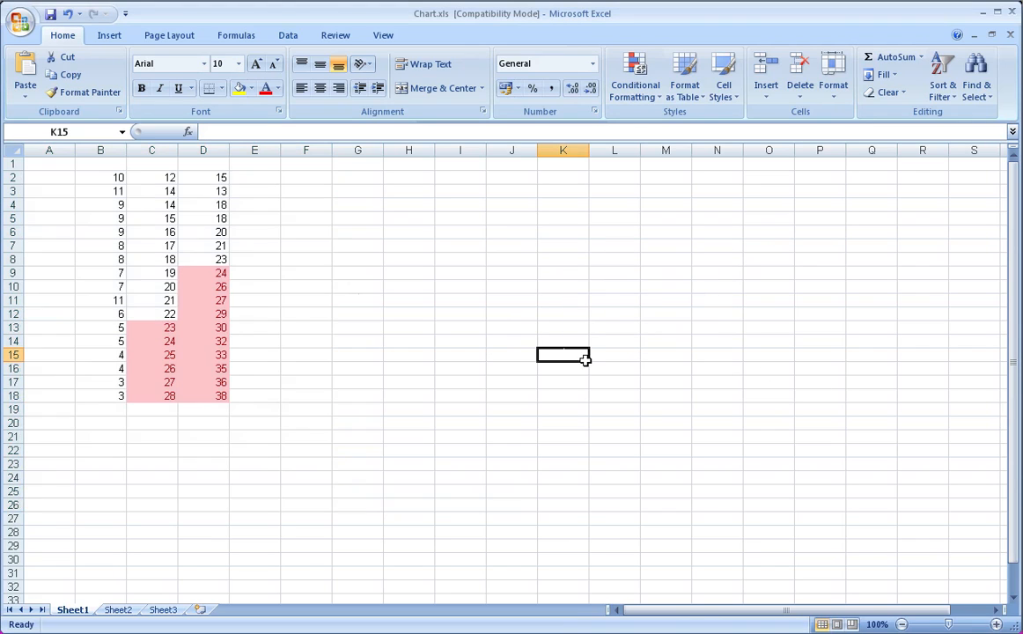
Step: Clear the Top 10% formatting rule from the entire sheet
{"action": "left_click", "coordinate": [638, 72]}
{"action": "mouse_move", "coordinate": [710, 317]}
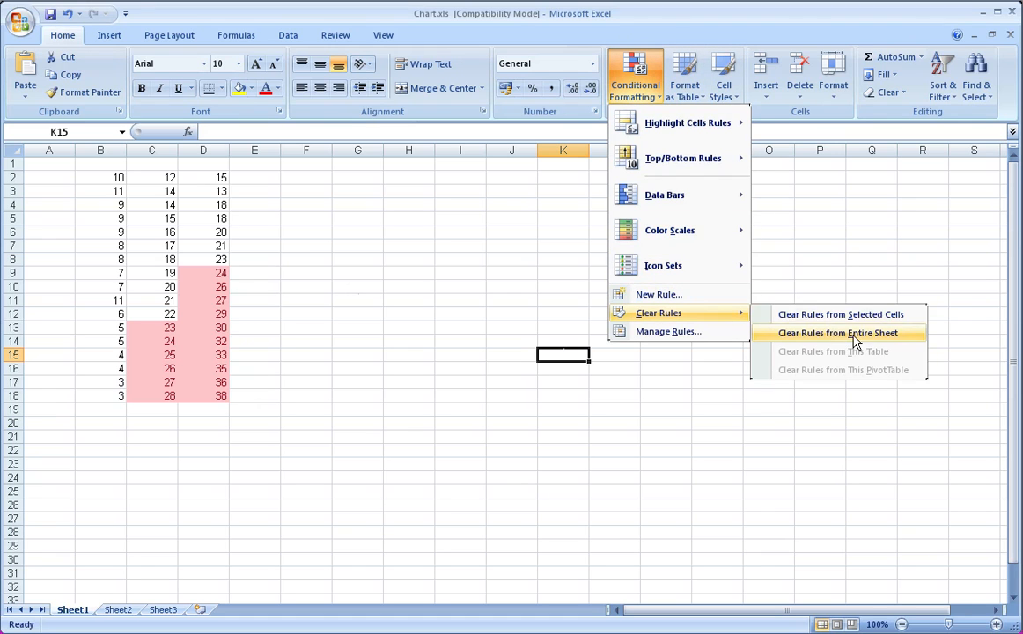
{"action": "left_click", "coordinate": [790, 336]}
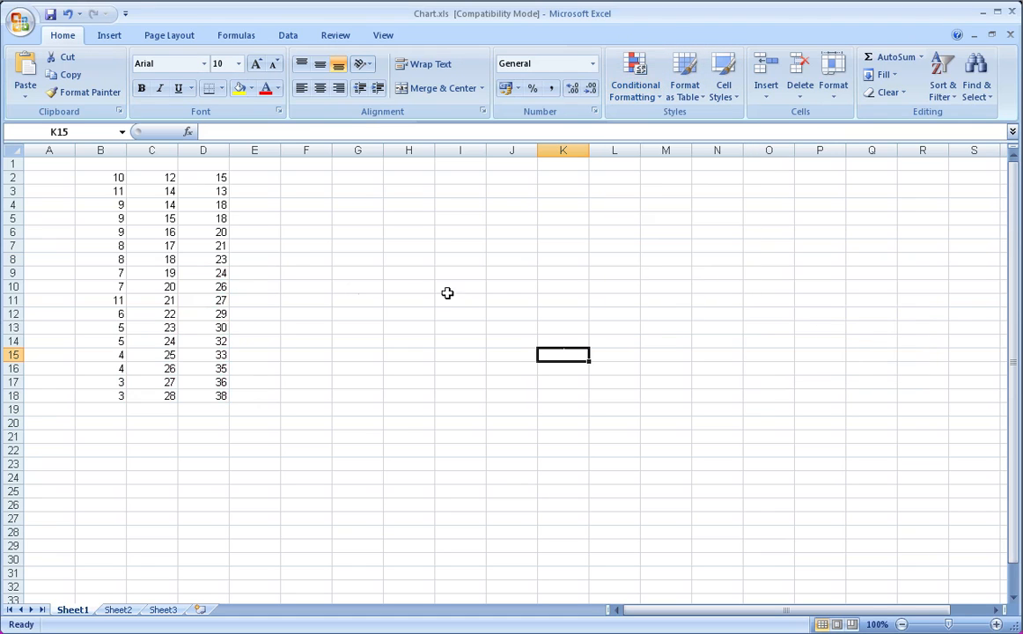
{"action": "left_click", "coordinate": [322, 407]}
Step: Preview a Top 10 Items rule on B2:D18 with the count raised to 19, and cancel it
{"action": "left_click_drag", "start_coordinate": [96, 173], "coordinate": [203, 397]}
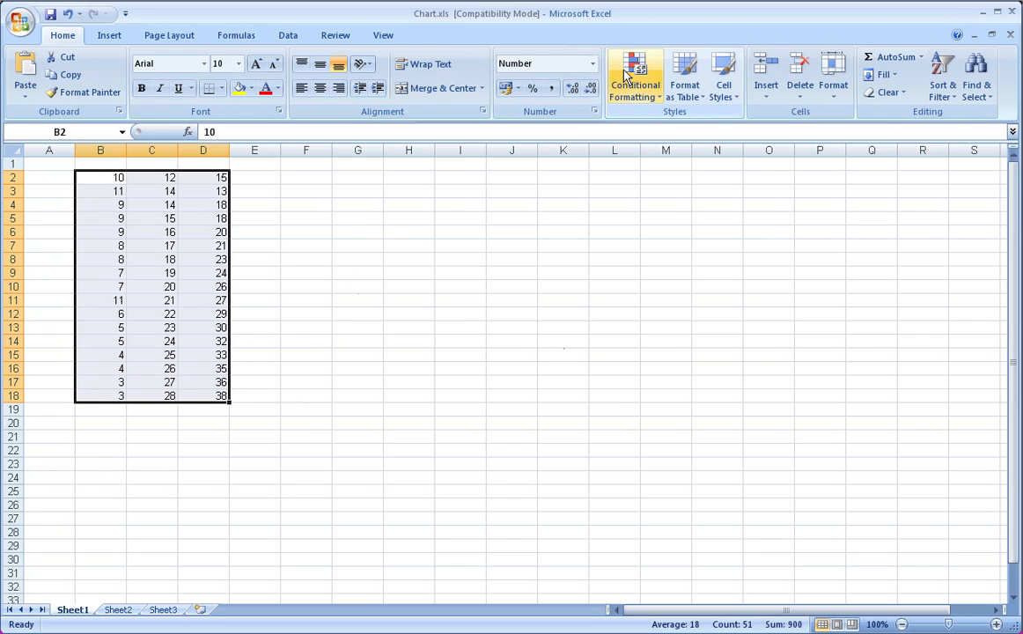
{"action": "left_click", "coordinate": [633, 88]}
{"action": "mouse_move", "coordinate": [682, 174]}
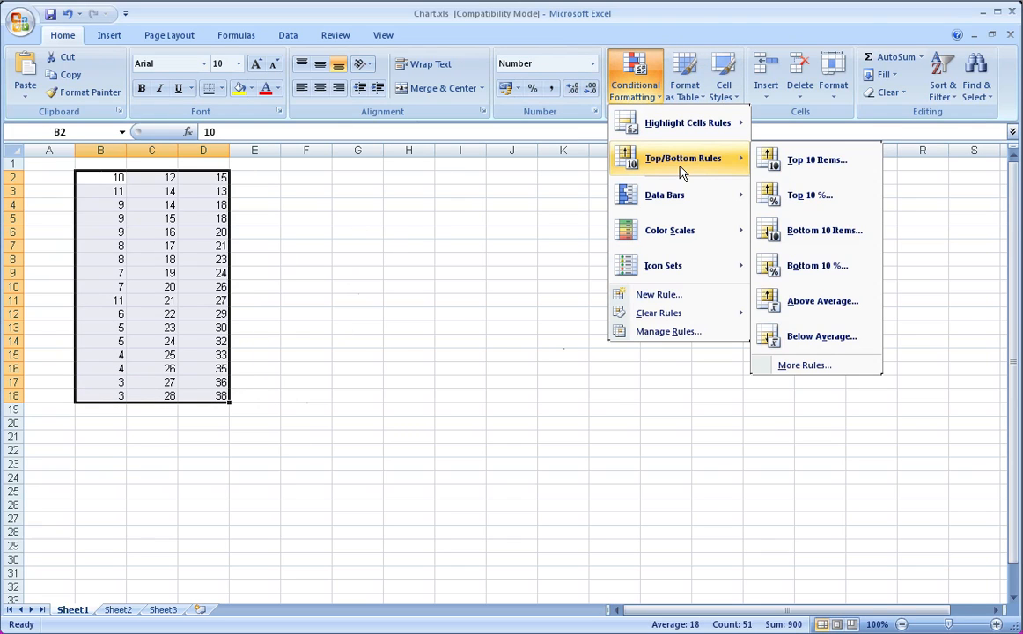
{"action": "left_click", "coordinate": [817, 170]}
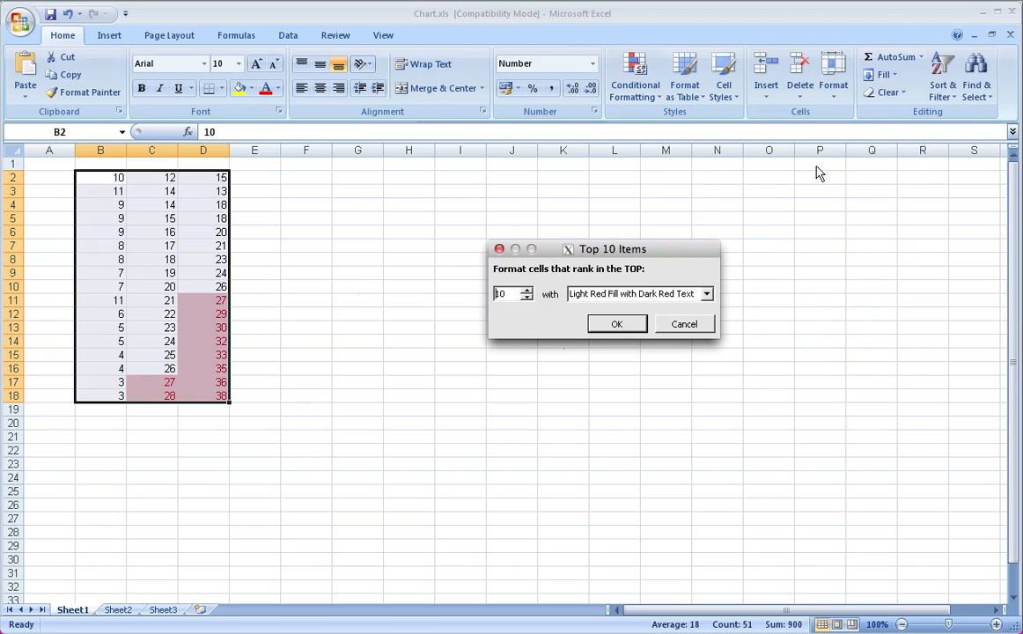
{"action": "left_click", "coordinate": [526, 289]}
{"action": "left_click", "coordinate": [526, 291]}
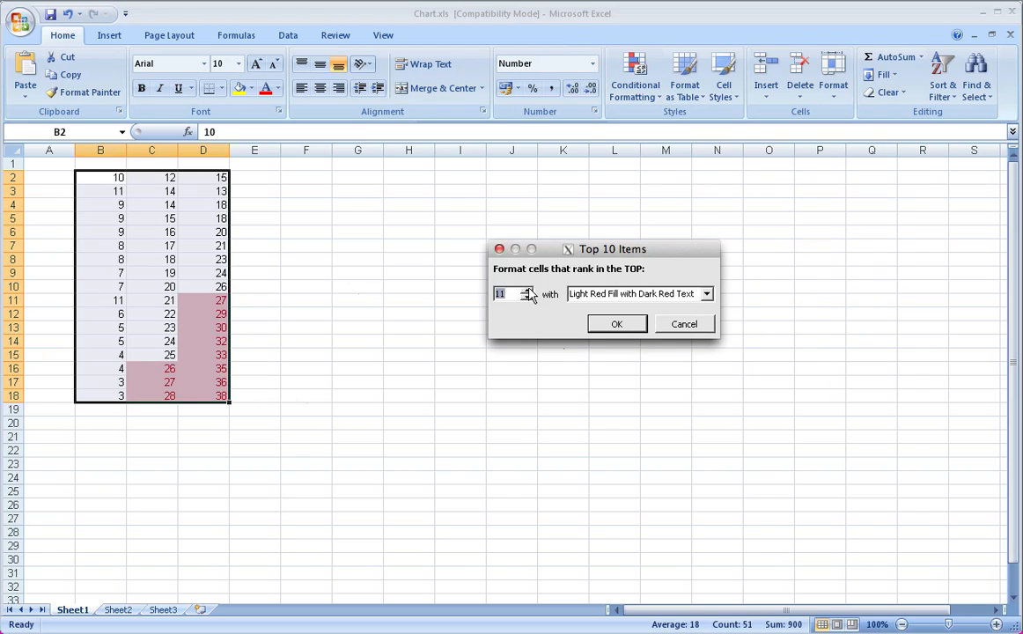
{"action": "left_click", "coordinate": [526, 291]}
{"action": "left_click", "coordinate": [527, 290]}
{"action": "left_click", "coordinate": [526, 290]}
{"action": "left_click", "coordinate": [527, 290]}
{"action": "left_click", "coordinate": [527, 290]}
{"action": "left_click", "coordinate": [526, 290]}
{"action": "left_click", "coordinate": [526, 290]}
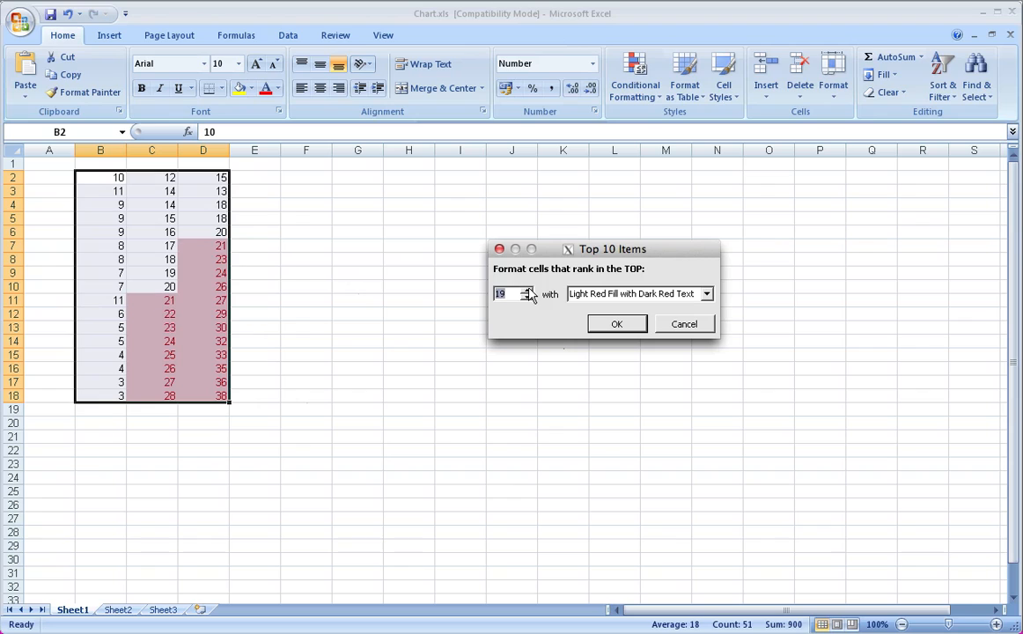
{"action": "left_click", "coordinate": [529, 289]}
{"action": "left_click", "coordinate": [684, 324]}
Step: Preview a Below Average rule on B2:D18 with Light Red Fill with Dark Red Text, and cancel it
{"action": "left_click", "coordinate": [638, 81]}
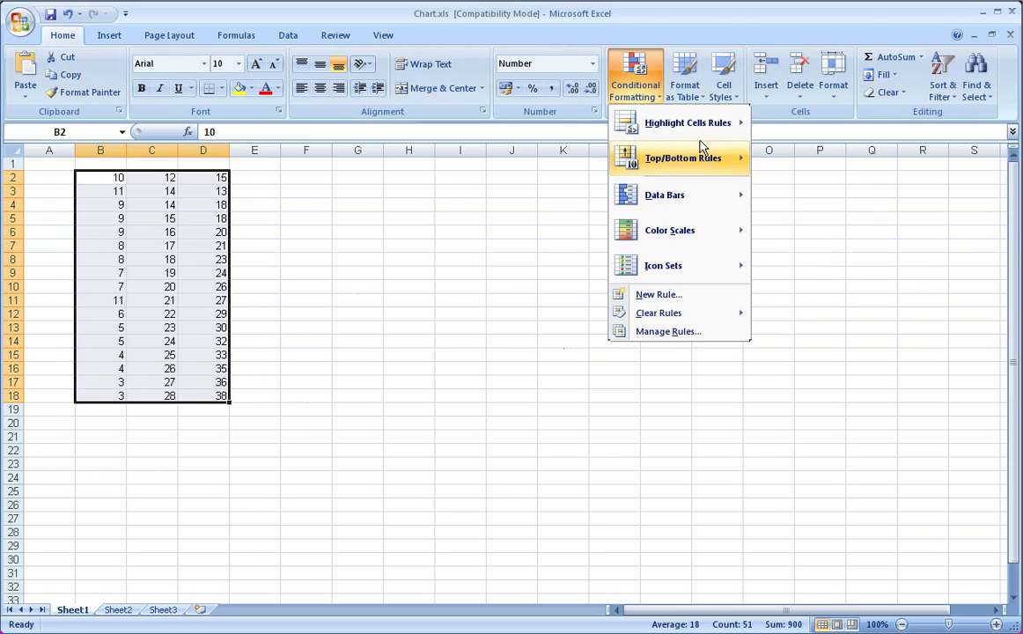
{"action": "mouse_move", "coordinate": [700, 159]}
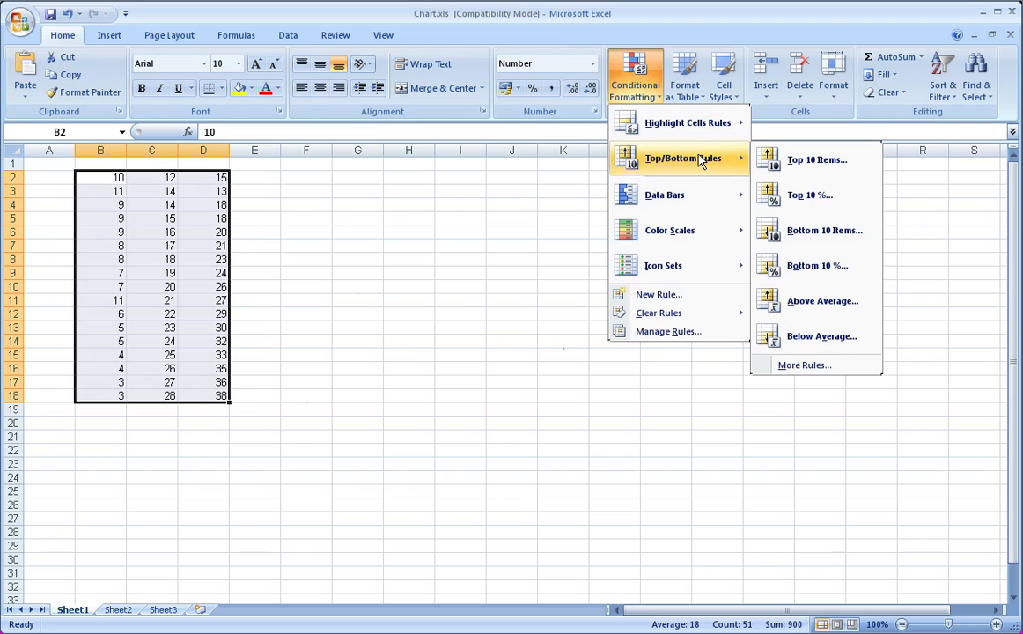
{"action": "left_click", "coordinate": [837, 336]}
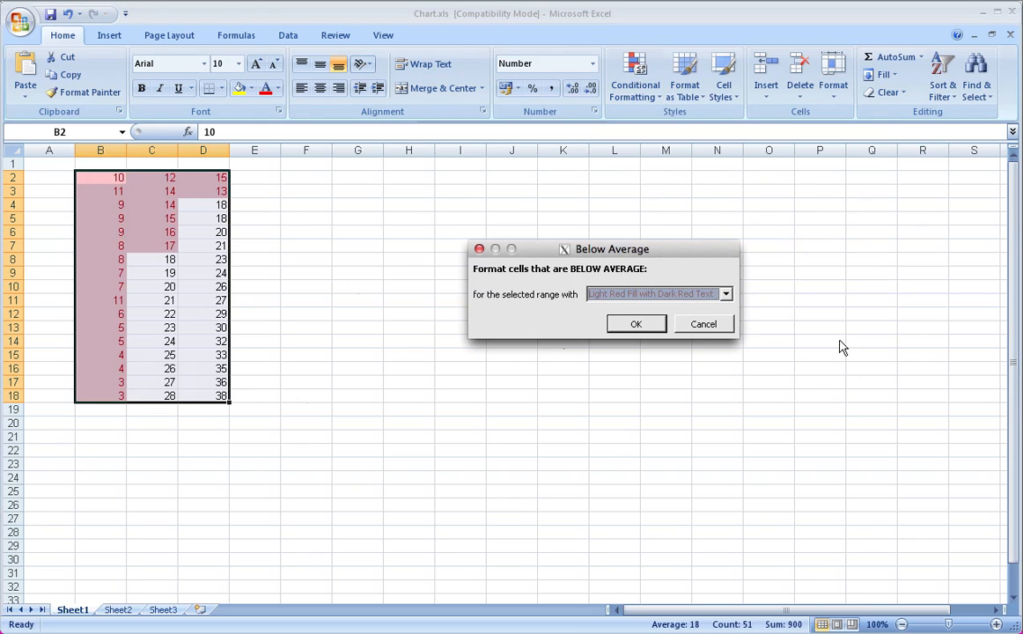
{"action": "left_click", "coordinate": [703, 327]}
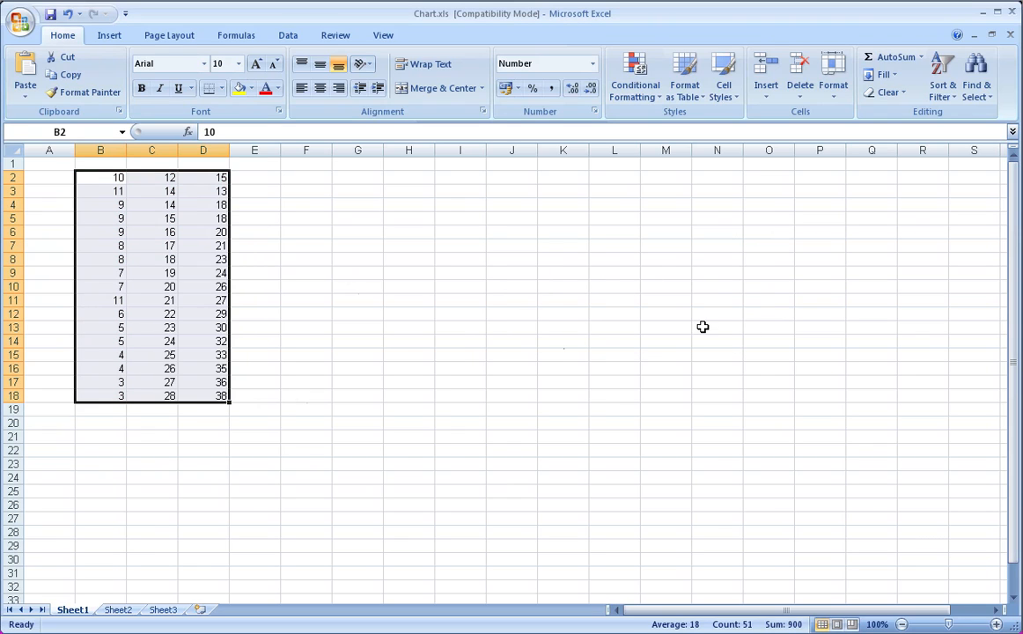
Step: Look through the data bar and color scale presets on B2:D18, including Red - Yellow, without applying any
{"action": "left_click", "coordinate": [635, 83]}
{"action": "mouse_move", "coordinate": [686, 200]}
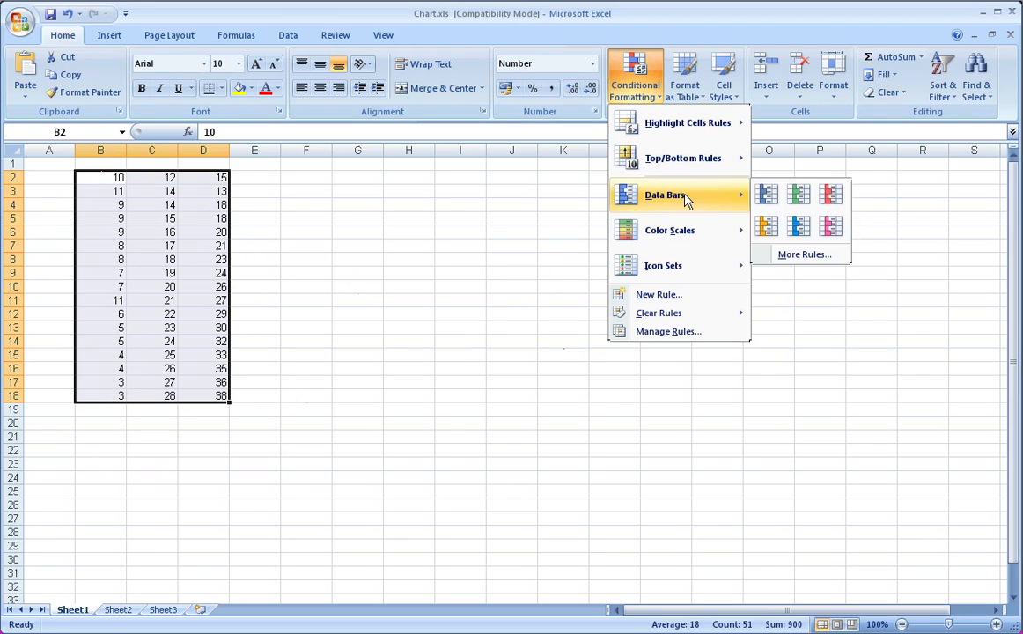
{"action": "mouse_move", "coordinate": [689, 236]}
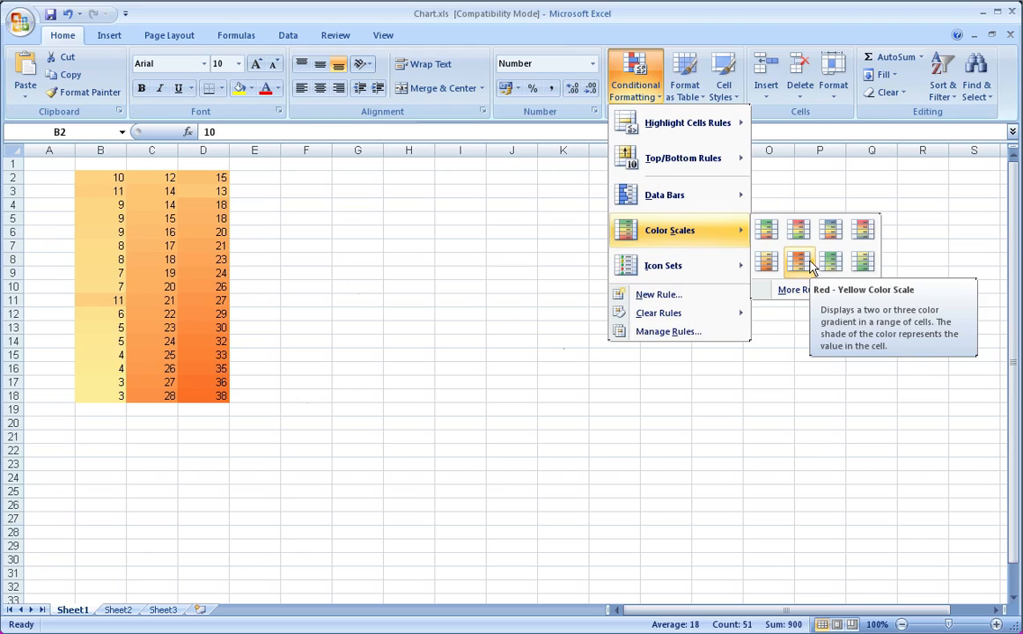
{"action": "left_click", "coordinate": [264, 274]}
Step: Change C9 and C12 to 5 and C15 to 32
{"action": "left_click", "coordinate": [151, 259]}
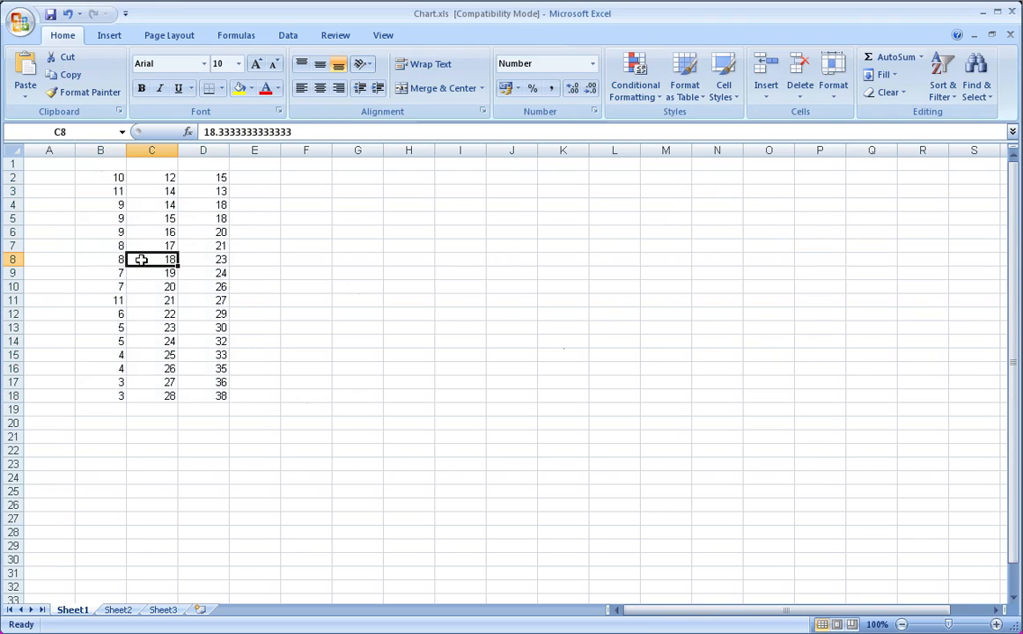
{"action": "key", "text": "Return"}
{"action": "type", "text": "5"}
{"action": "key", "text": "Return"}
{"action": "key", "text": "Return"}
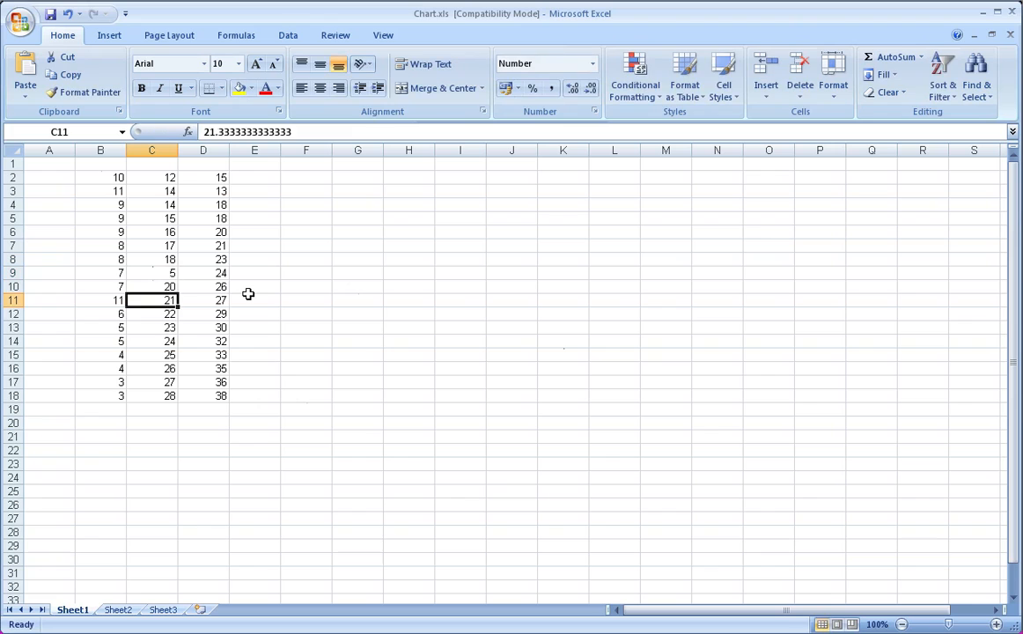
{"action": "key", "text": "Return"}
{"action": "type", "text": "5"}
{"action": "key", "text": "Return"}
{"action": "key", "text": "Return"}
{"action": "key", "text": "Return"}
{"action": "type", "text": "32"}
{"action": "key", "text": "Return"}
{"action": "key", "text": "Return"}
{"action": "key", "text": "Return"}
Step: Enter 322 in D18 and 5 in cells D15, D14 and D13
{"action": "key", "text": "Right"}
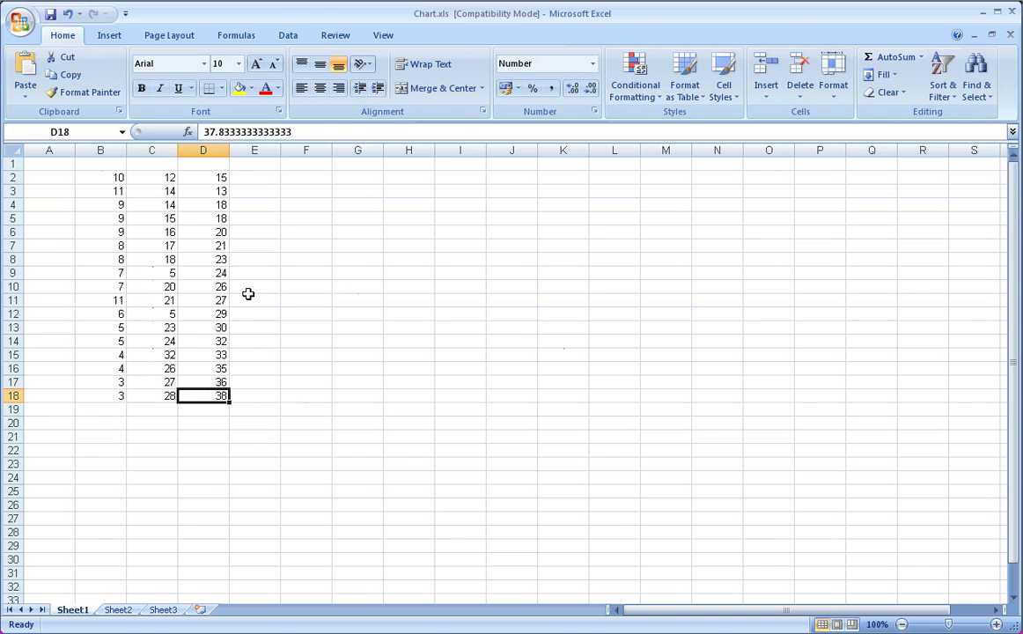
{"action": "type", "text": "322"}
{"action": "key", "text": "Up"}
{"action": "key", "text": "Up"}
{"action": "key", "text": "Up"}
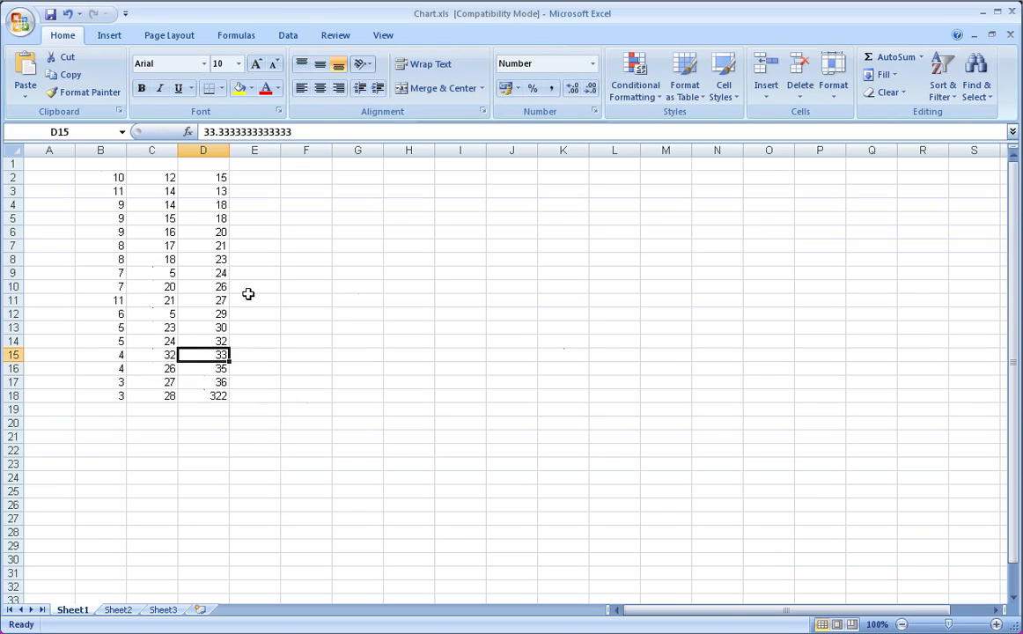
{"action": "type", "text": "5"}
{"action": "key", "text": "Up"}
{"action": "type", "text": "5"}
{"action": "key", "text": "Up"}
{"action": "type", "text": "5"}
{"action": "key", "text": "Up"}
{"action": "key", "text": "Down"}
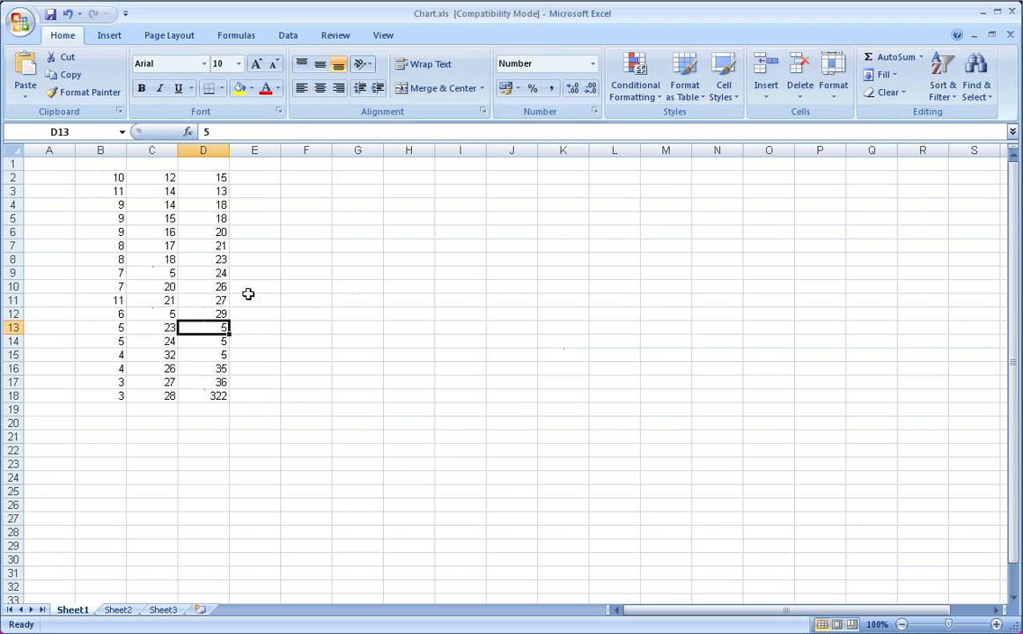
Step: Change D13 to 7 and D15 to 8
{"action": "type", "text": "7"}
{"action": "key", "text": "Up"}
{"action": "key", "text": "Down"}
{"action": "key", "text": "Down"}
{"action": "key", "text": "Down"}
{"action": "type", "text": "8"}
{"action": "key", "text": "Up"}
{"action": "key", "text": "Up"}
{"action": "key", "text": "Up"}
{"action": "key", "text": "Up"}
{"action": "key", "text": "Up"}
{"action": "key", "text": "Up"}
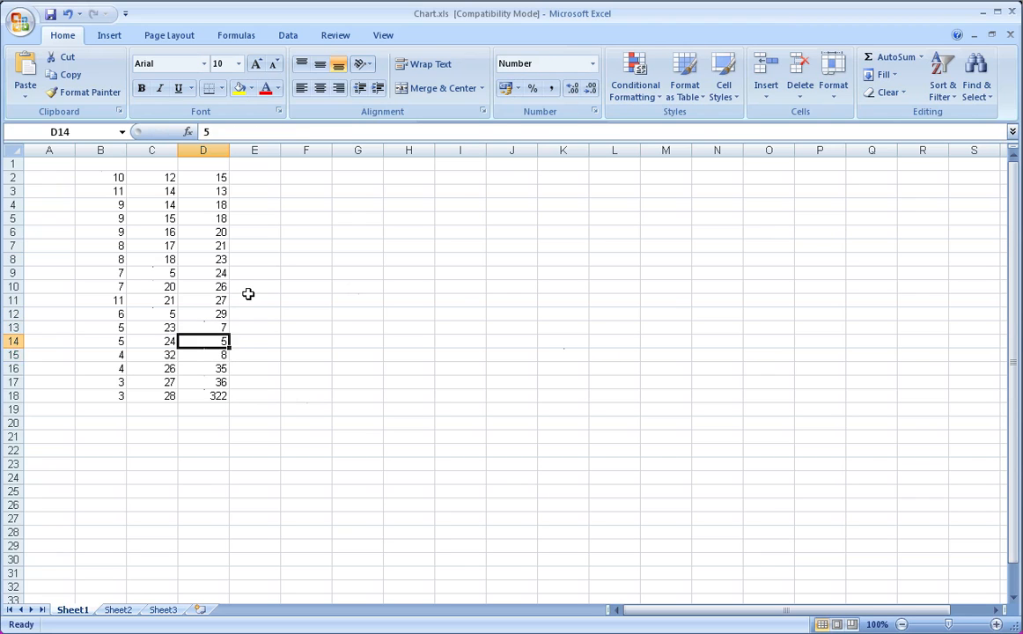
Step: Enter 54 in D7 and D4, and 4 in D2
{"action": "key", "text": "Up"}
{"action": "key", "text": "Up"}
{"action": "type", "text": "54"}
{"action": "key", "text": "Up"}
{"action": "key", "text": "Up"}
{"action": "key", "text": "Up"}
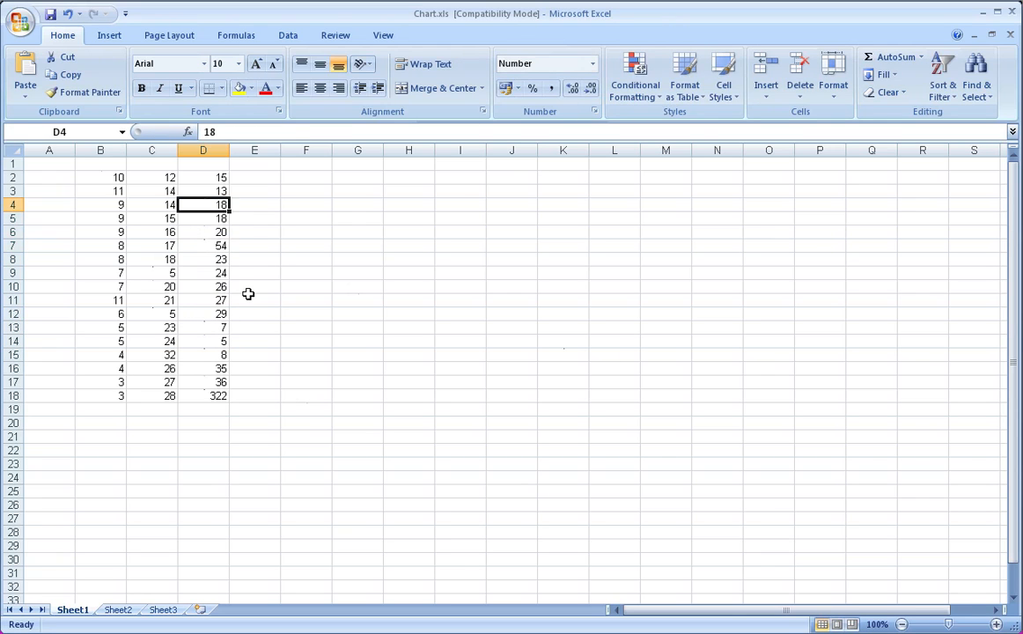
{"action": "type", "text": "54"}
{"action": "key", "text": "Up"}
{"action": "key", "text": "Up"}
{"action": "type", "text": "4"}
{"action": "left_click", "coordinate": [294, 299]}
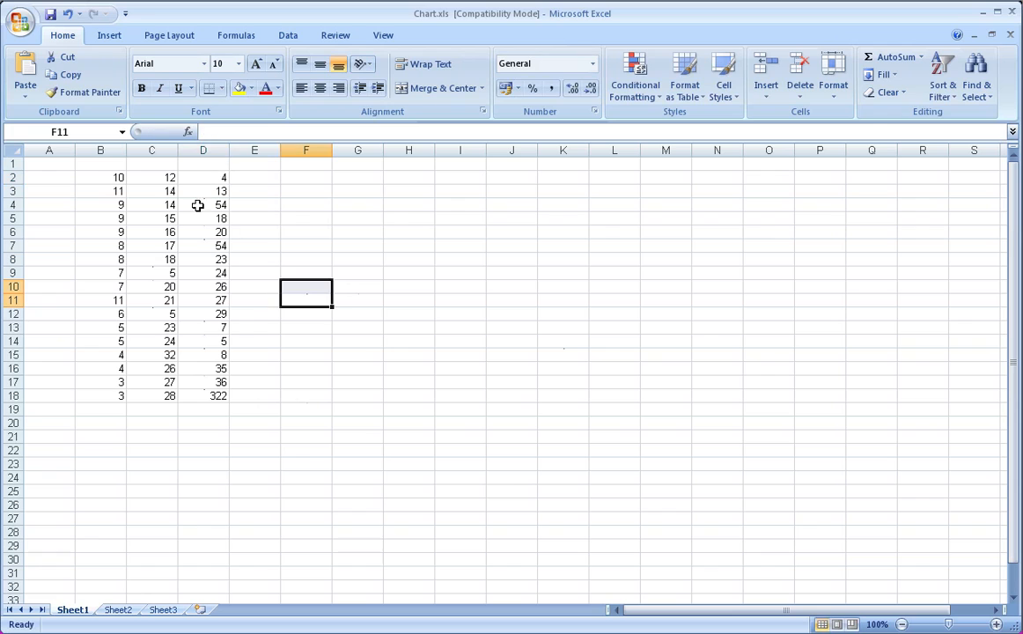
Step: Preview the Red - Yellow - Green color scale on B2:D18 without applying it, and select D18
{"action": "left_click_drag", "start_coordinate": [97, 177], "coordinate": [183, 388]}
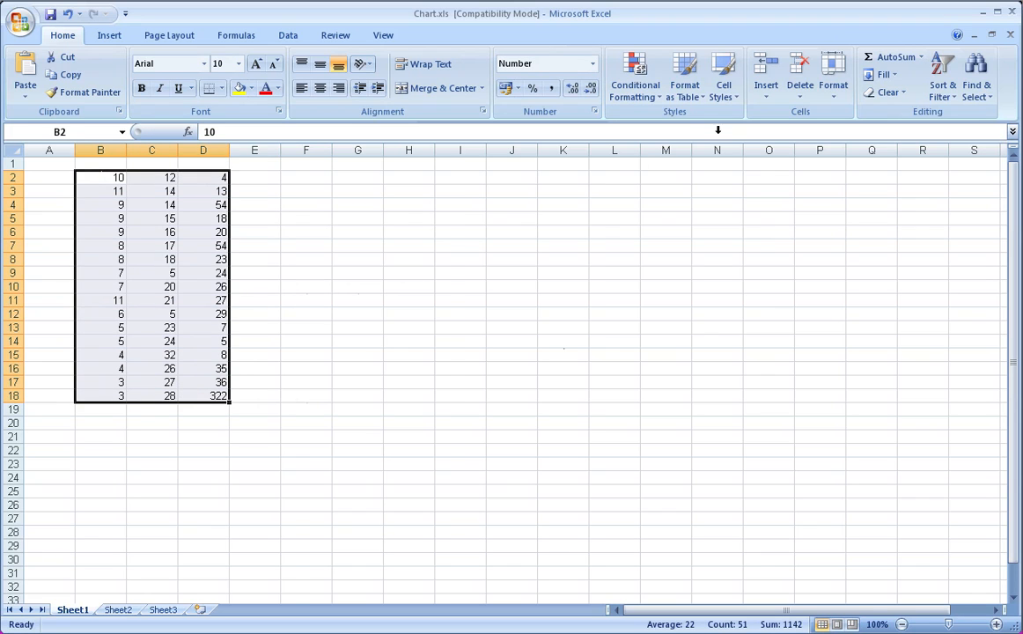
{"action": "left_click", "coordinate": [641, 80]}
{"action": "mouse_move", "coordinate": [712, 228]}
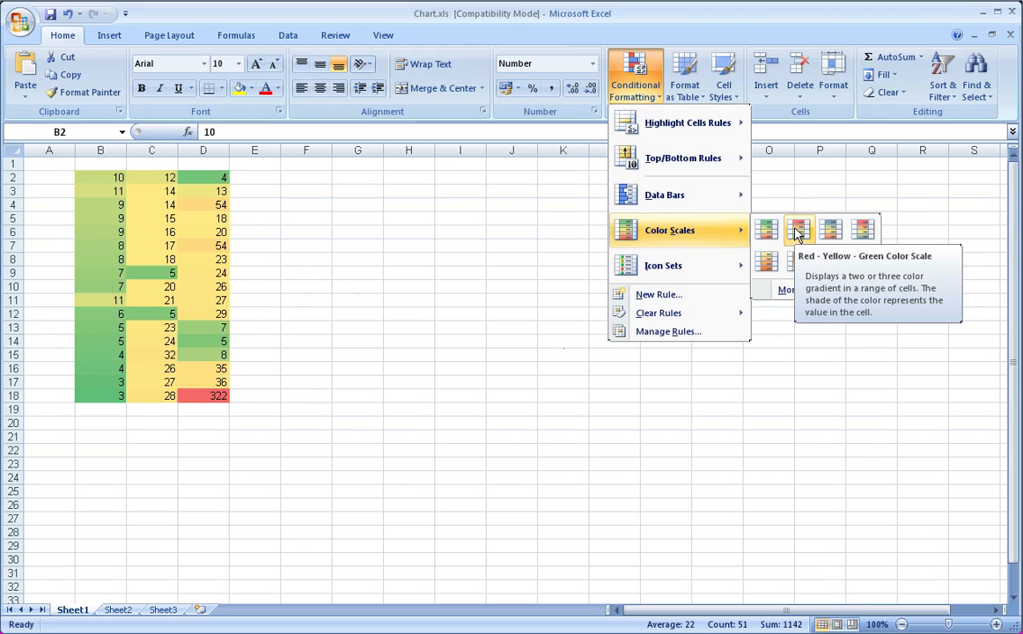
{"action": "left_click", "coordinate": [222, 396]}
{"action": "left_click", "coordinate": [219, 395]}
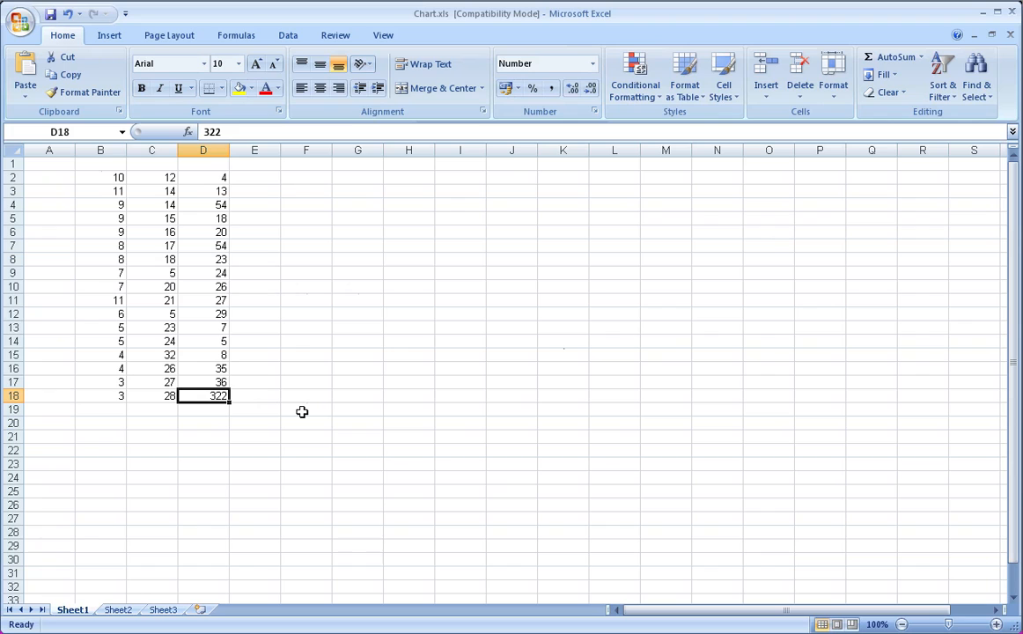
Step: Change the value in D18 to 32
{"action": "type", "text": "32"}
{"action": "key", "text": "Return"}
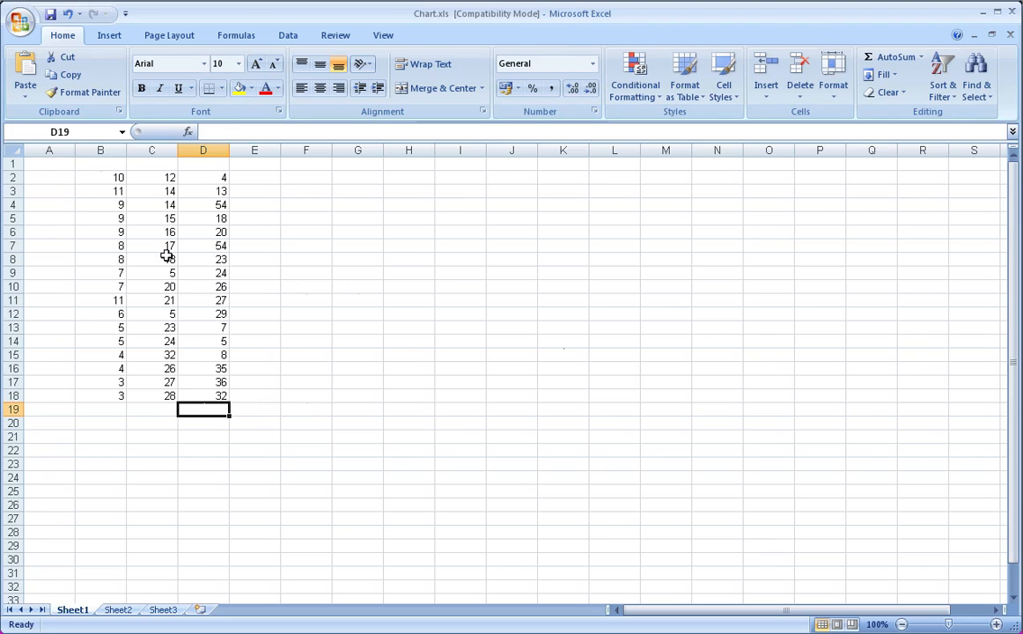
Step: Start a custom icon set formatting rule for the range B2:D18
{"action": "left_click_drag", "start_coordinate": [117, 178], "coordinate": [232, 398]}
{"action": "left_click", "coordinate": [647, 86]}
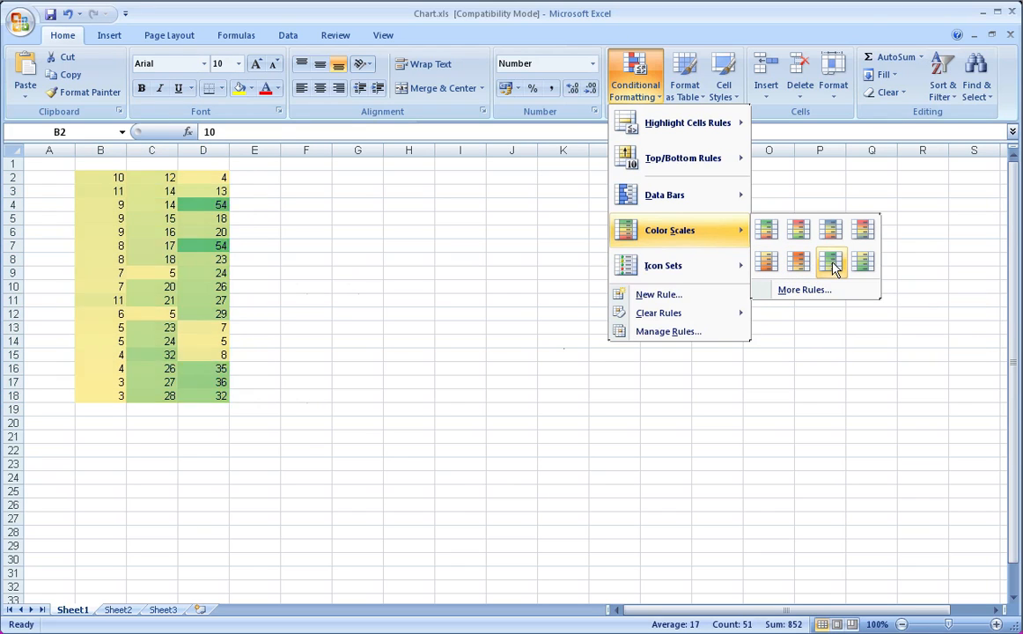
{"action": "mouse_move", "coordinate": [637, 271]}
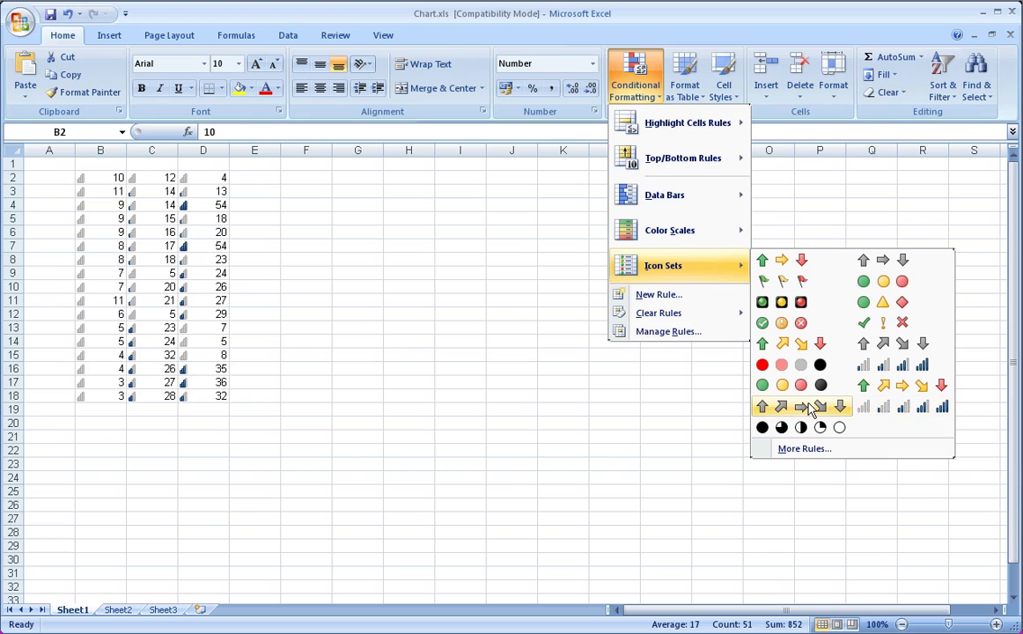
{"action": "left_click", "coordinate": [803, 449]}
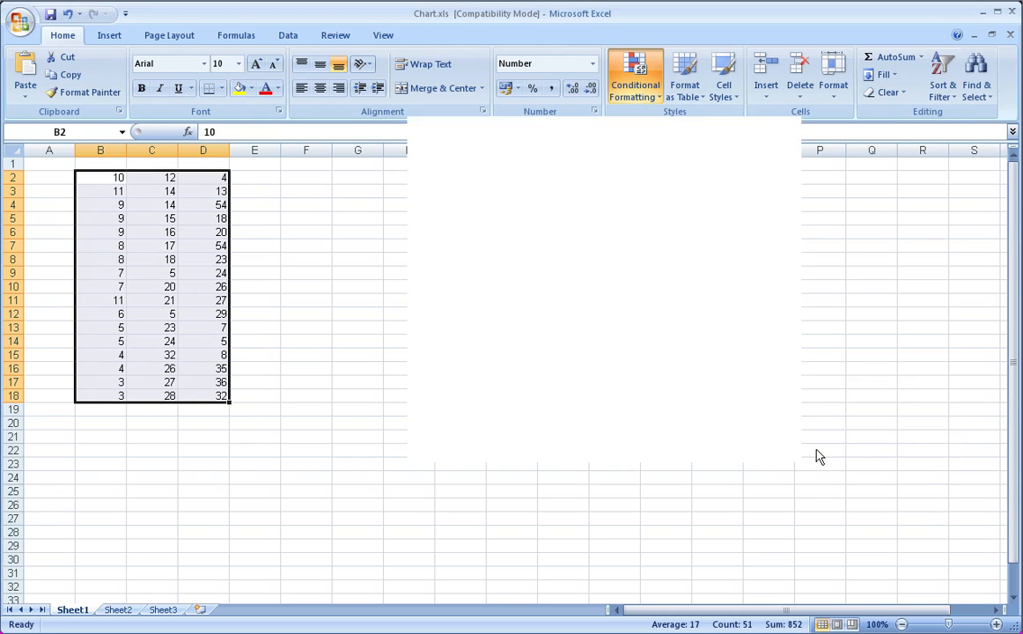
{"action": "left_click_drag", "start_coordinate": [587, 127], "coordinate": [545, 188]}
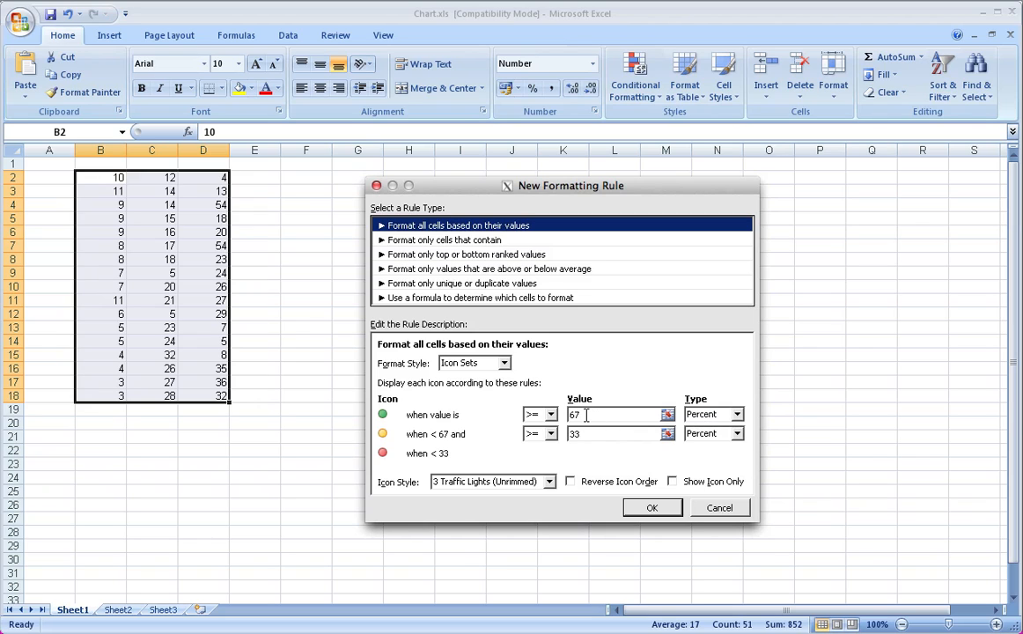
Step: Set the green icon threshold to 50 percent and the yellow one to 30 percent, and apply the 3 Traffic Lights (Unrimmed) rule
{"action": "left_click_drag", "start_coordinate": [585, 414], "coordinate": [565, 415]}
{"action": "type", "text": "50"}
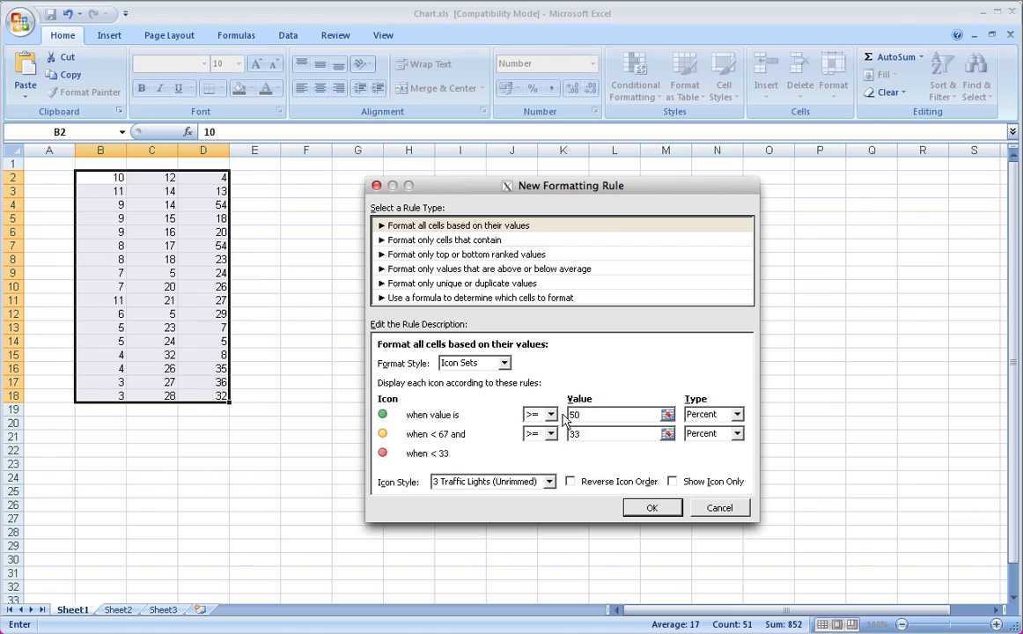
{"action": "left_click", "coordinate": [583, 434]}
{"action": "key", "text": "BackSpace"}
{"action": "type", "text": "0"}
{"action": "left_click", "coordinate": [675, 509]}
{"action": "left_click", "coordinate": [341, 421]}
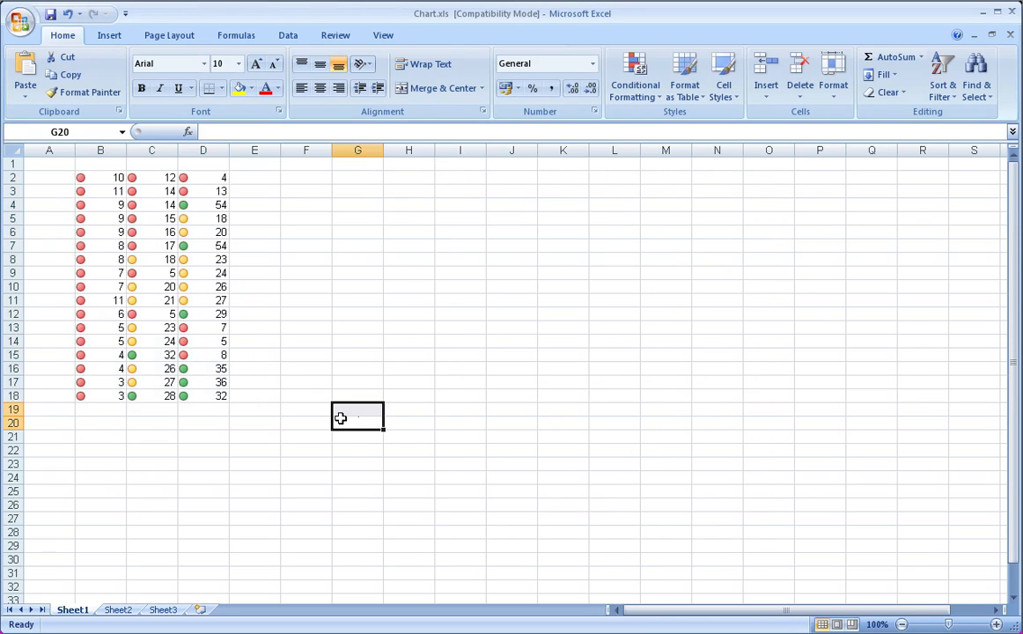
Step: Examine the cells in columns C and D that carry a green traffic light icon
{"action": "left_click", "coordinate": [207, 205]}
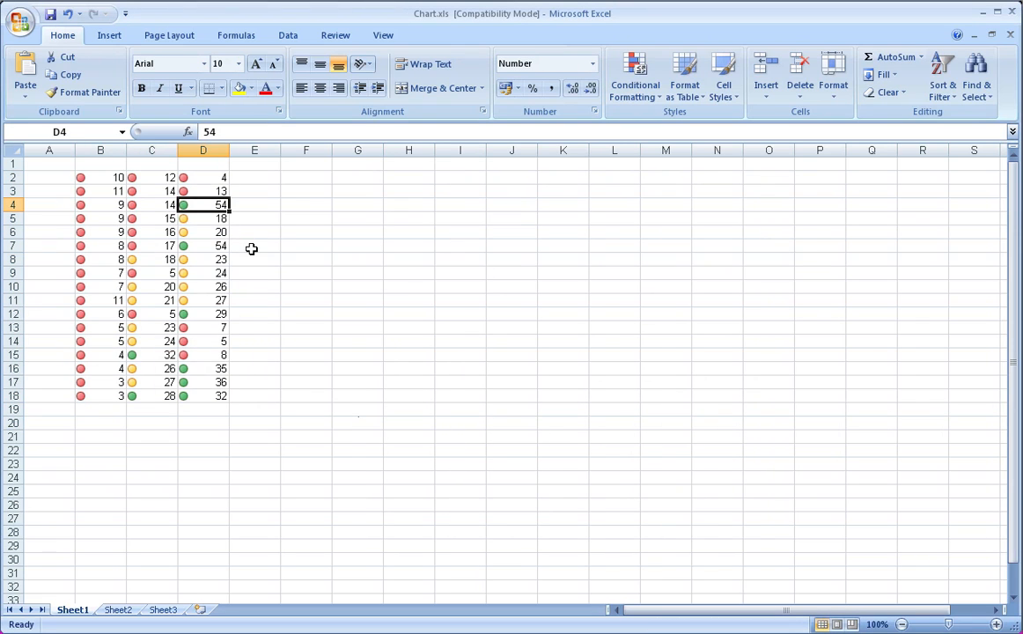
{"action": "left_click", "coordinate": [207, 245]}
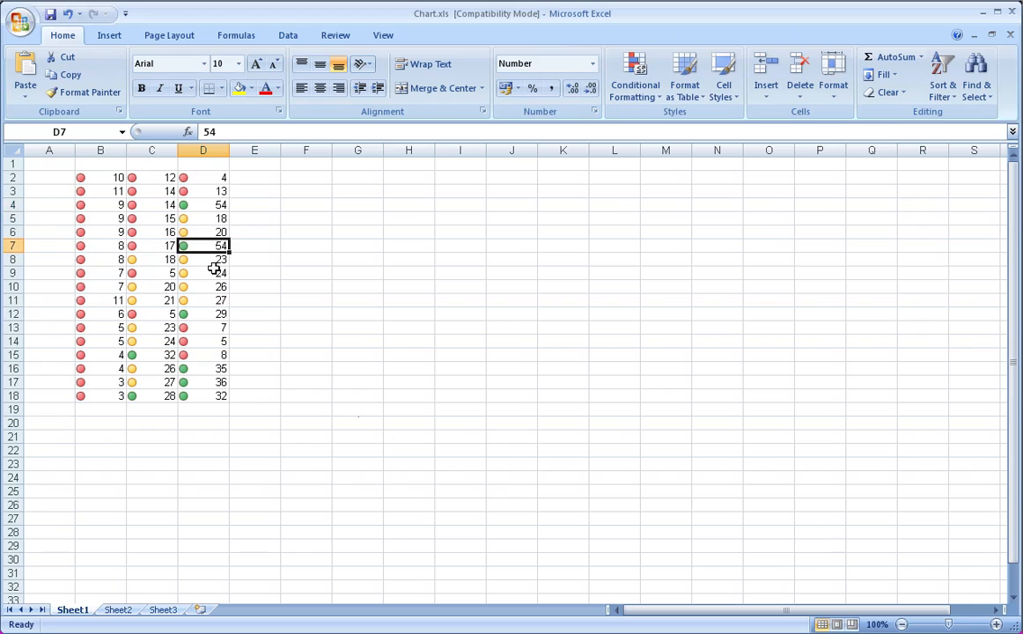
{"action": "left_click", "coordinate": [200, 316]}
{"action": "left_click", "coordinate": [201, 367]}
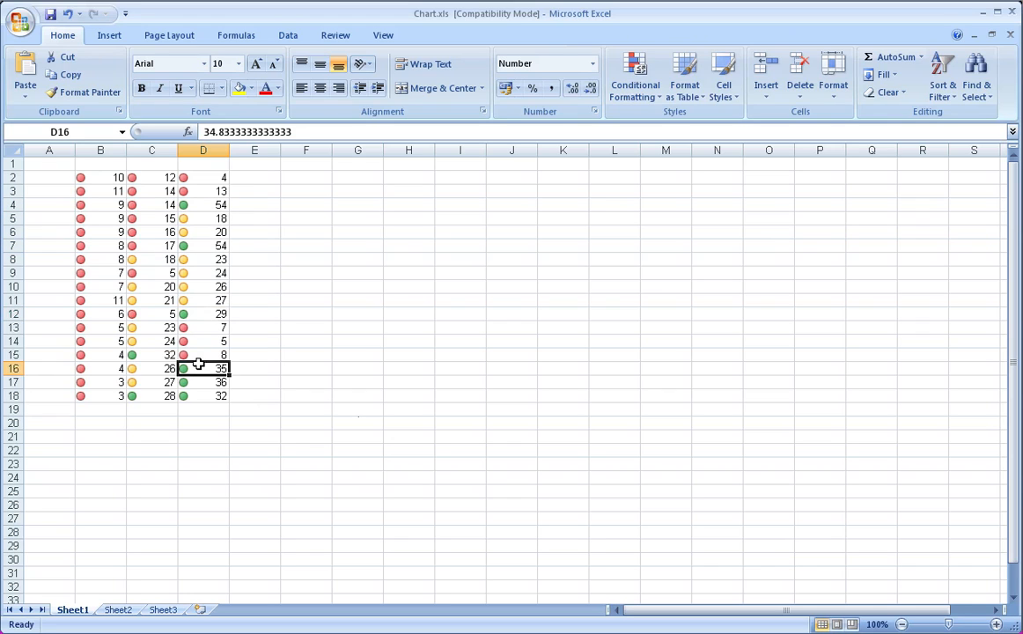
{"action": "left_click", "coordinate": [200, 396]}
{"action": "left_click", "coordinate": [143, 393]}
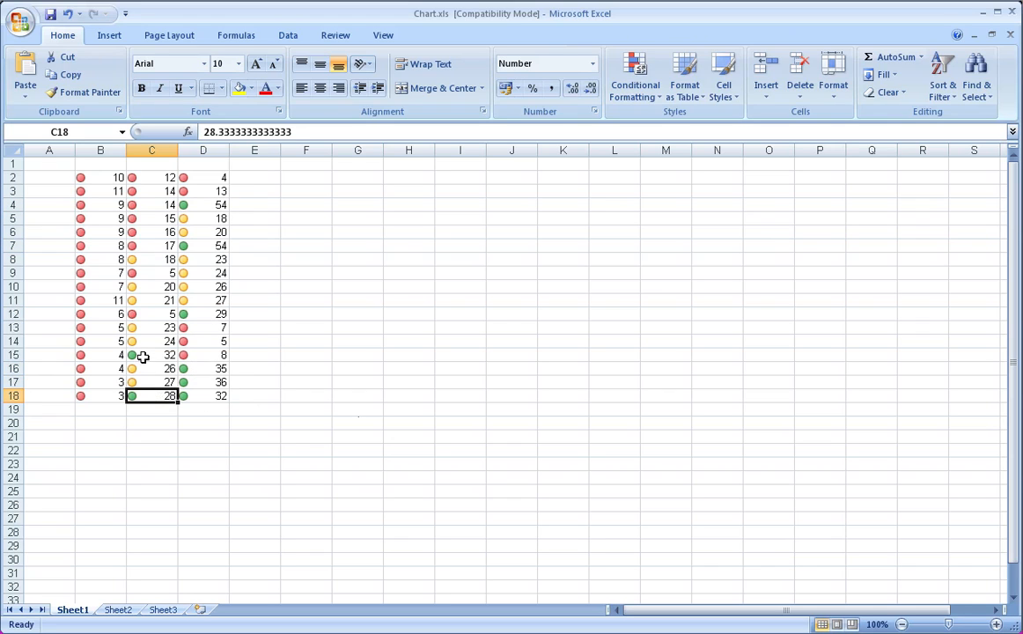
{"action": "left_click", "coordinate": [142, 356]}
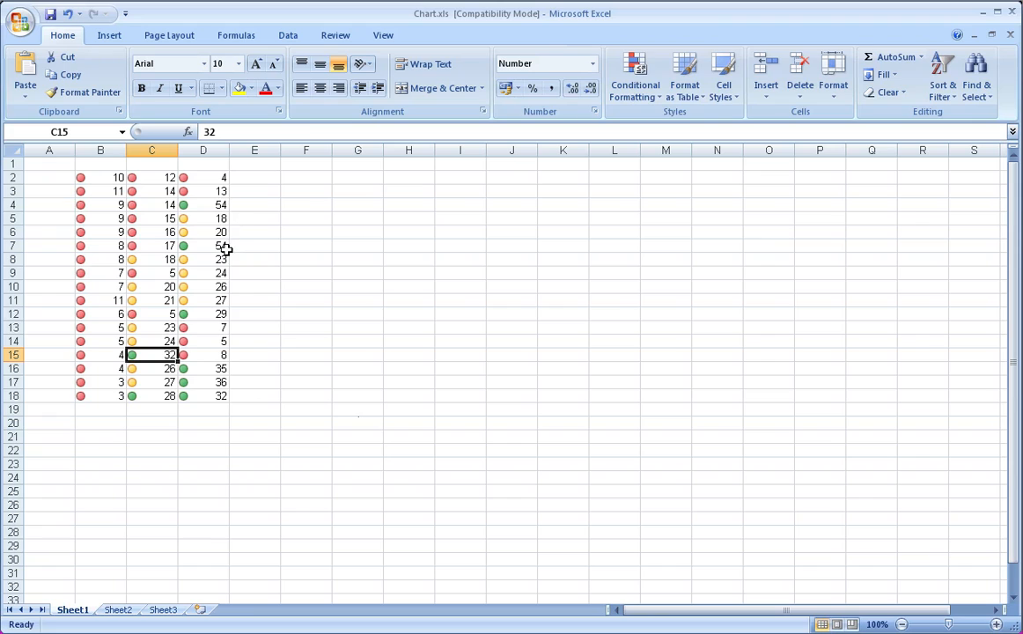
{"action": "left_click", "coordinate": [204, 203]}
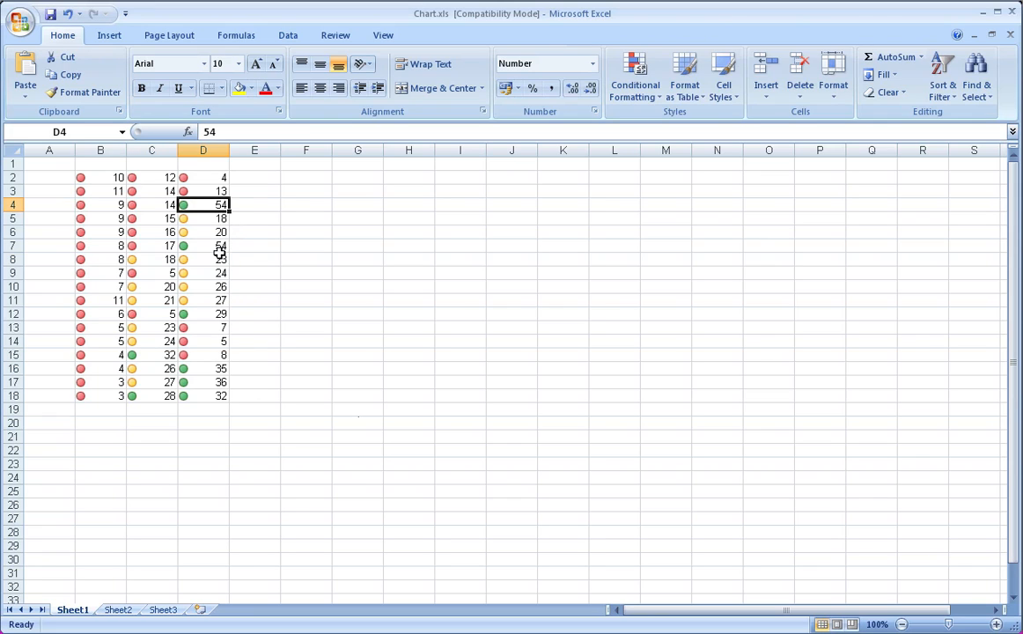
{"action": "left_click", "coordinate": [202, 244]}
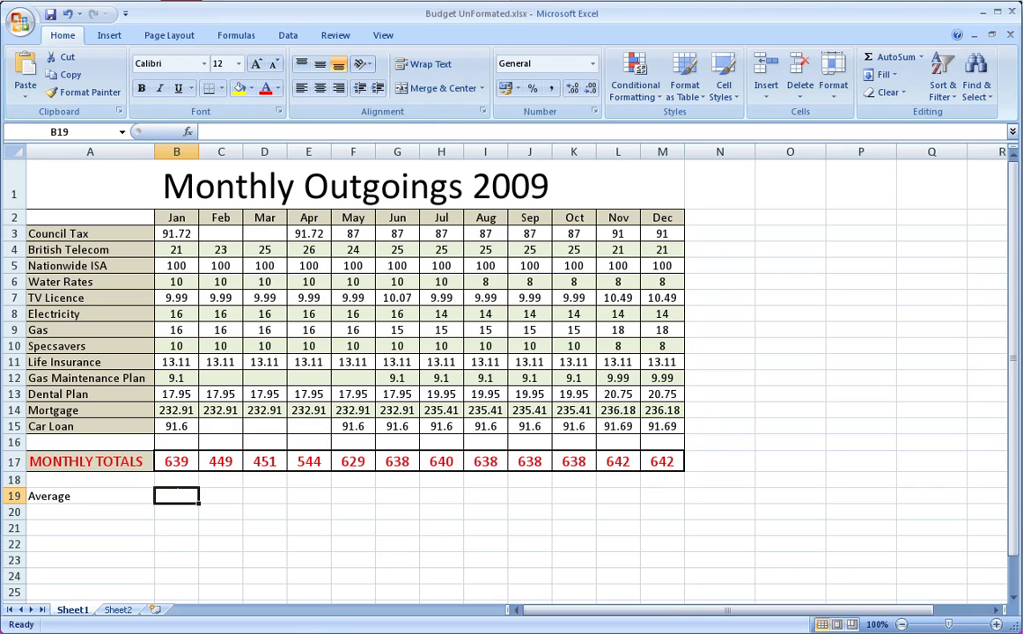
Step: Check the formula behind the January monthly total in the Budget UnFormated workbook
{"action": "key", "text": "Up"}
{"action": "key", "text": "Up"}
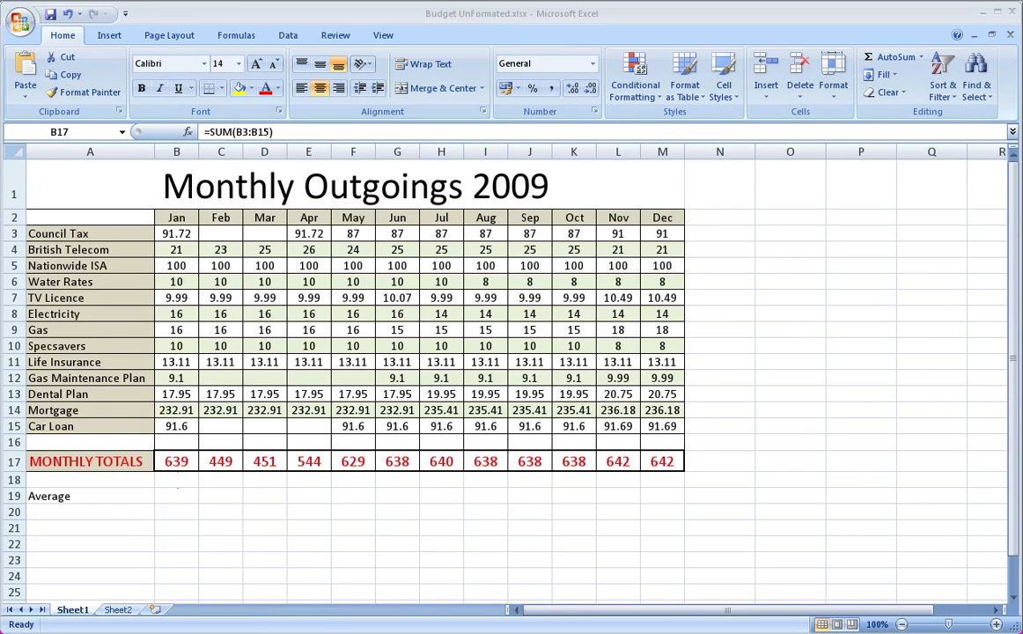
{"action": "left_click", "coordinate": [180, 18]}
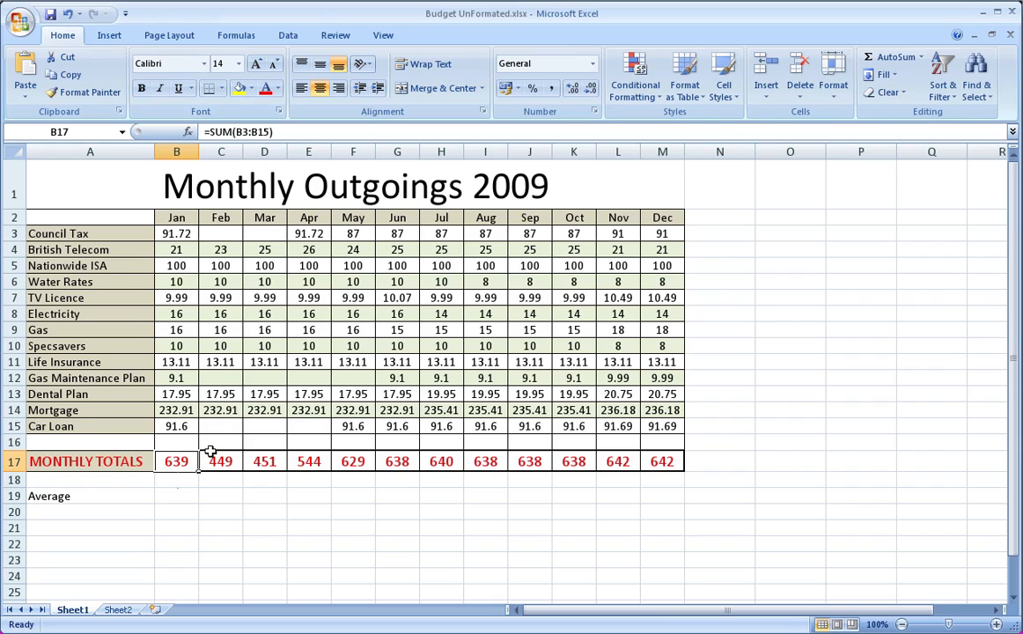
{"action": "left_click", "coordinate": [188, 497]}
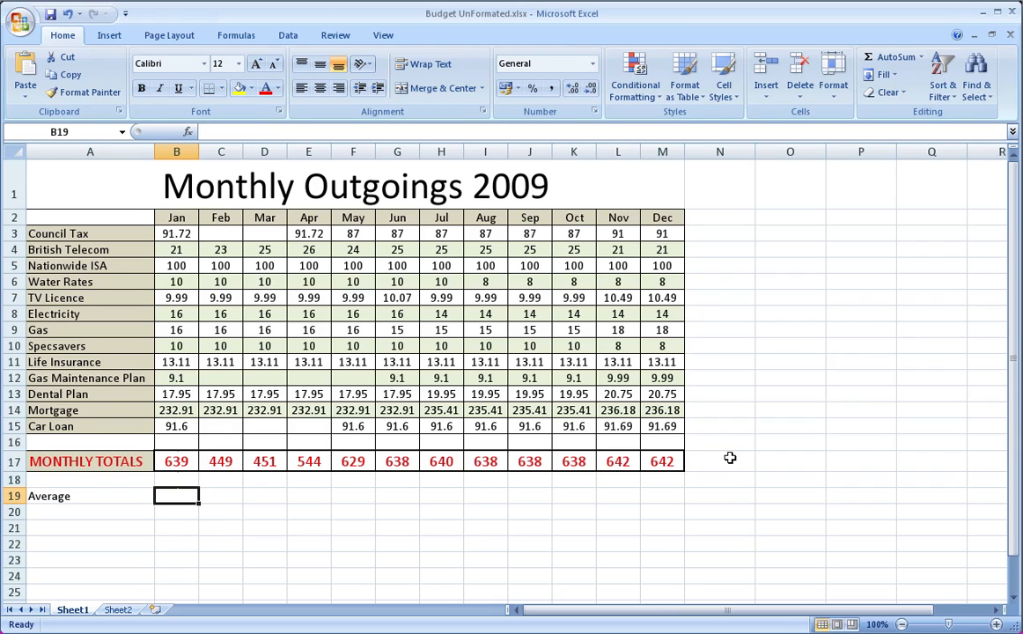
Step: Enter the label "Yearly Total" in cell O17
{"action": "left_click", "coordinate": [771, 458]}
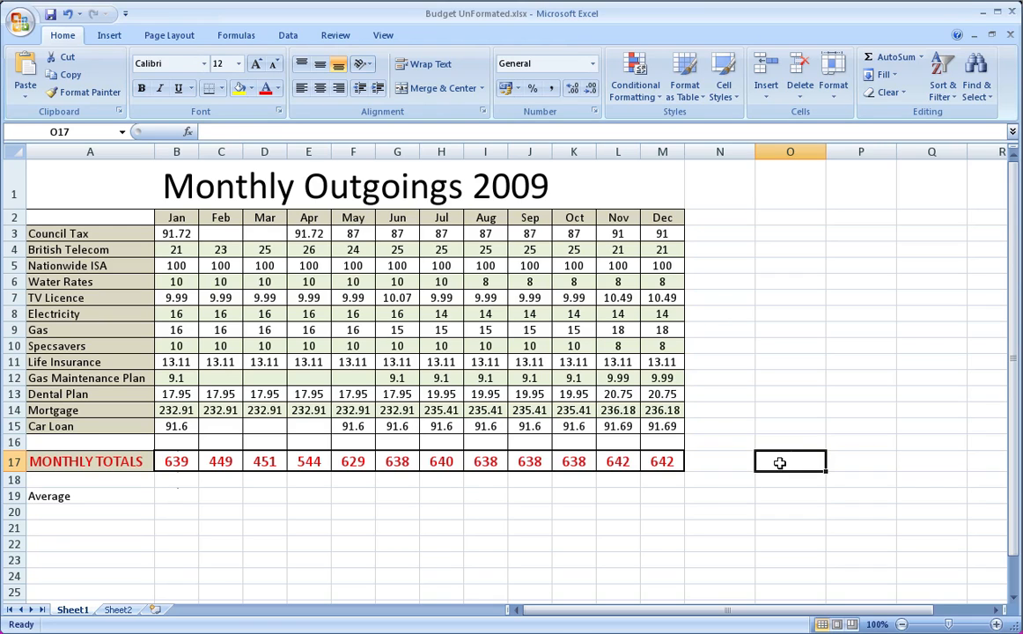
{"action": "type", "text": "Yearly"}
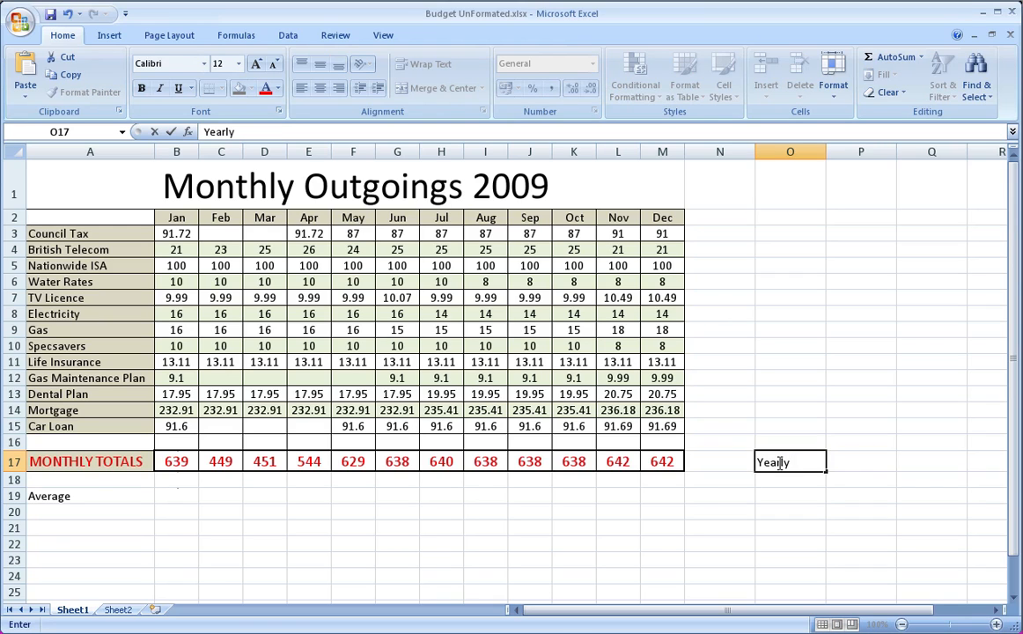
{"action": "type", "text": " Total"}
{"action": "key", "text": "Return"}
Step: Sum the monthly totals in N17 with the formula =sum(b17:m17)
{"action": "key", "text": "Up"}
{"action": "key", "text": "Left"}
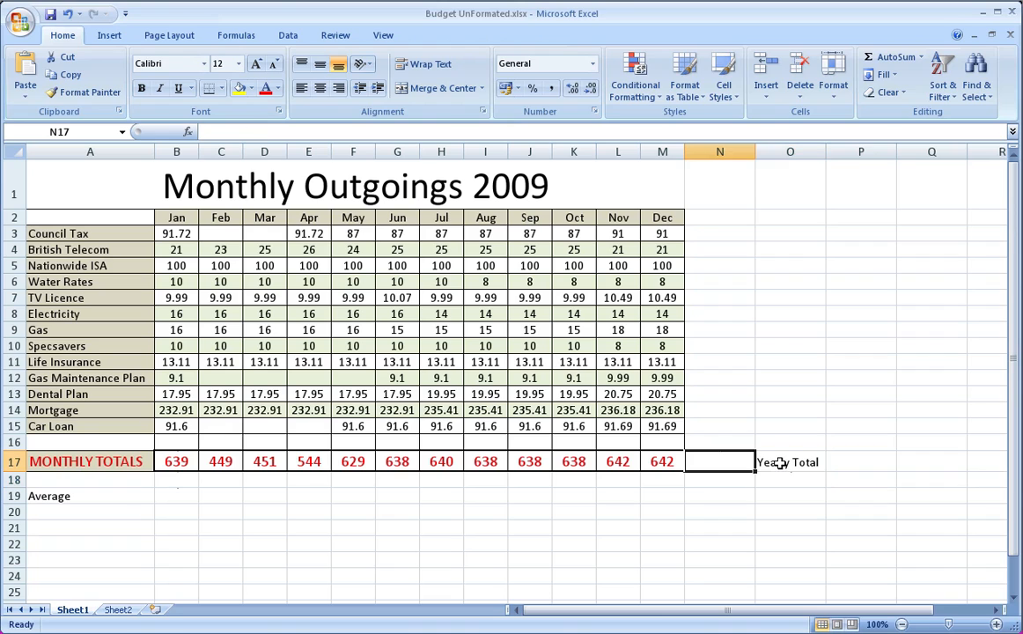
{"action": "type", "text": "="}
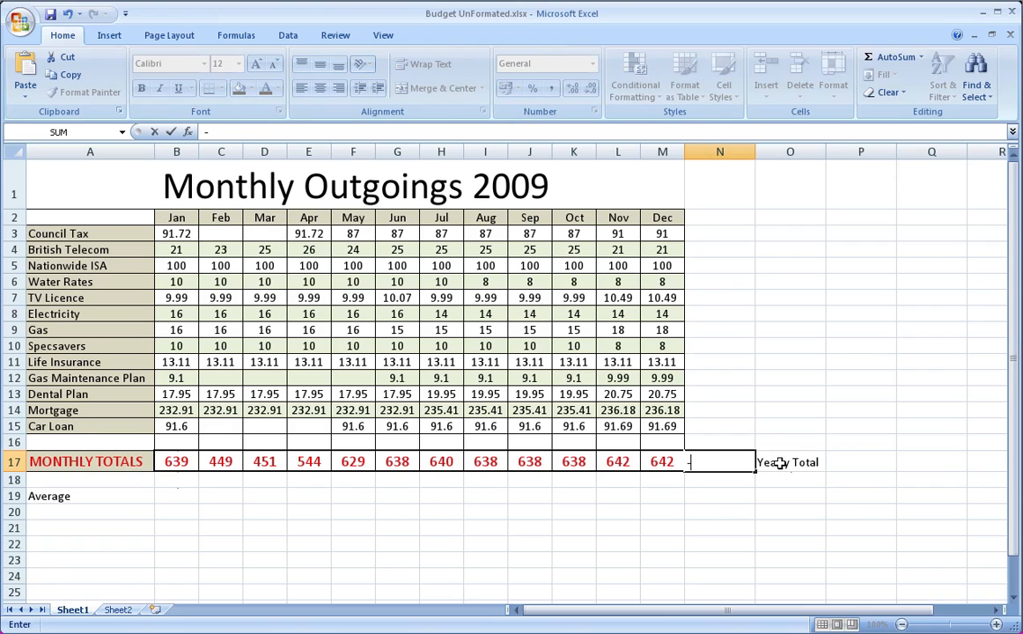
{"action": "type", "text": "s"}
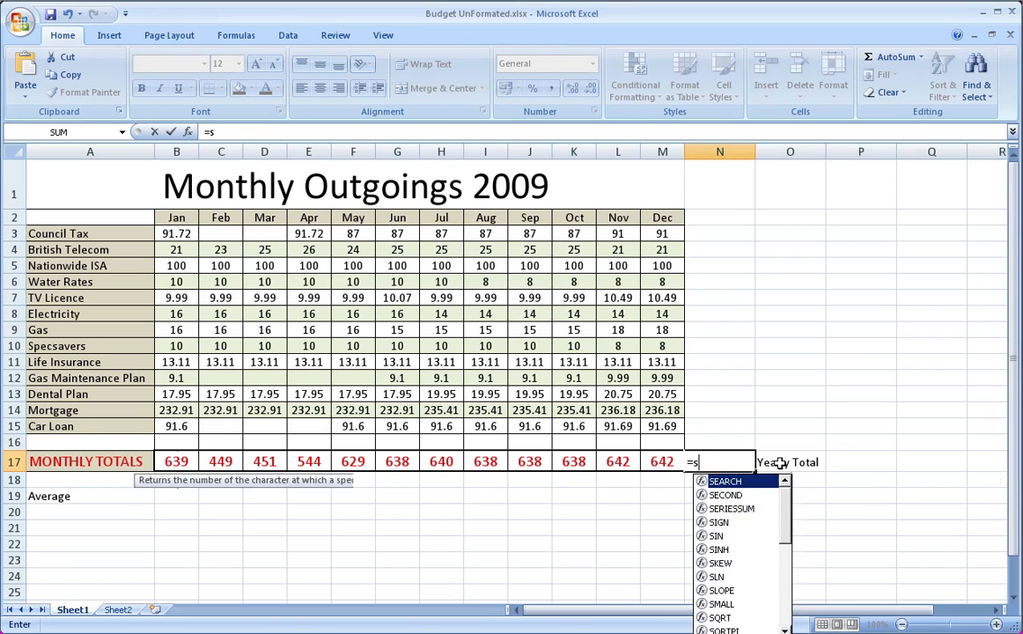
{"action": "type", "text": "um("}
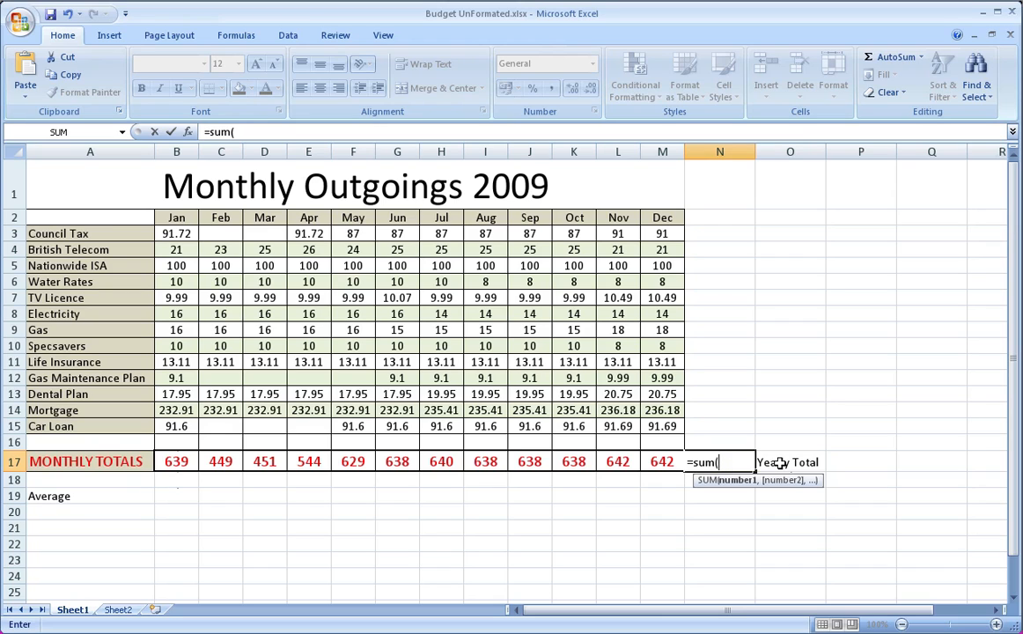
{"action": "type", "text": "b17"}
{"action": "type", "text": ":m17"}
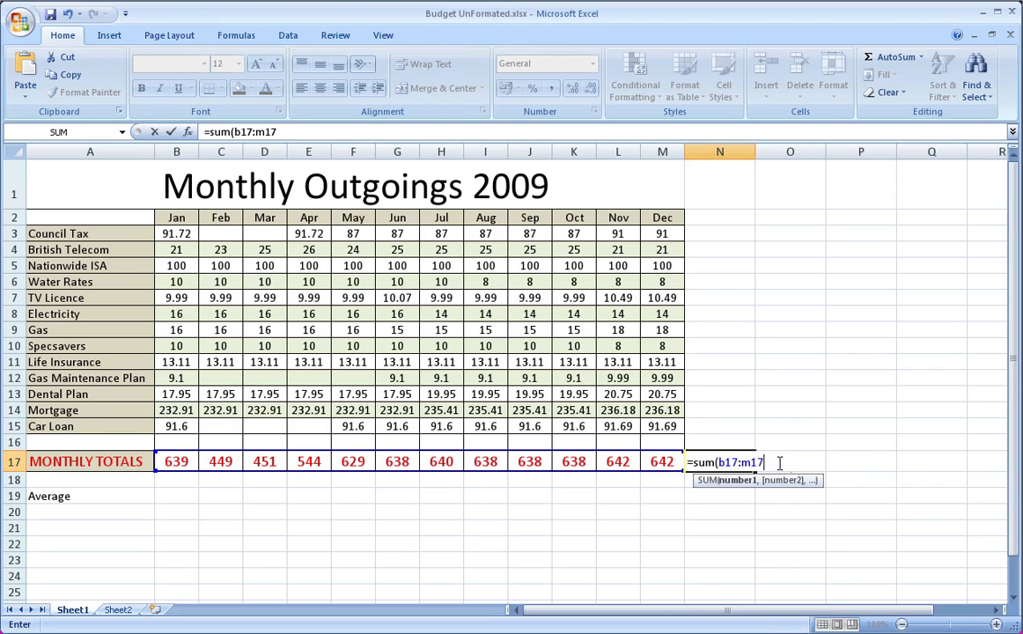
{"action": "type", "text": ")"}
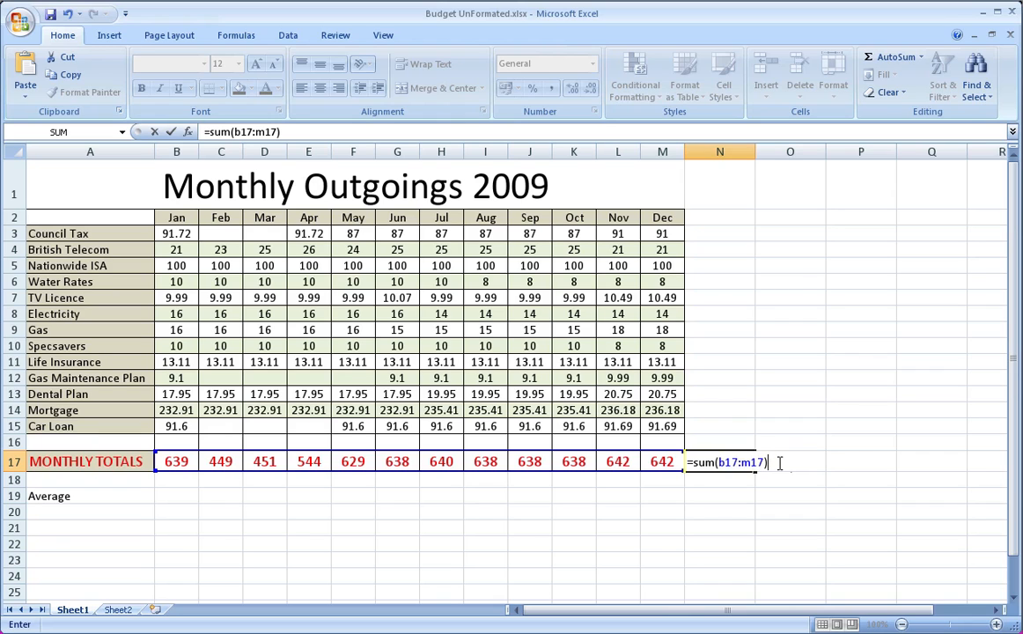
{"action": "key", "text": "Return"}
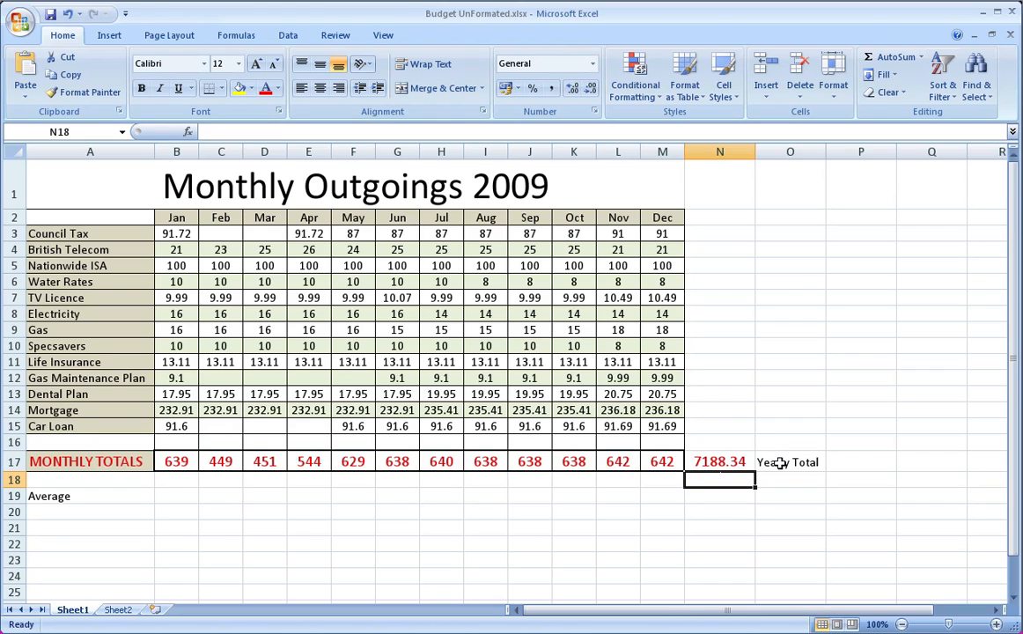
{"action": "key", "text": "Up"}
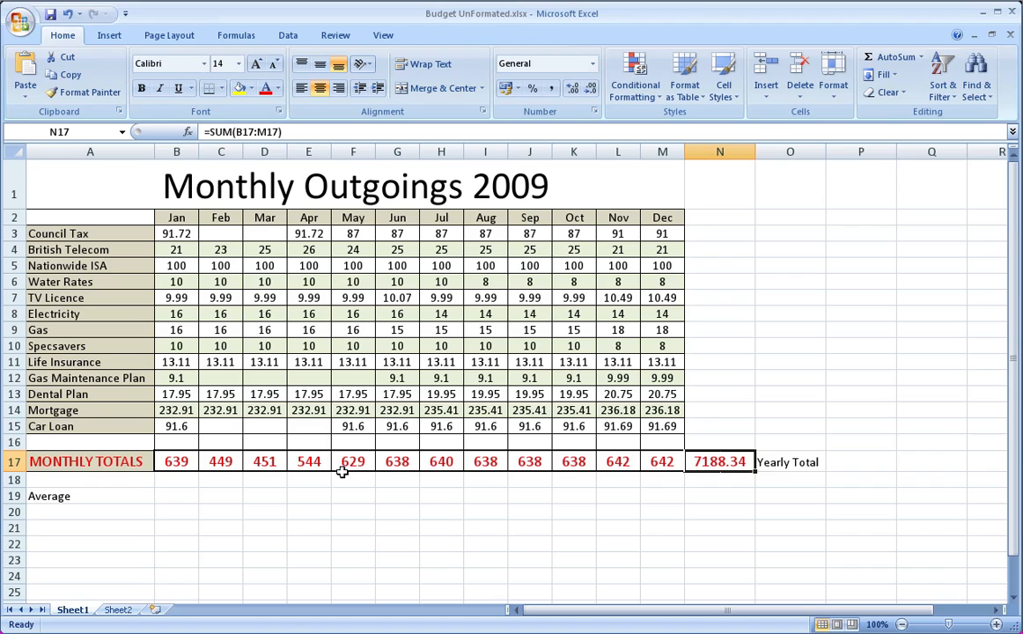
Step: Examine the monthly totals in row 17 cell by cell, from January to December and back
{"action": "left_click", "coordinate": [166, 498]}
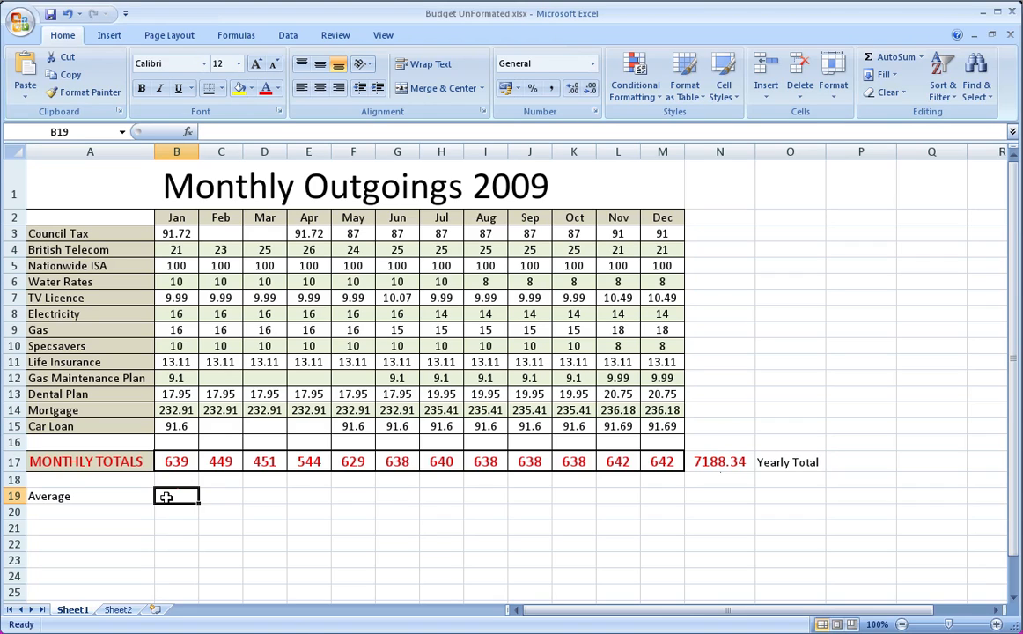
{"action": "key", "text": "Up"}
{"action": "key", "text": "Up"}
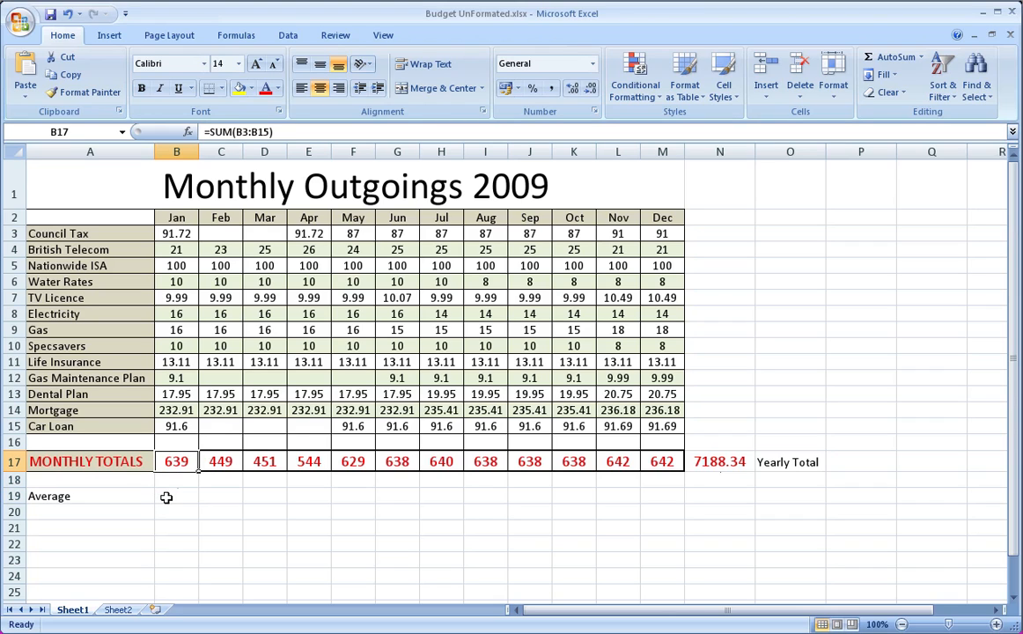
{"action": "key", "text": "Right"}
{"action": "key", "text": "Right"}
{"action": "key", "text": "Right"}
{"action": "key", "text": "Right"}
{"action": "key", "text": "Right"}
{"action": "key", "text": "Right"}
{"action": "key", "text": "Right"}
{"action": "key", "text": "Right"}
{"action": "key", "text": "Right"}
{"action": "key", "text": "Right"}
{"action": "key", "text": "Right"}
{"action": "key", "text": "Left"}
{"action": "key", "text": "Left"}
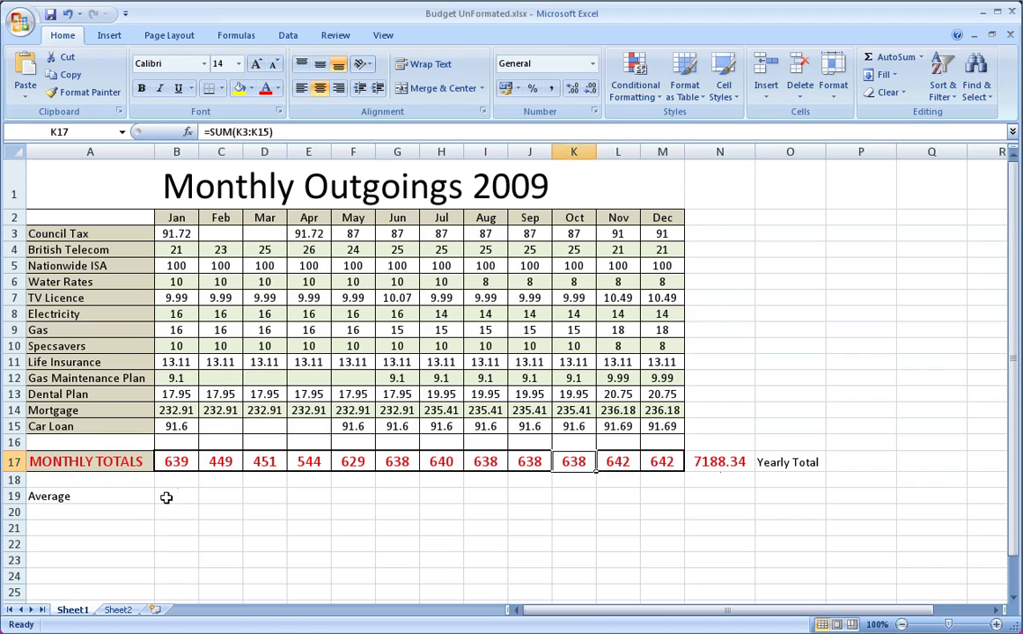
{"action": "key", "text": "Left"}
{"action": "key", "text": "Left"}
{"action": "key", "text": "Left"}
{"action": "key", "text": "Left"}
{"action": "key", "text": "Left"}
{"action": "key", "text": "Left"}
{"action": "key", "text": "Left"}
{"action": "key", "text": "Left"}
{"action": "key", "text": "Left"}
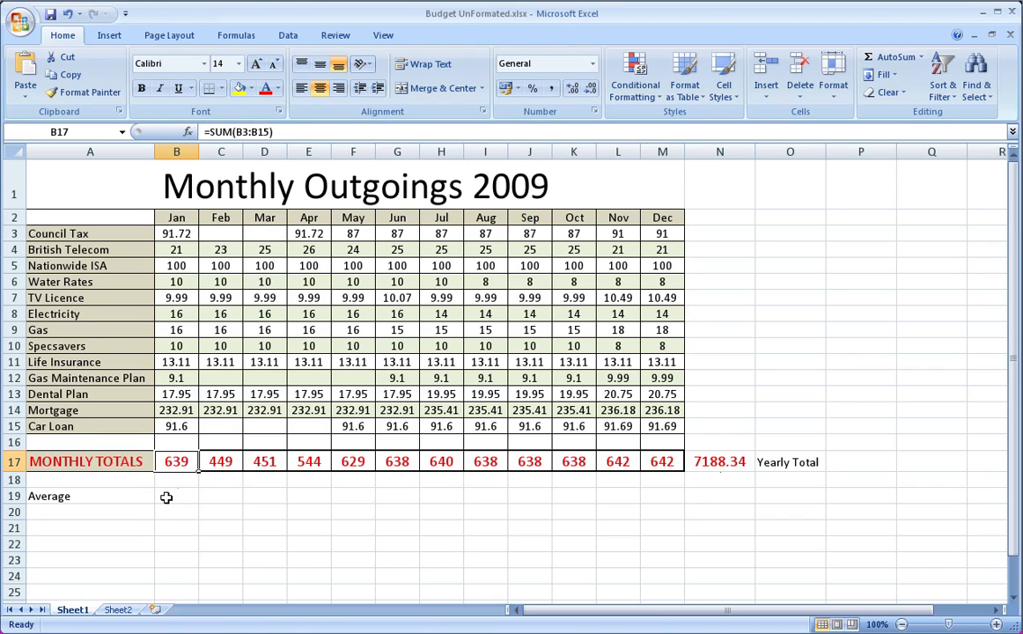
Step: Calculate the average of the monthly totals in cell B19 with the formula =average(B17:M17)
{"action": "left_click", "coordinate": [166, 497]}
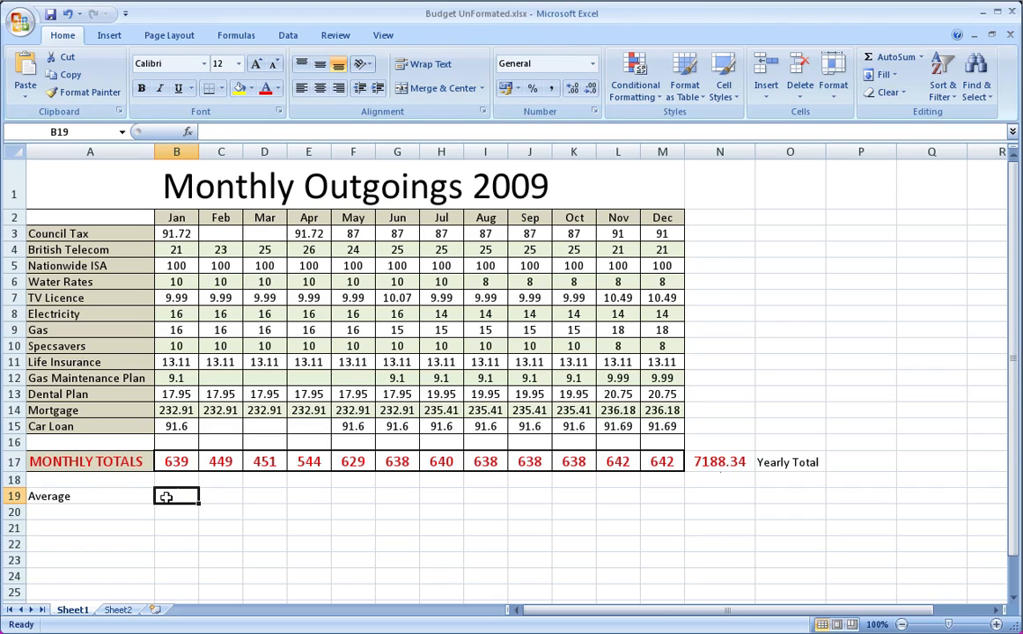
{"action": "type", "text": "=aver"}
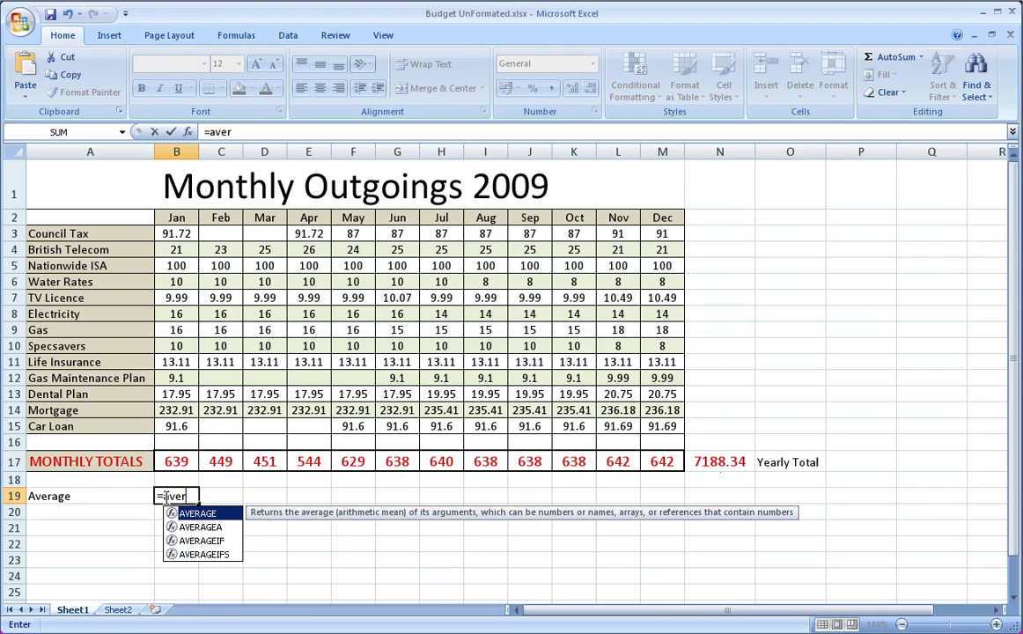
{"action": "type", "text": "age("}
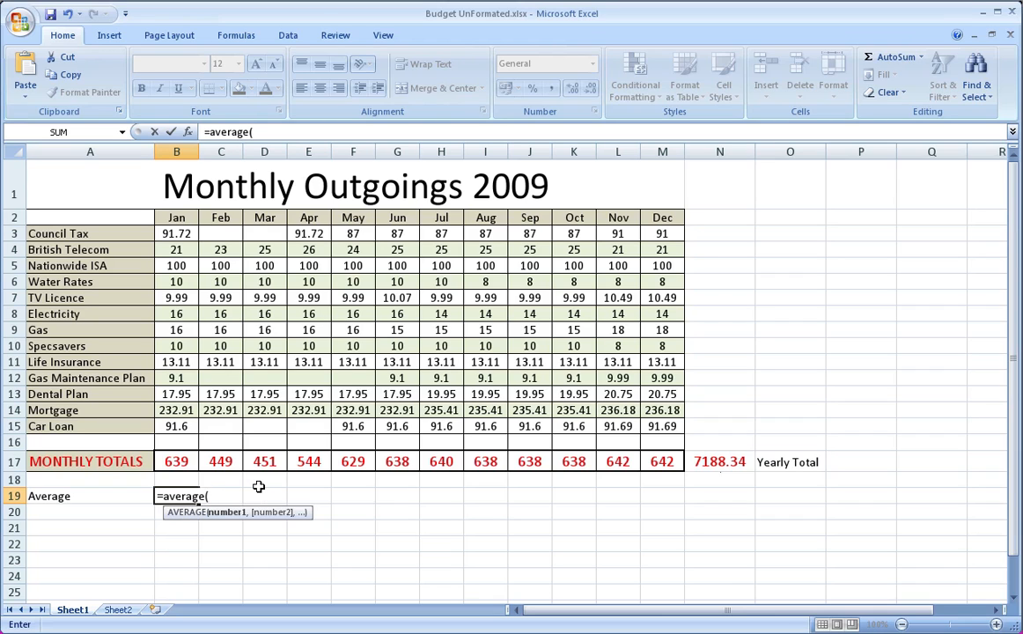
{"action": "left_click", "coordinate": [166, 462]}
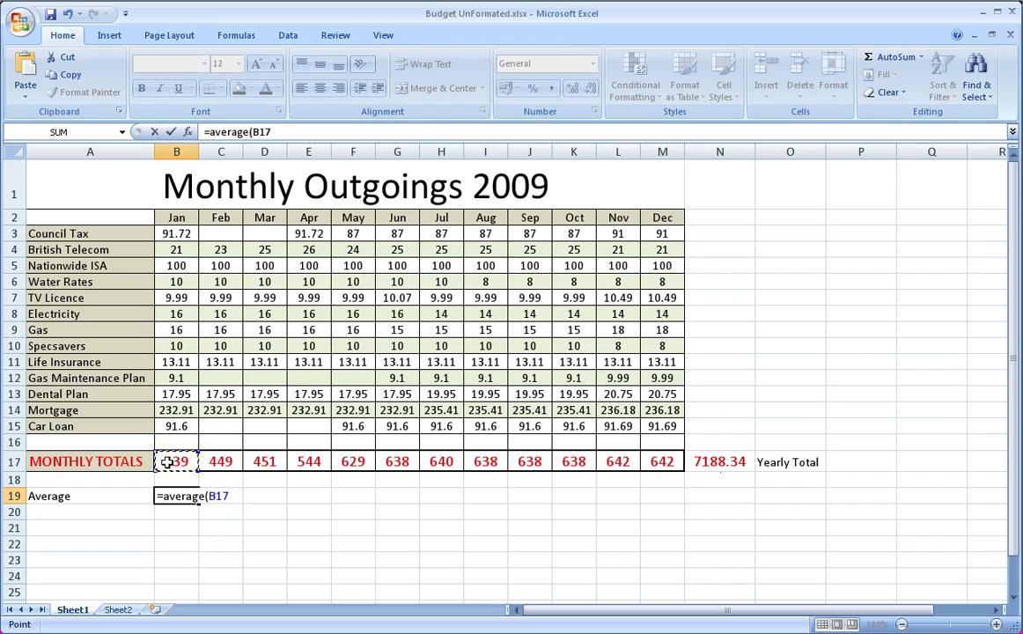
{"action": "left_click_drag", "start_coordinate": [166, 462], "coordinate": [641, 462]}
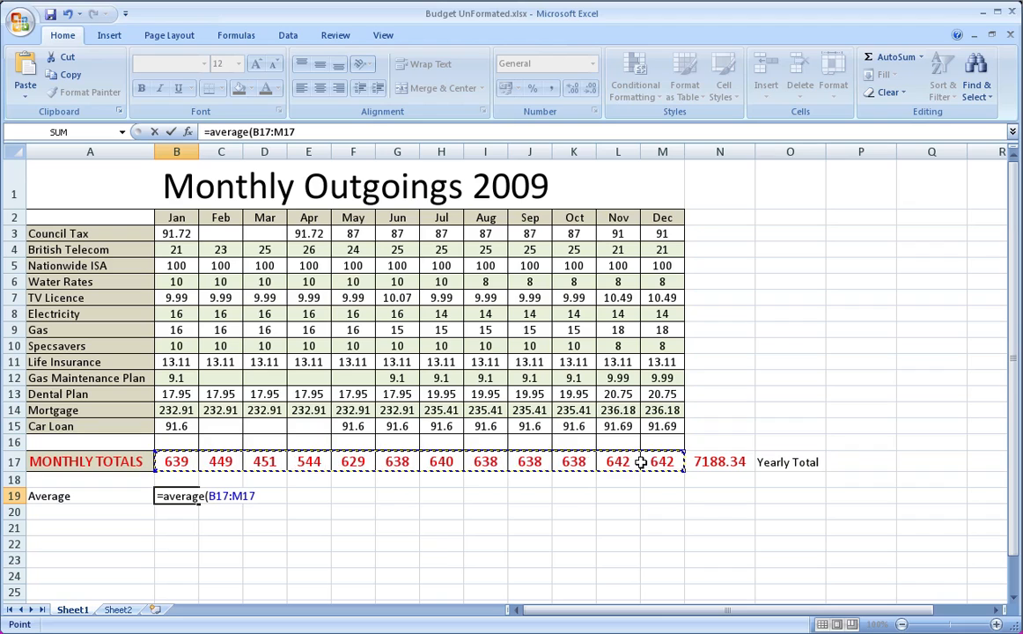
{"action": "type", "text": ")"}
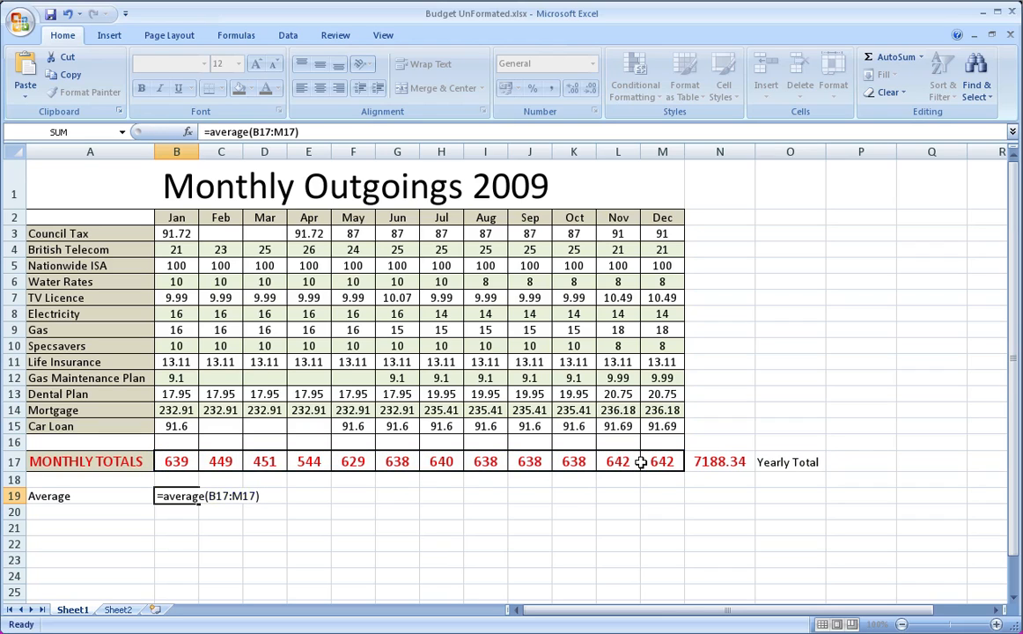
{"action": "key", "text": "Return"}
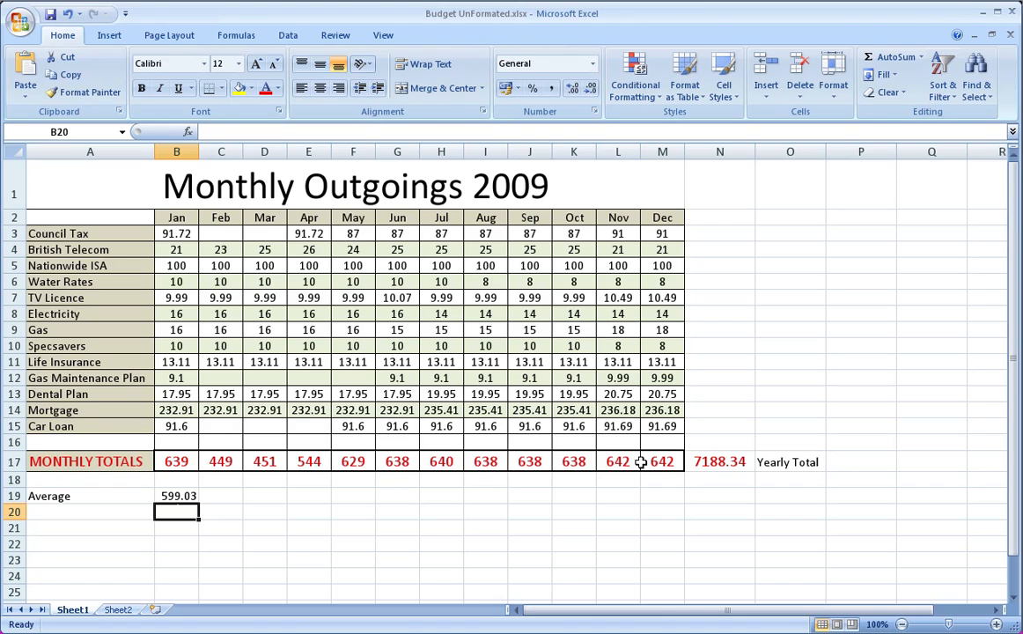
Step: Enter the label "Best Month" in cell A20, beneath the Average label
{"action": "key", "text": "Left"}
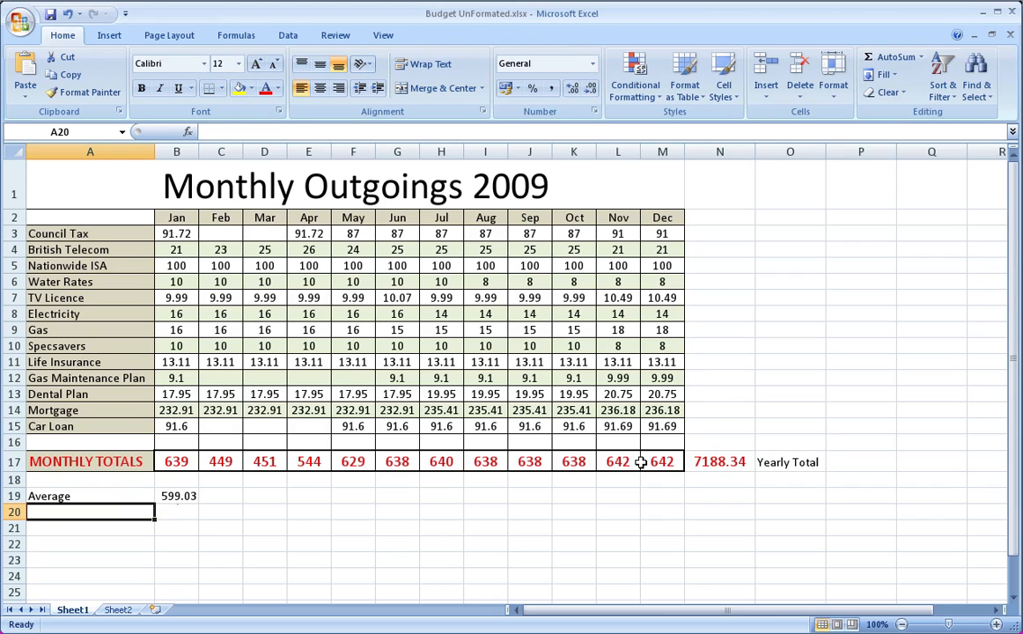
{"action": "type", "text": "Best MOnth"}
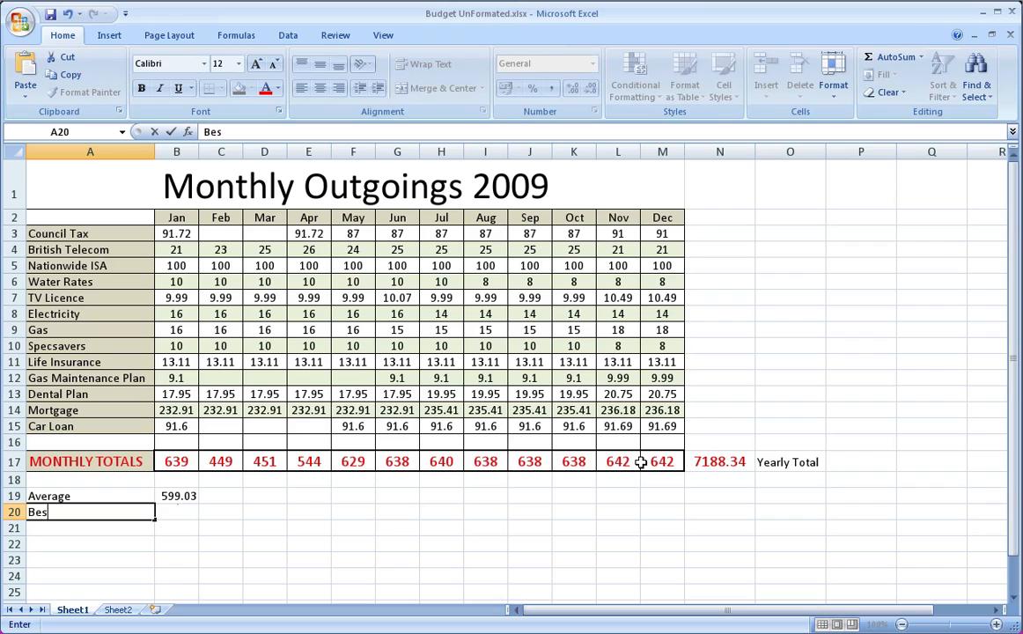
{"action": "key", "text": "BackSpace"}
{"action": "key", "text": "BackSpace"}
{"action": "key", "text": "BackSpace"}
{"action": "key", "text": "BackSpace"}
{"action": "type", "text": "onth"}
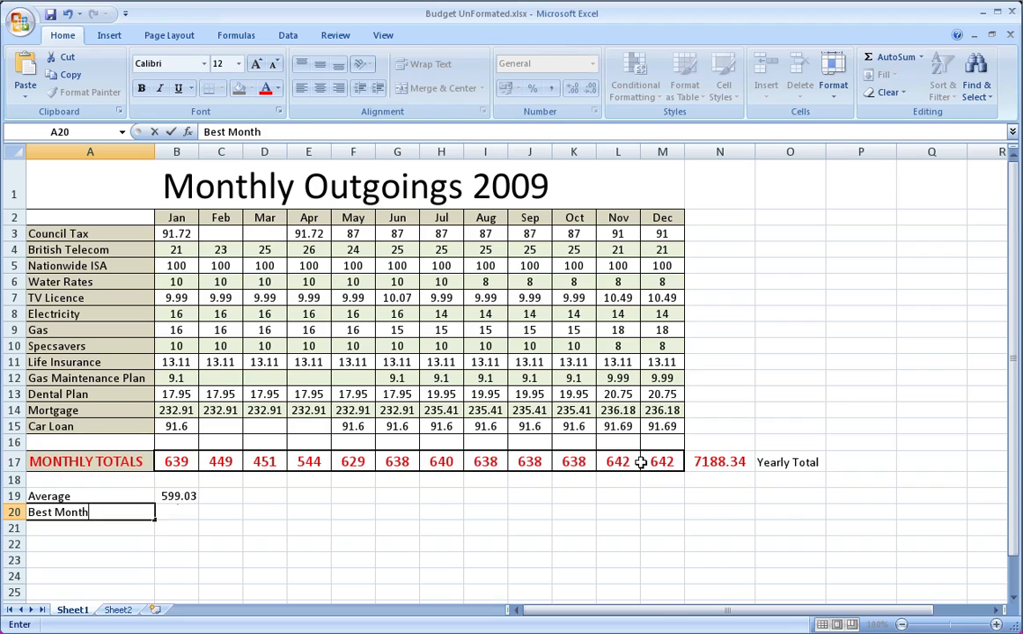
{"action": "key", "text": "Return"}
Step: Find the lowest monthly total in cell B20 with the formula =min(b17:m17)
{"action": "key", "text": "Up"}
{"action": "key", "text": "Right"}
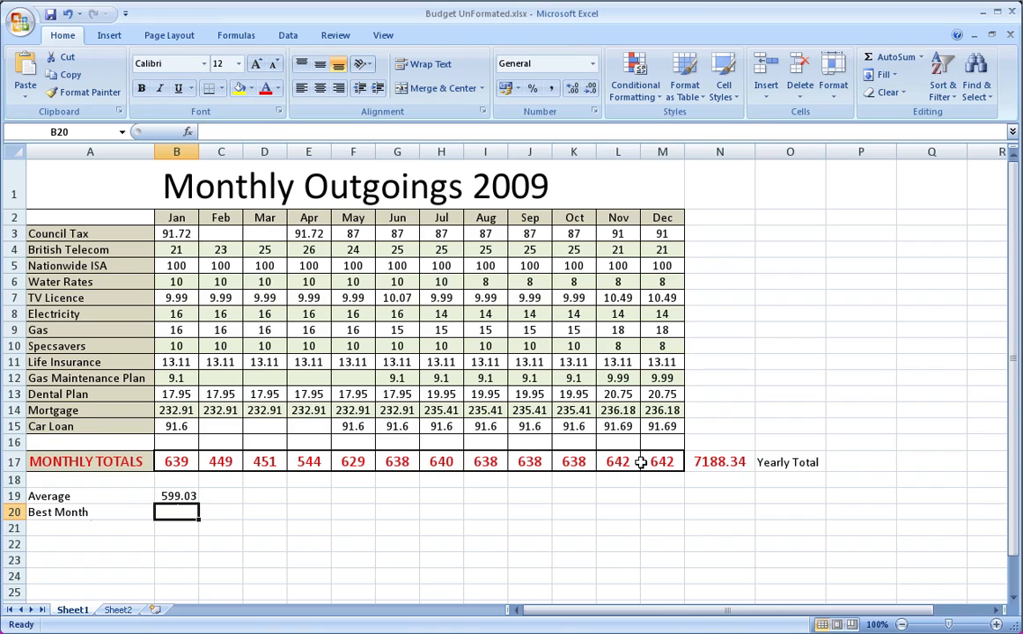
{"action": "type", "text": "=min"}
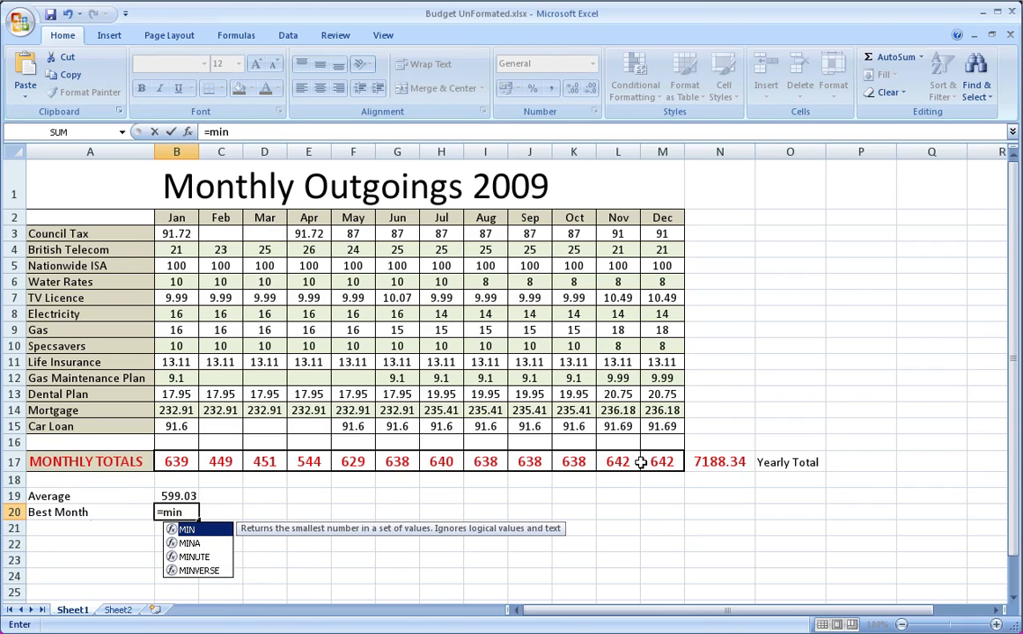
{"action": "type", "text": "("}
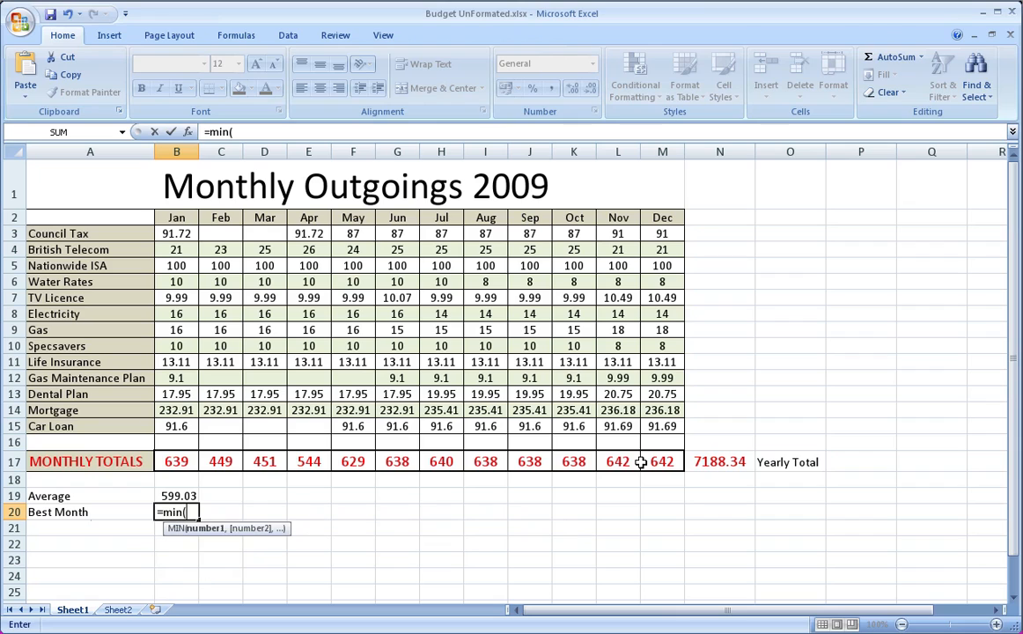
{"action": "type", "text": "b"}
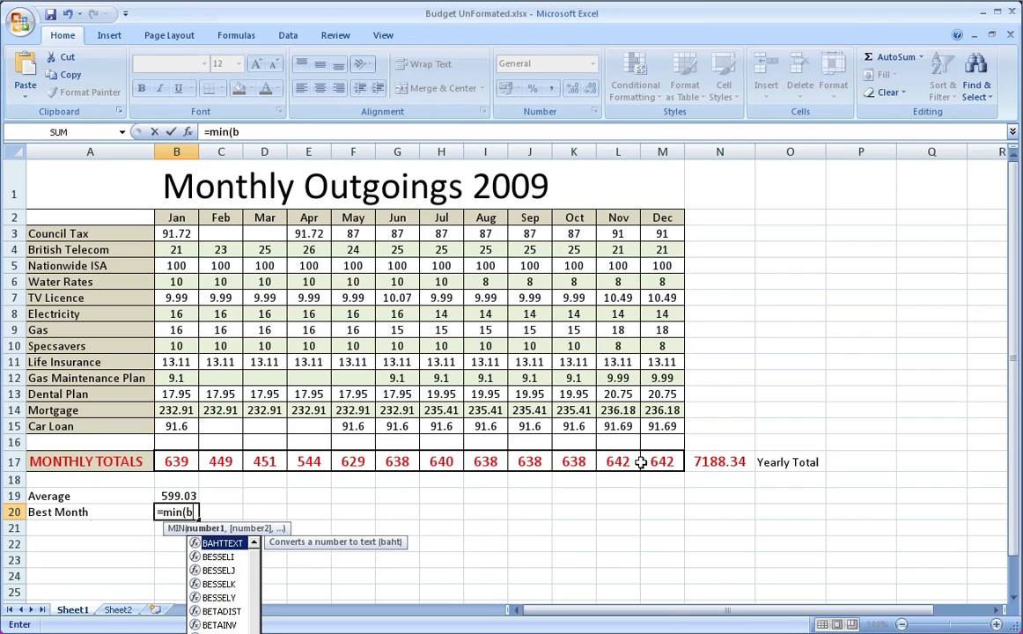
{"action": "type", "text": "17:"}
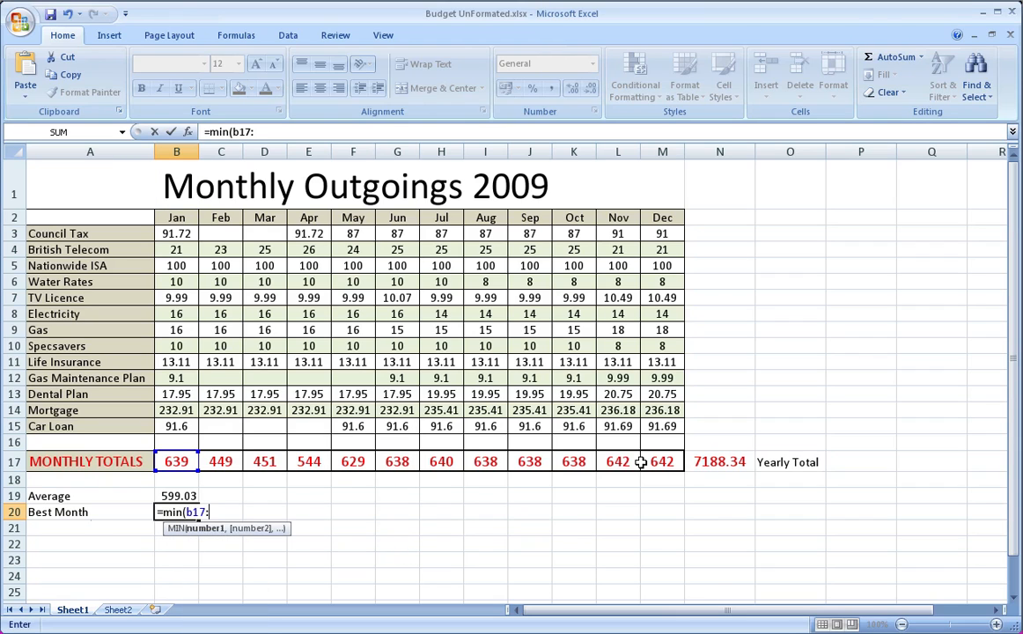
{"action": "type", "text": "m17"}
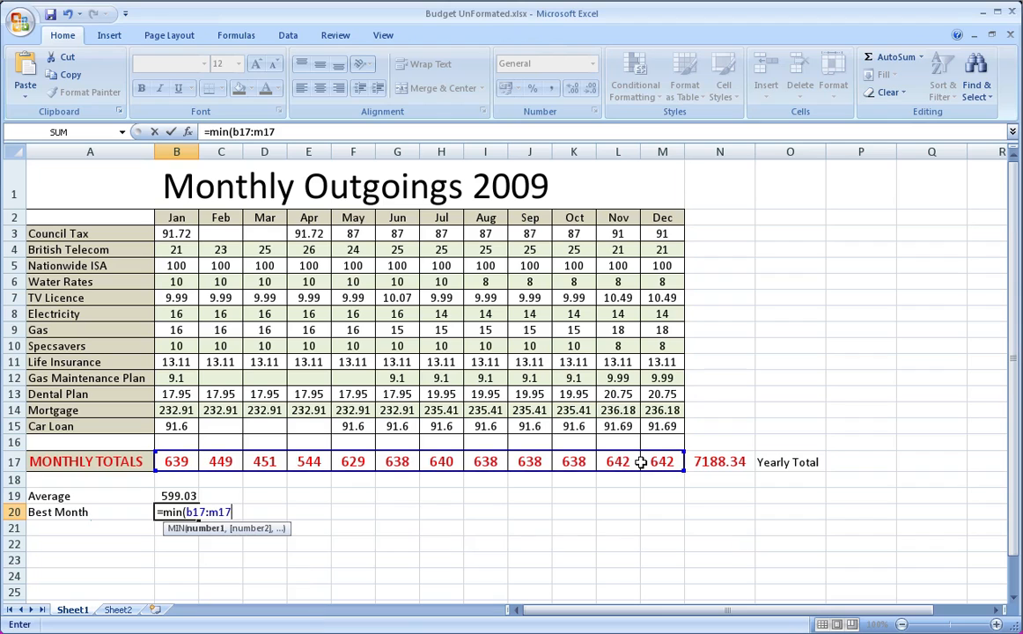
{"action": "type", "text": ")"}
{"action": "key", "text": "Return"}
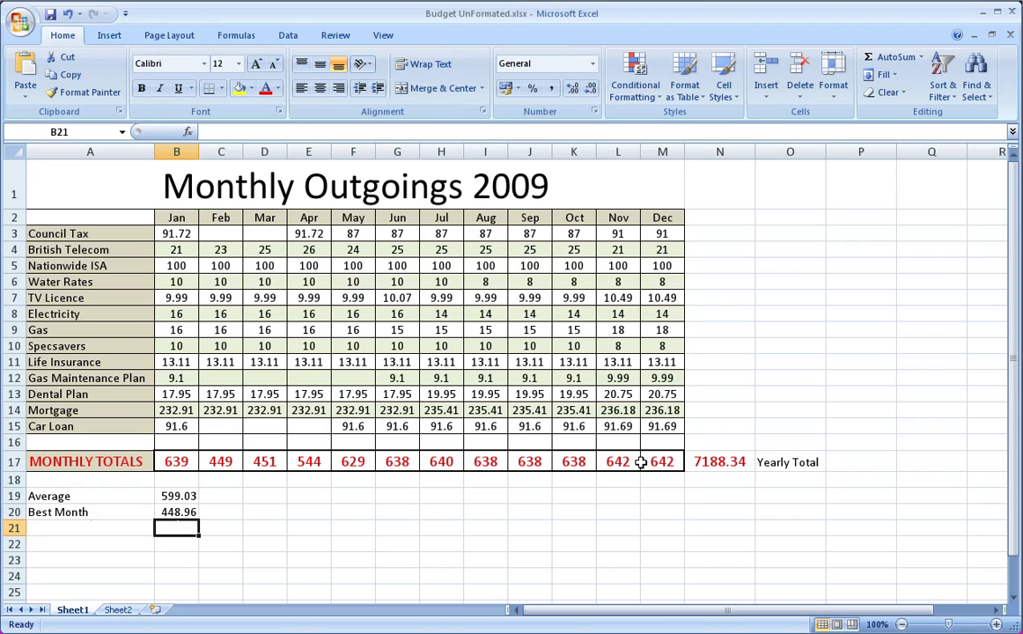
Step: Compare the monthly totals across row 17, from January to December and back, against the Best Month value
{"action": "key", "text": "Up"}
{"action": "key", "text": "Up"}
{"action": "key", "text": "Up"}
{"action": "key", "text": "Up"}
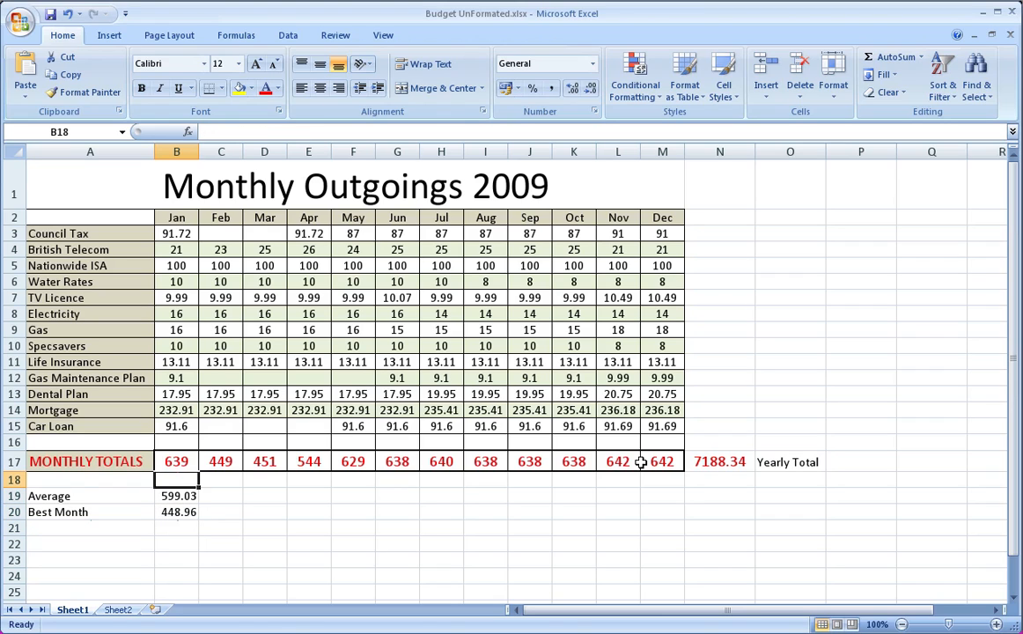
{"action": "key", "text": "Right"}
{"action": "key", "text": "Right"}
{"action": "key", "text": "Right"}
{"action": "key", "text": "Right"}
{"action": "key", "text": "Right"}
{"action": "key", "text": "Right"}
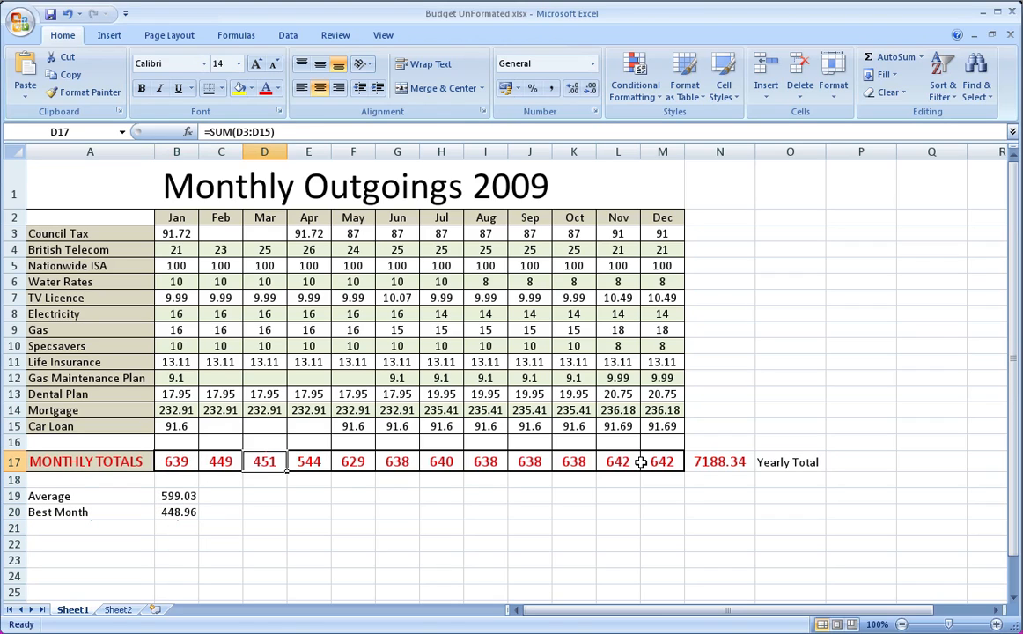
{"action": "key", "text": "Right"}
{"action": "key", "text": "Right"}
{"action": "key", "text": "Right"}
{"action": "key", "text": "Right"}
{"action": "key", "text": "Right"}
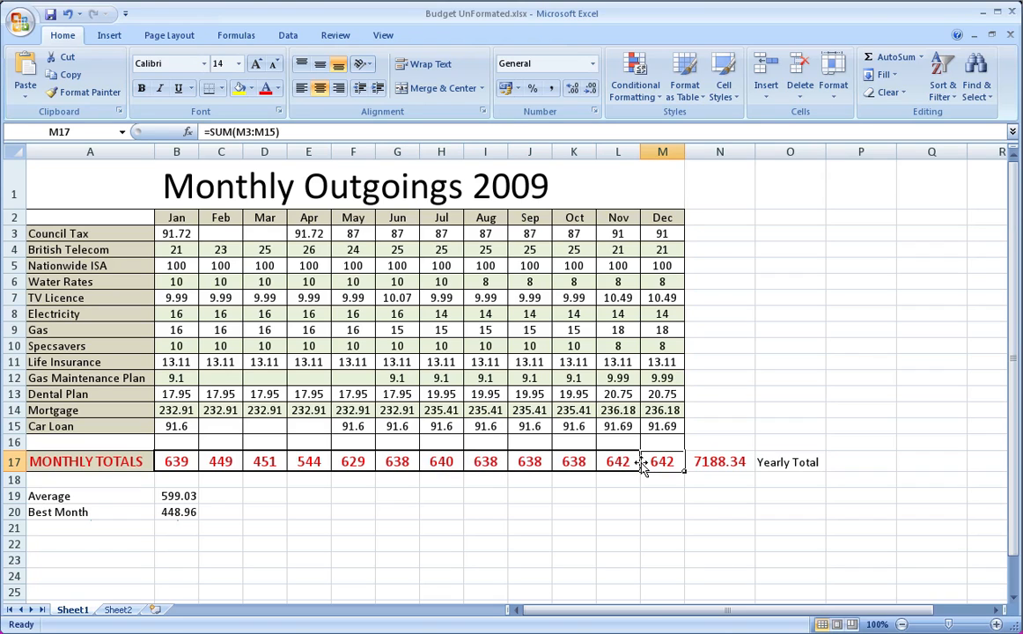
{"action": "key", "text": "Left"}
{"action": "key", "text": "Left"}
{"action": "key", "text": "Left"}
{"action": "key", "text": "Left"}
{"action": "key", "text": "Left"}
{"action": "key", "text": "Left"}
{"action": "key", "text": "Left"}
{"action": "key", "text": "Left"}
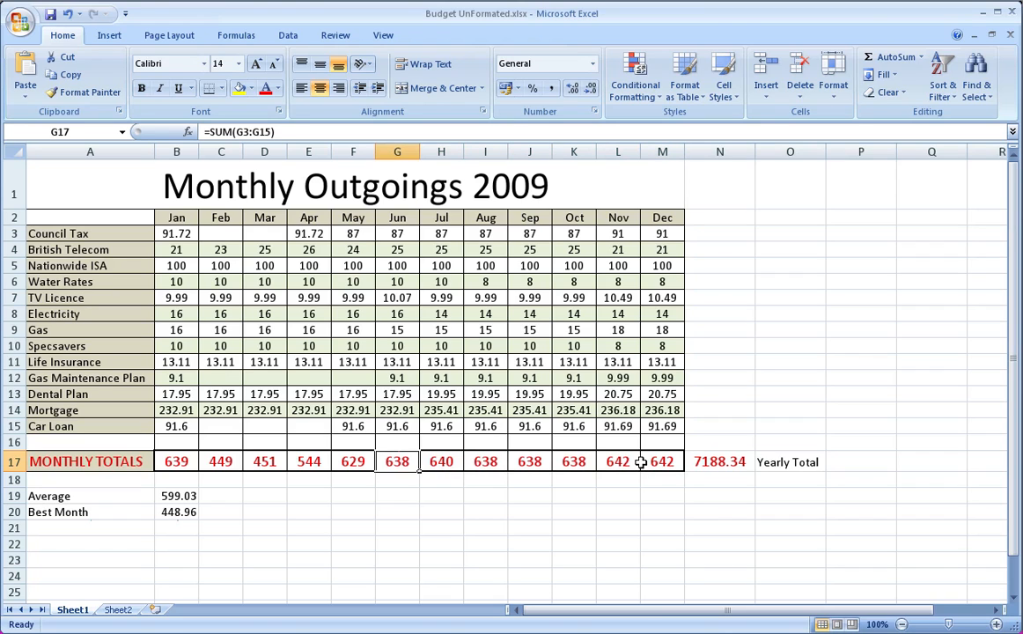
{"action": "key", "text": "Left"}
{"action": "key", "text": "Left"}
{"action": "key", "text": "Left"}
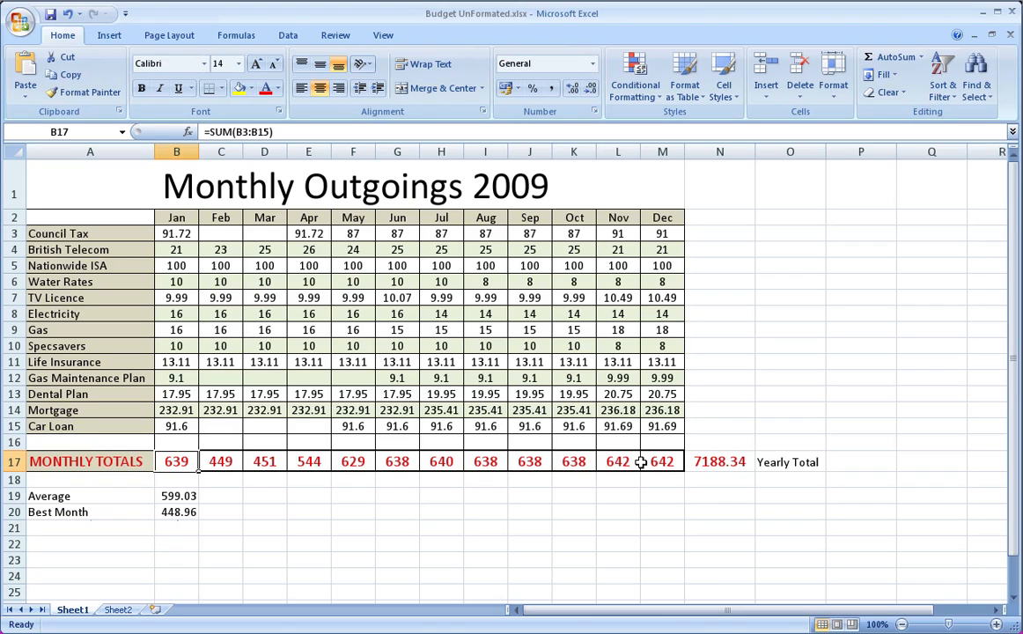
Step: Examine the February outgoings in column C, from Life Insurance down to the monthly total
{"action": "key", "text": "Right"}
{"action": "key", "text": "Up"}
{"action": "key", "text": "Up"}
{"action": "key", "text": "Up"}
{"action": "key", "text": "Up"}
{"action": "key", "text": "Up"}
{"action": "key", "text": "Up"}
{"action": "key", "text": "Up"}
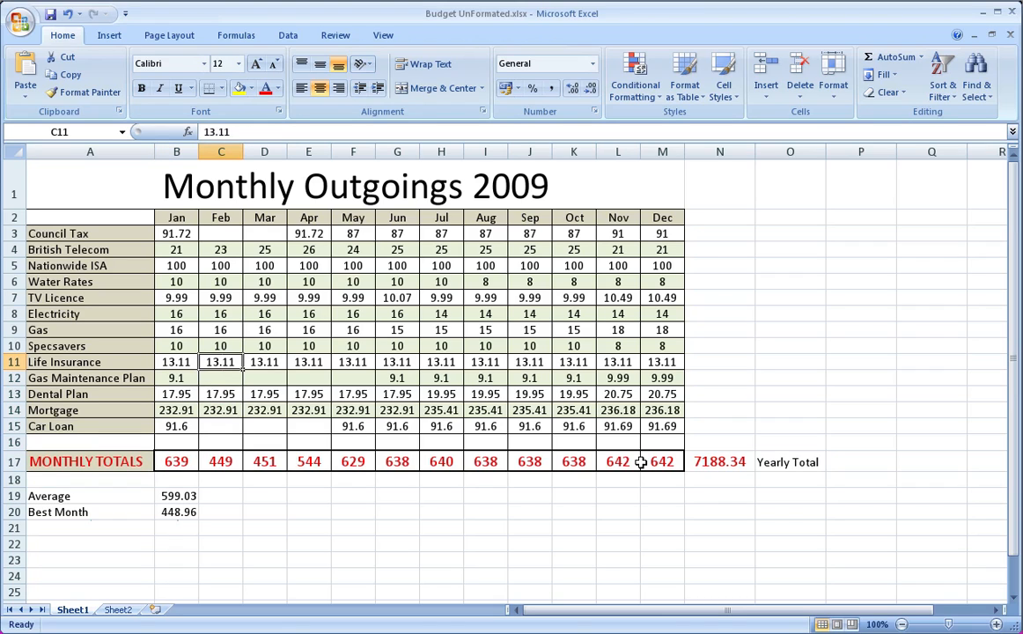
{"action": "key", "text": "Down"}
{"action": "key", "text": "Down"}
{"action": "key", "text": "Up"}
{"action": "key", "text": "Down"}
{"action": "key", "text": "Down"}
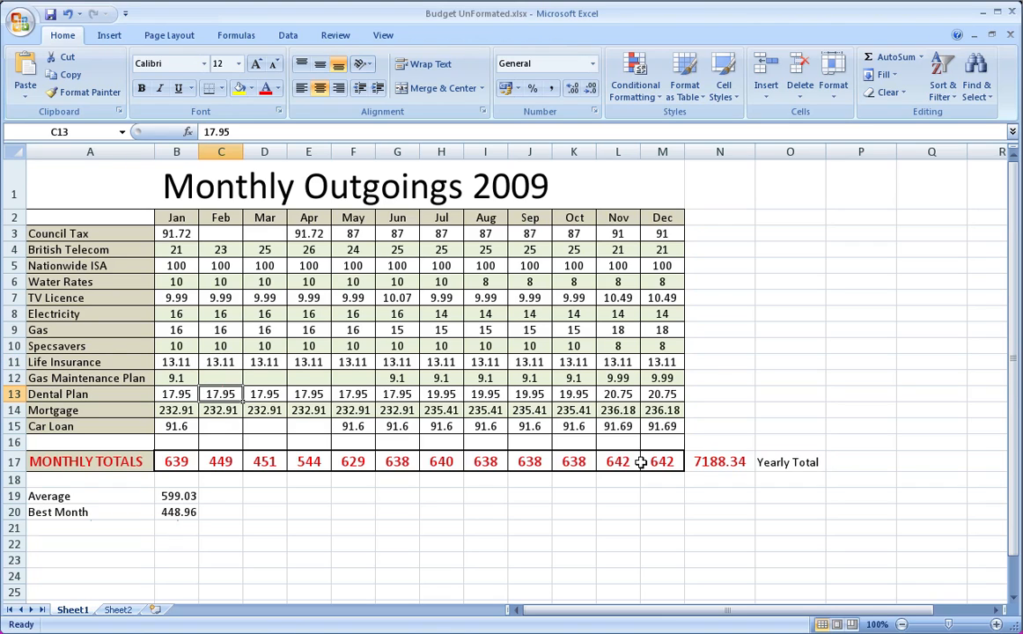
{"action": "key", "text": "Down"}
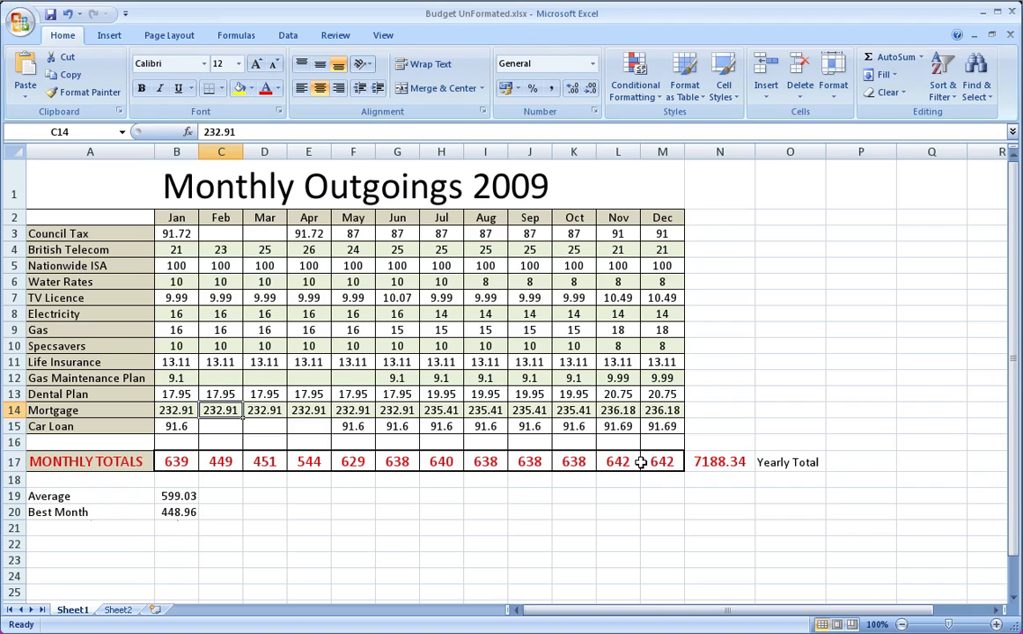
{"action": "key", "text": "Down"}
{"action": "key", "text": "Down"}
{"action": "key", "text": "Down"}
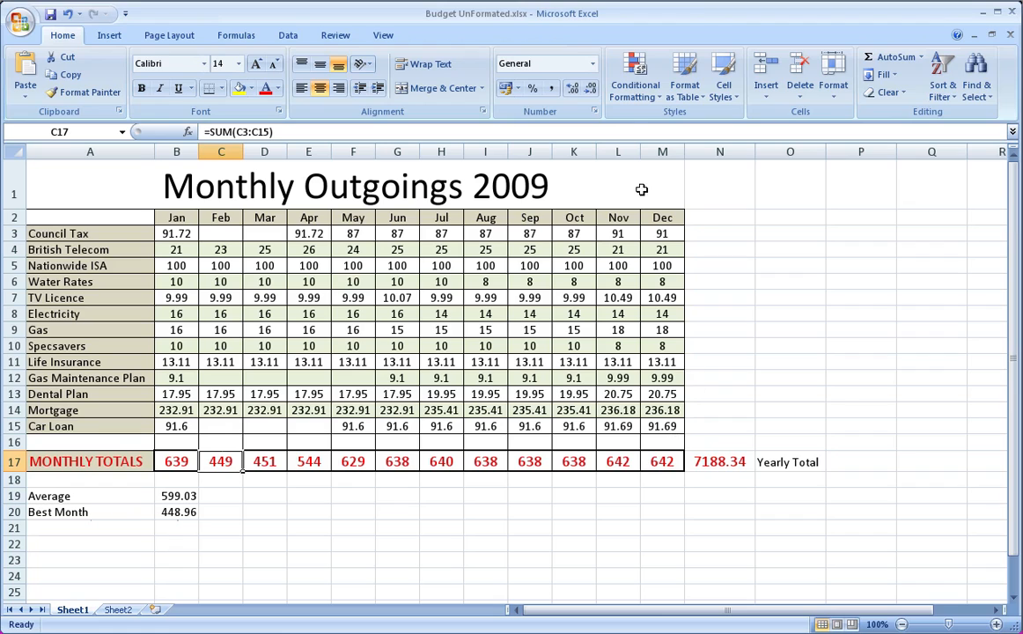
Step: Temporarily display the February total in C17 with two decimal places and return it to whole numbers
{"action": "left_click", "coordinate": [571, 91]}
{"action": "left_click", "coordinate": [571, 92]}
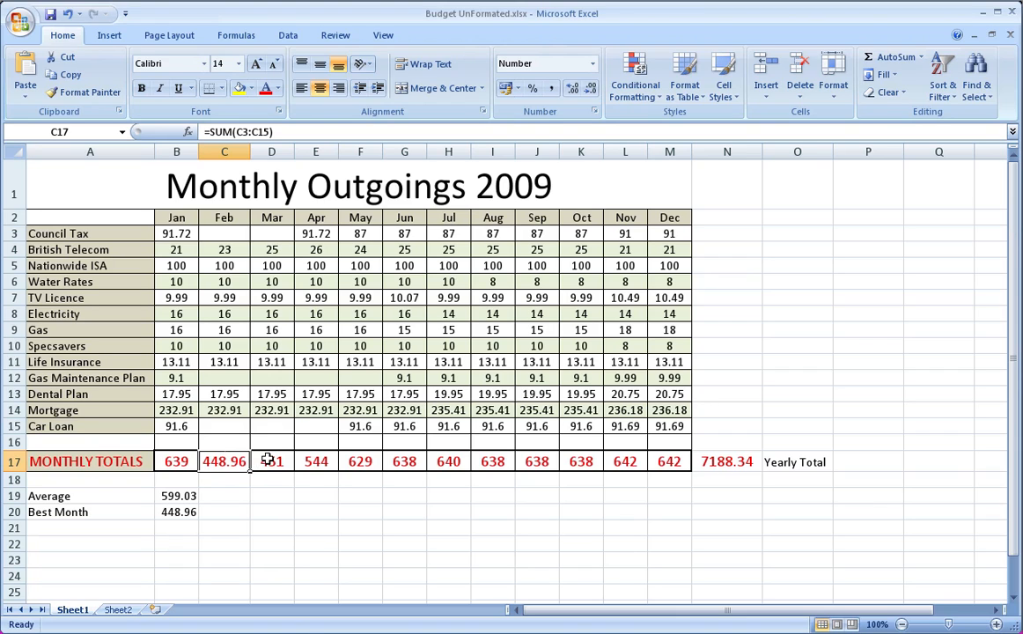
{"action": "left_click", "coordinate": [592, 90]}
{"action": "left_click", "coordinate": [591, 90]}
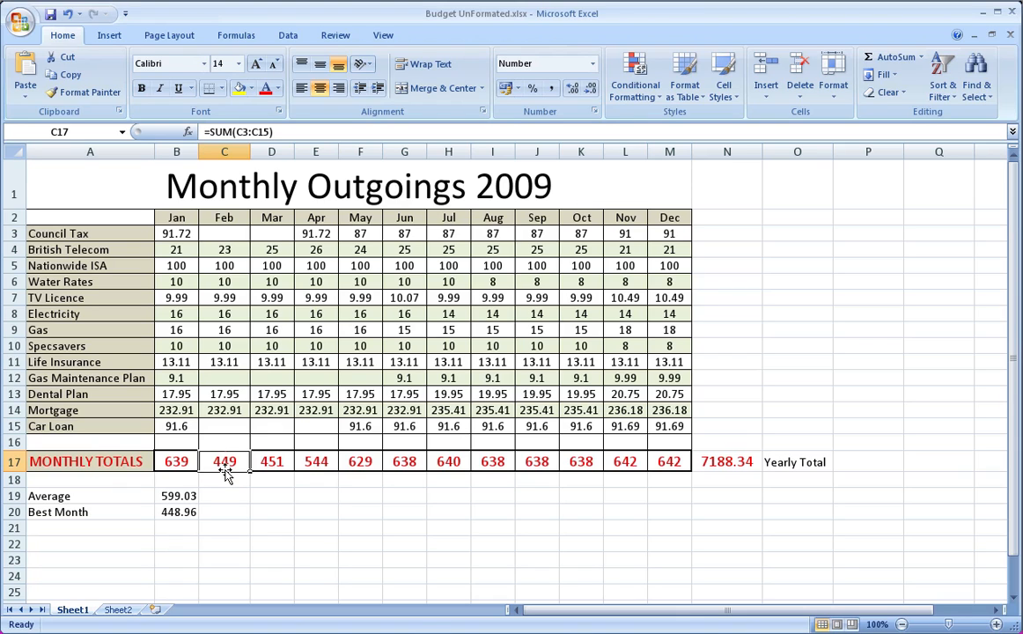
Step: Check the MIN function in the Best Month formula in cell B20, leaving the formula unedited
{"action": "left_click", "coordinate": [176, 511]}
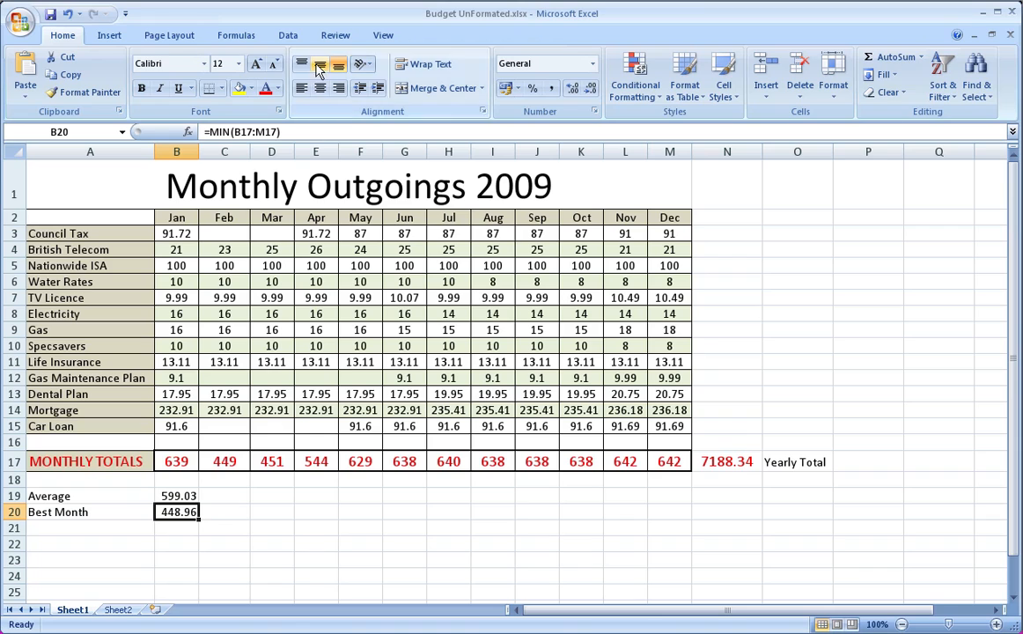
{"action": "left_click_drag", "start_coordinate": [230, 131], "coordinate": [210, 131]}
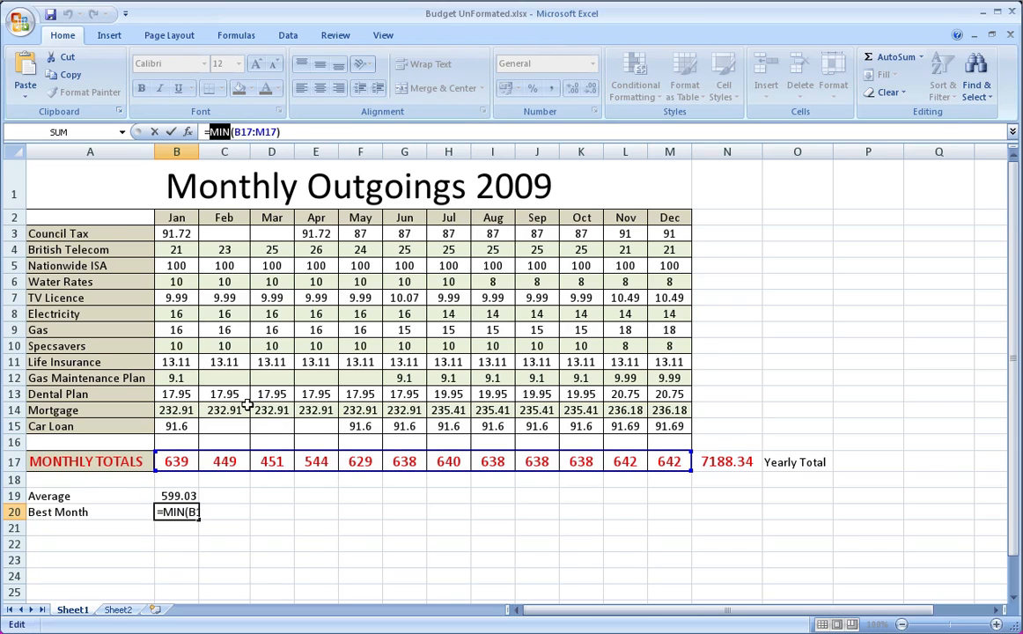
{"action": "key", "text": "Escape"}
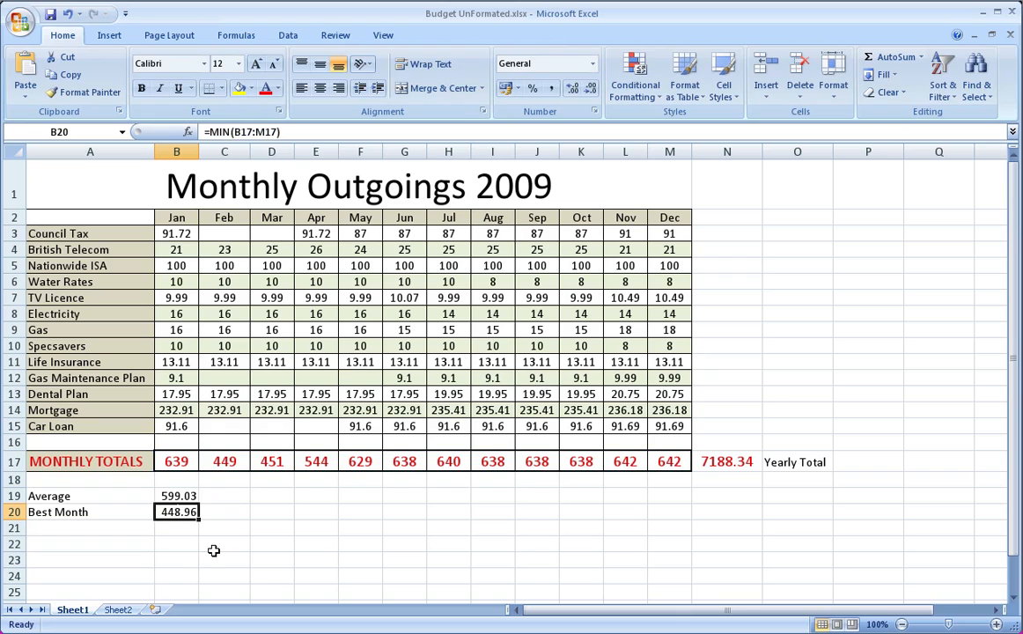
Step: Enter the label "Worst Month" in cell A21, beneath the Best Month label
{"action": "left_click", "coordinate": [105, 530]}
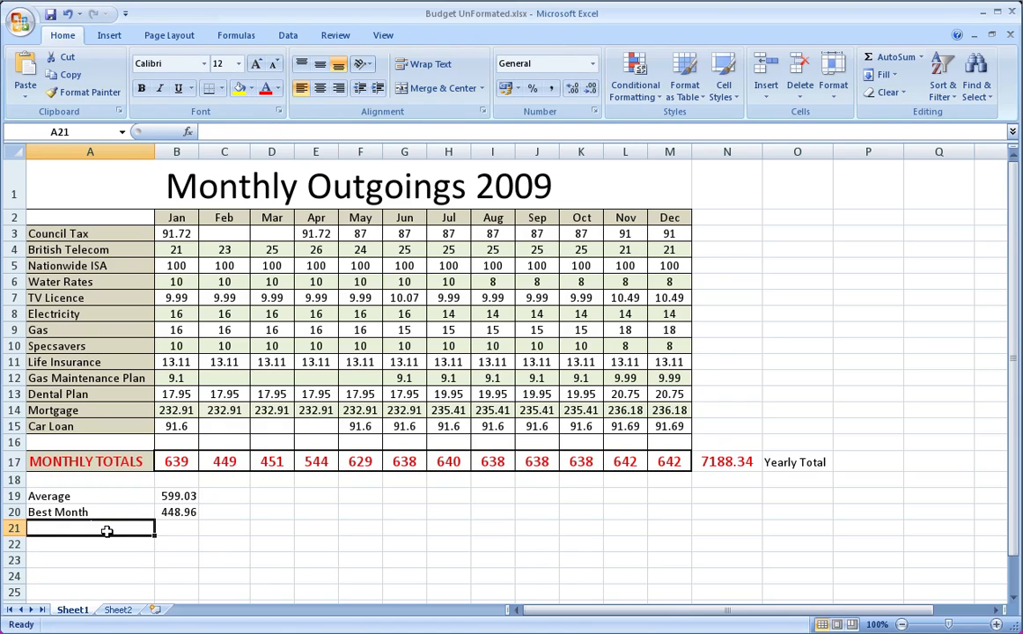
{"action": "type", "text": "Worst Mo"}
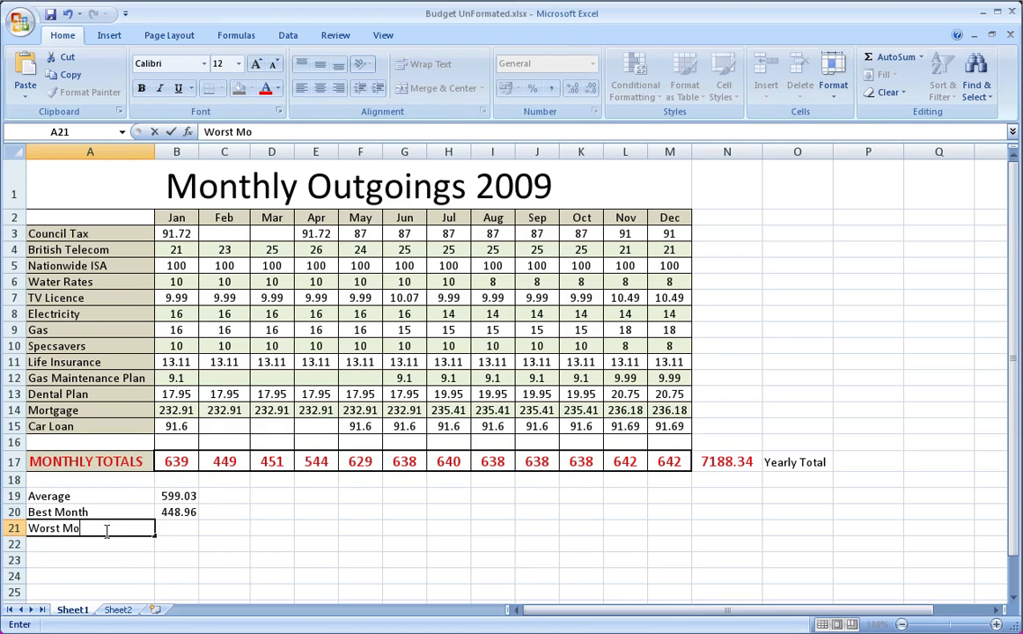
{"action": "type", "text": "nth"}
{"action": "key", "text": "Tab"}
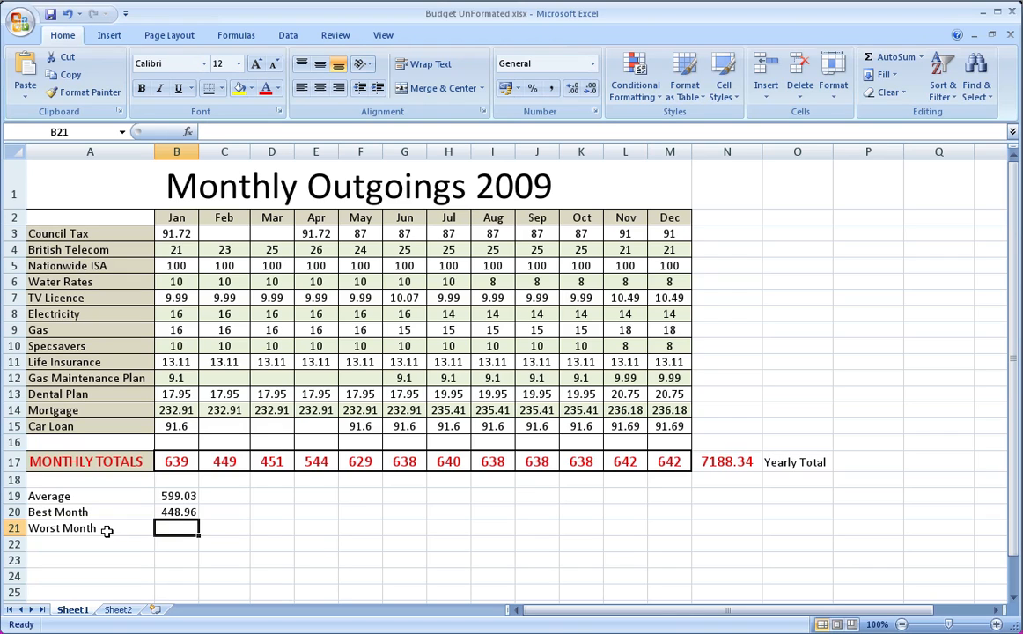
Step: Calculate the worst month in cell B21 with the MAX function over the monthly totals B17:M17
{"action": "type", "text": "=max"}
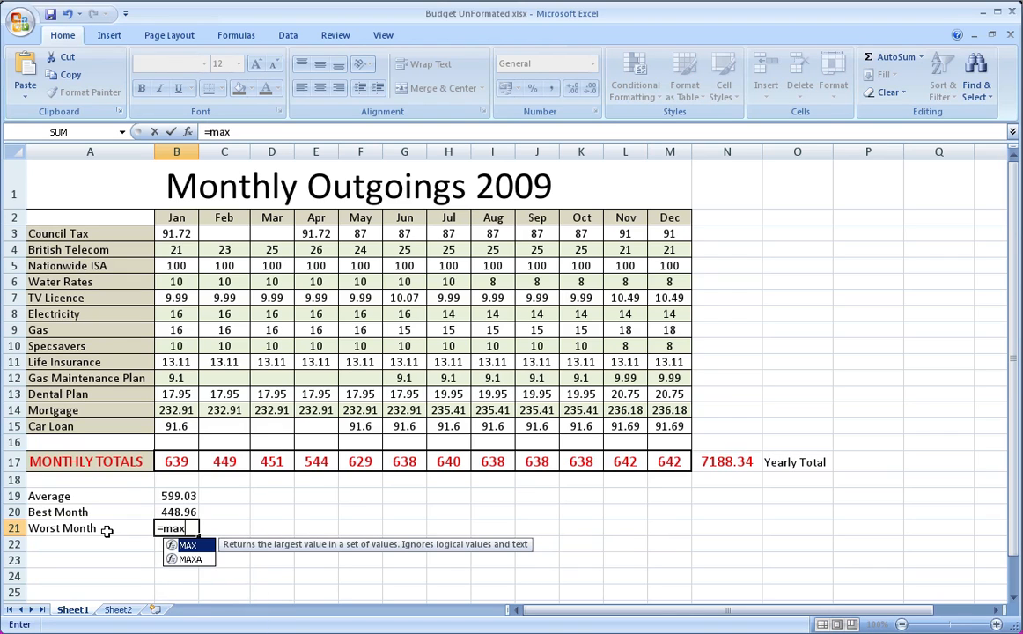
{"action": "type", "text": "("}
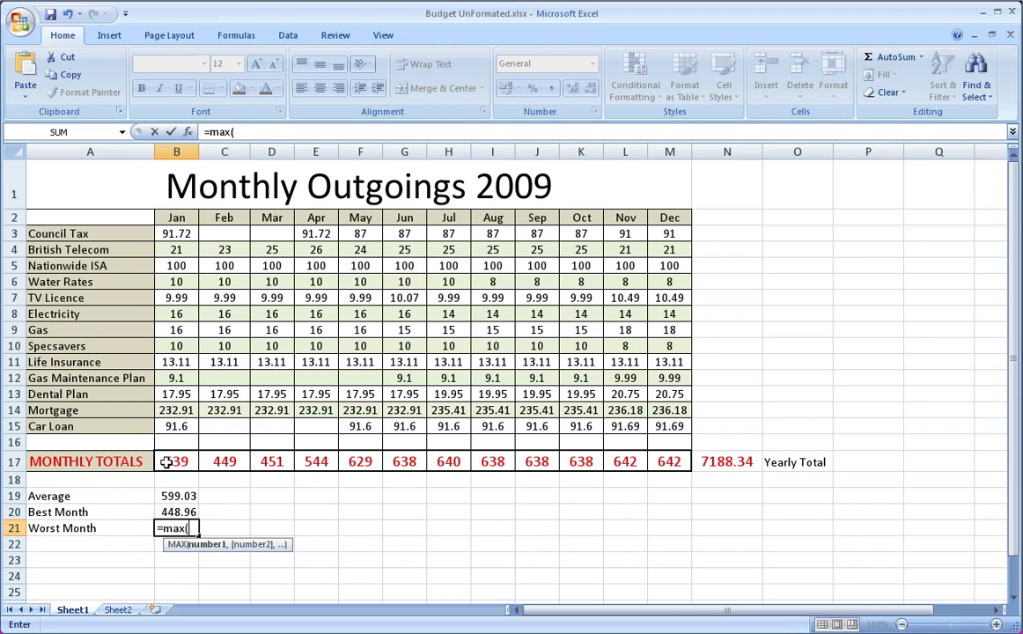
{"action": "left_click_drag", "start_coordinate": [166, 462], "coordinate": [665, 461]}
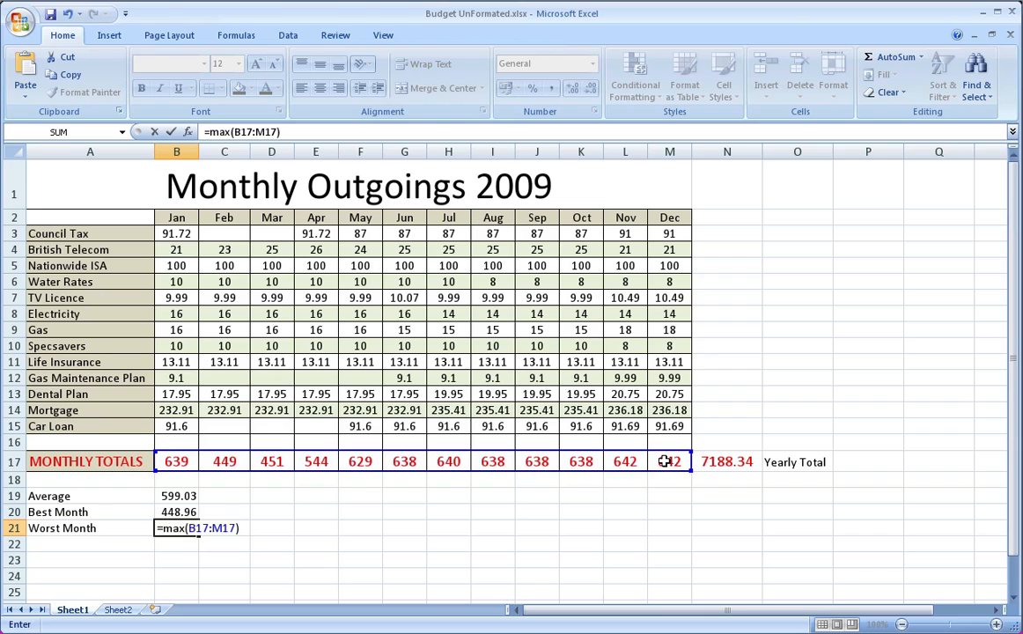
{"action": "key", "text": "Return"}
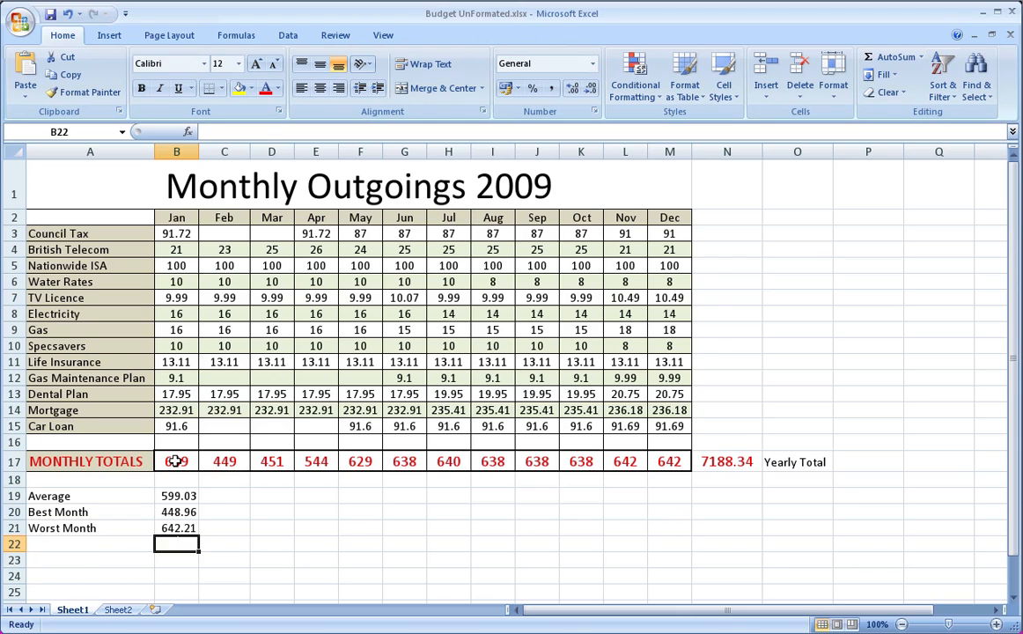
Step: Display the November and December totals in L17 and M17 with two decimal places
{"action": "left_click_drag", "start_coordinate": [176, 461], "coordinate": [669, 463]}
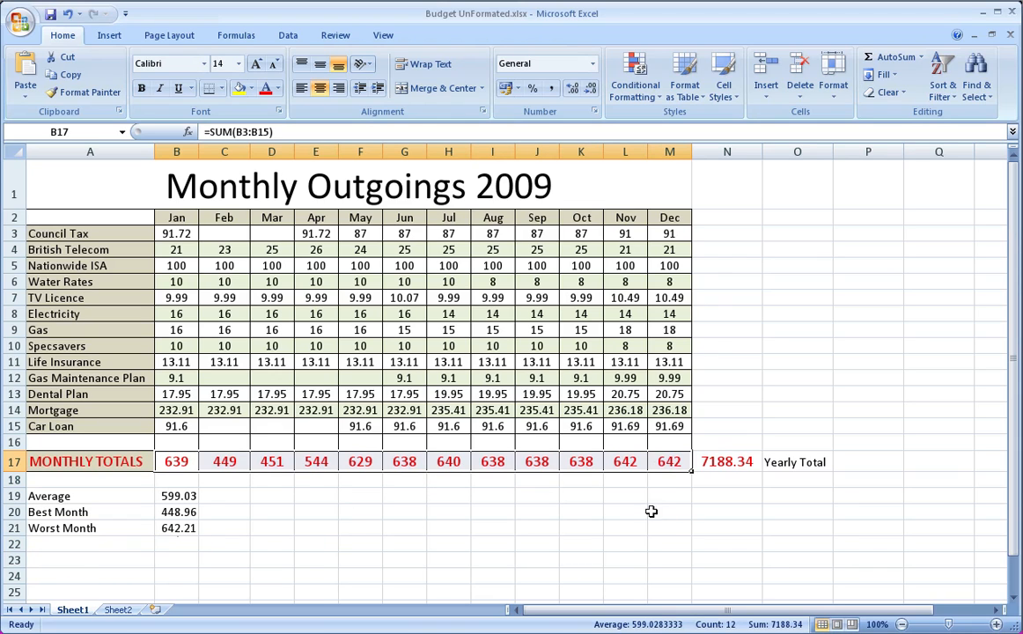
{"action": "left_click", "coordinate": [622, 475]}
{"action": "left_click", "coordinate": [627, 462]}
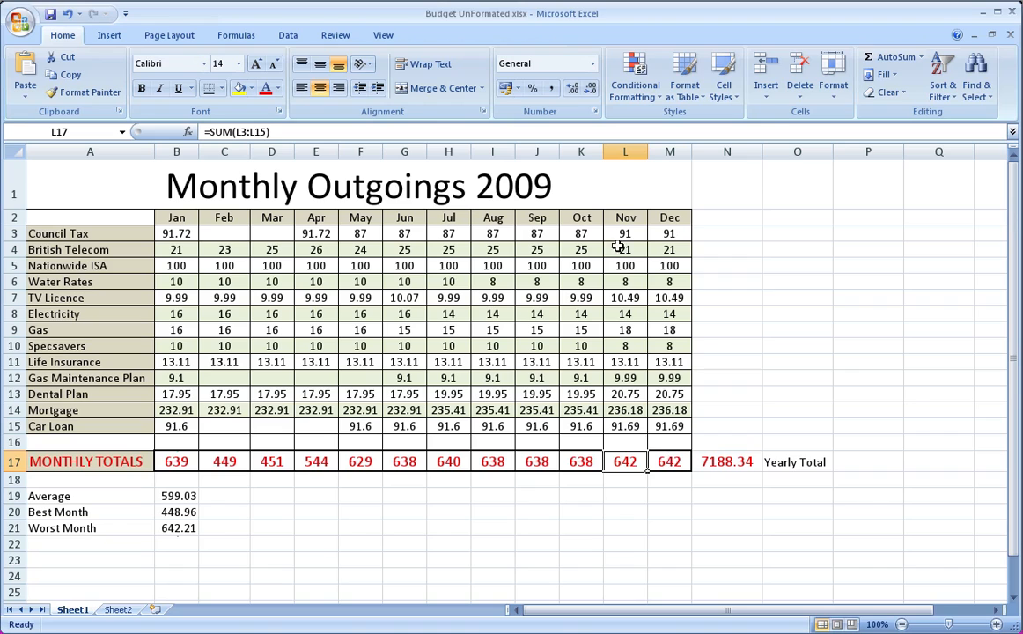
{"action": "left_click", "coordinate": [572, 91]}
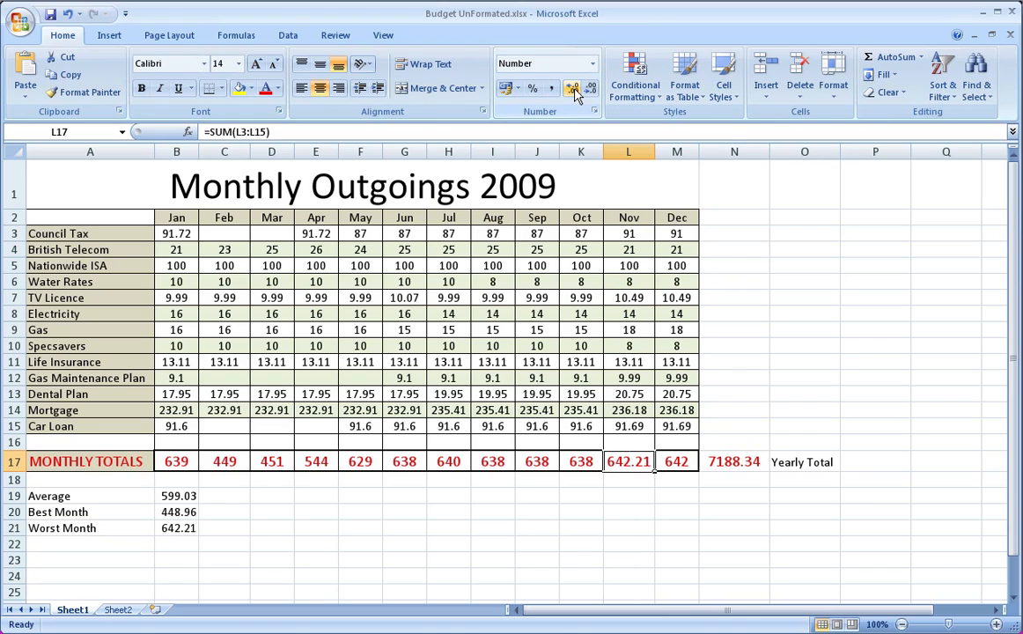
{"action": "left_click", "coordinate": [688, 461]}
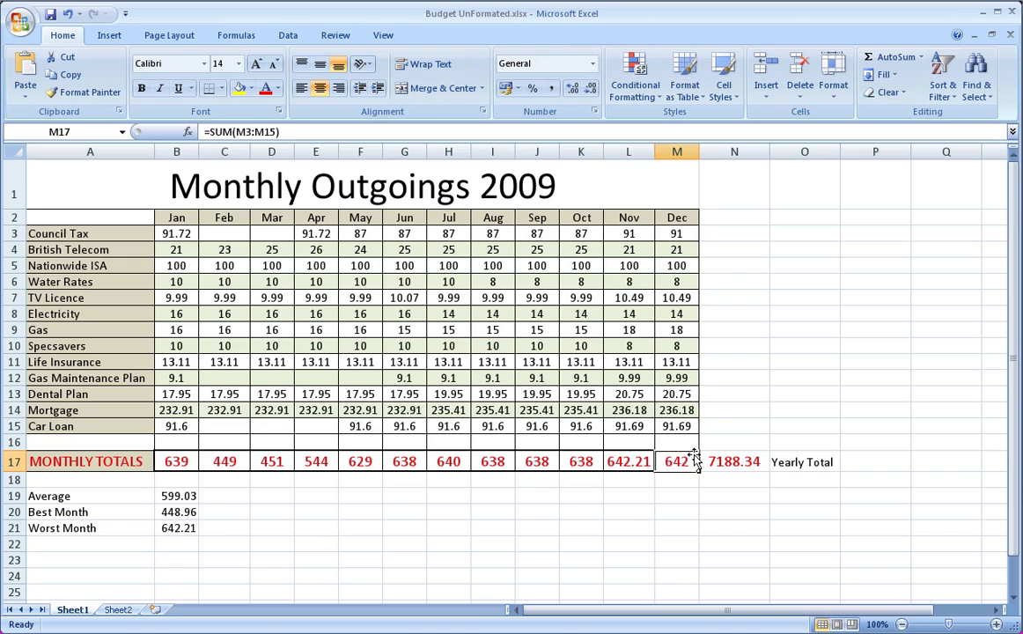
{"action": "left_click", "coordinate": [572, 88]}
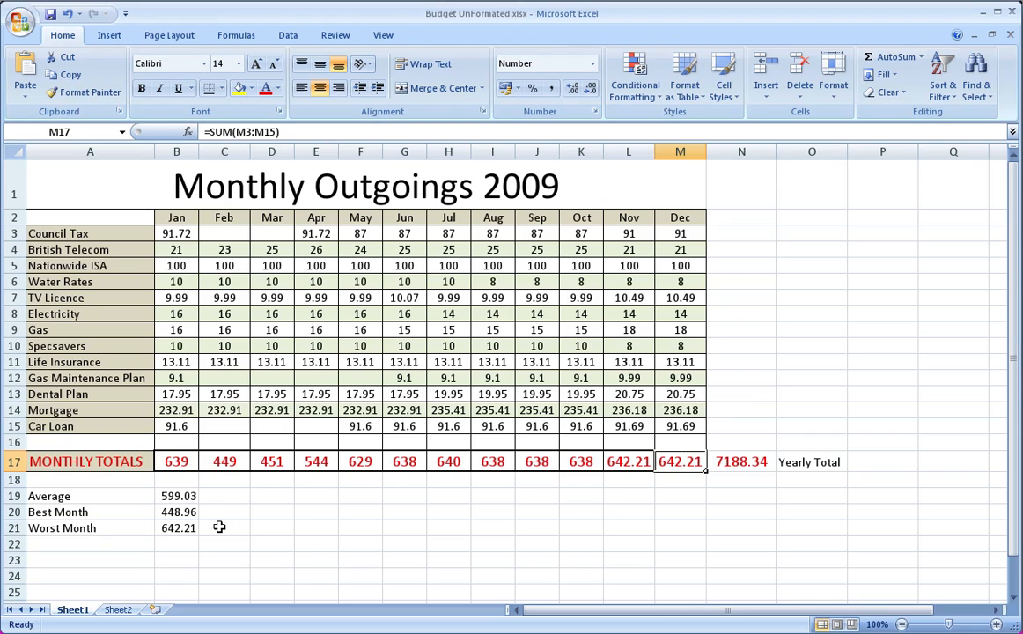
Step: Begin a "=min" formula in cell C21 and read the descriptions of the suggested functions from MIN to MINVERSE
{"action": "left_click", "coordinate": [185, 527]}
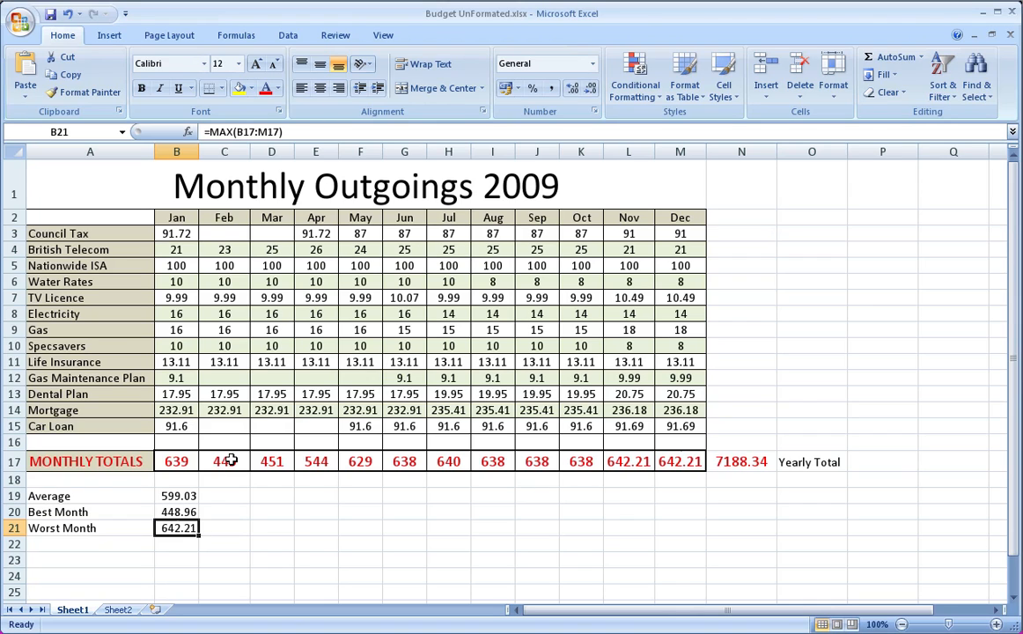
{"action": "key", "text": "Right"}
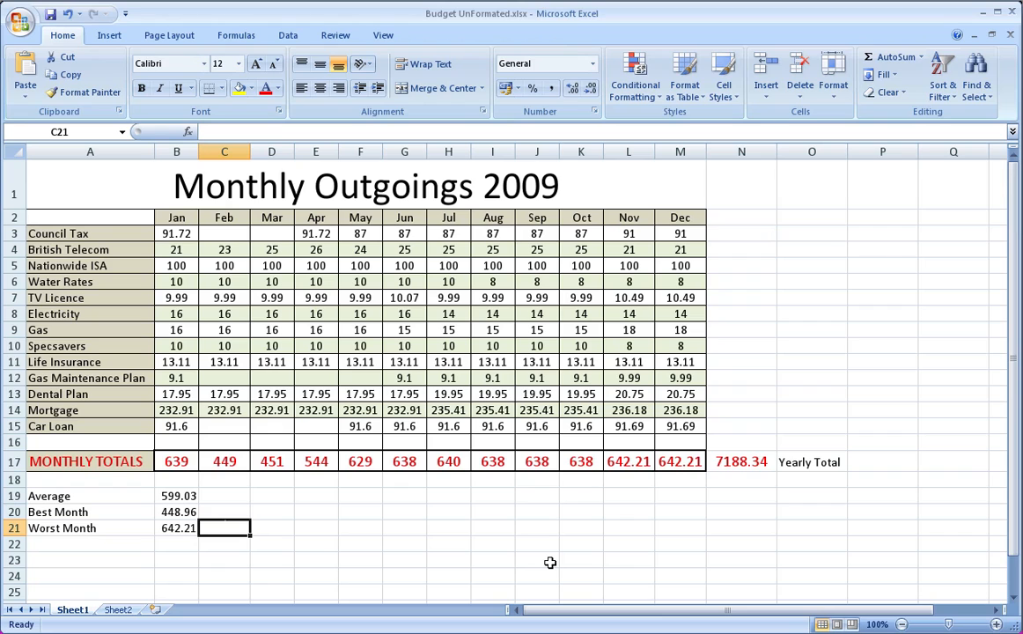
{"action": "type", "text": "="}
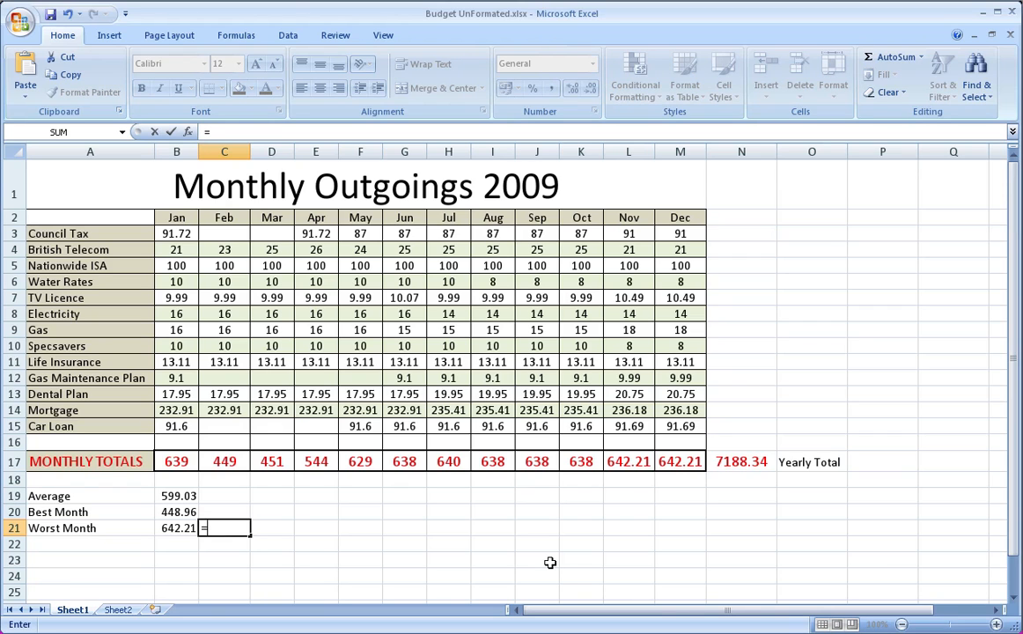
{"action": "type", "text": "min"}
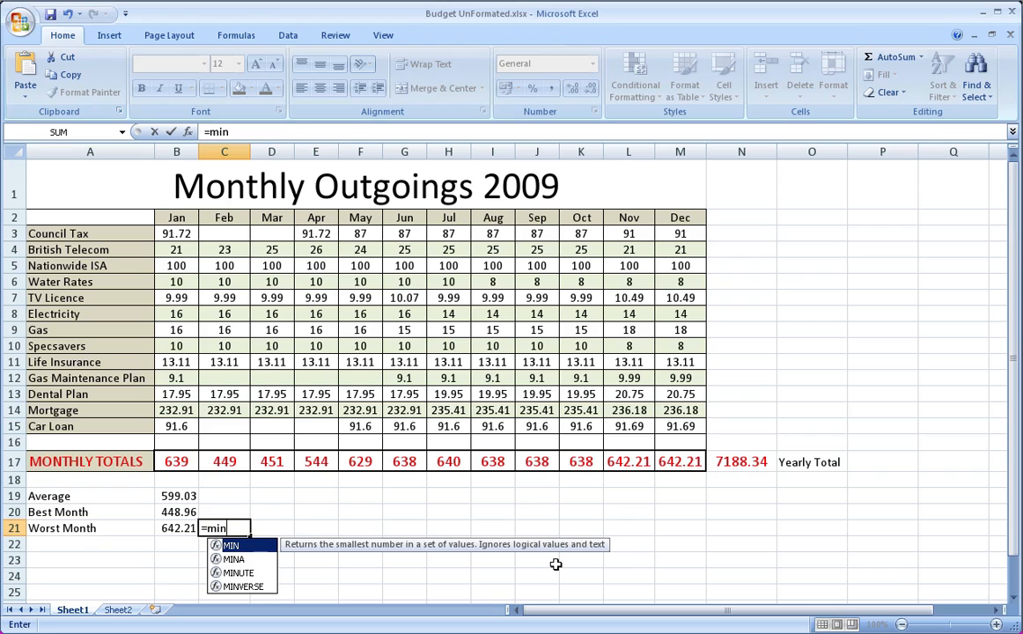
{"action": "key", "text": "Down"}
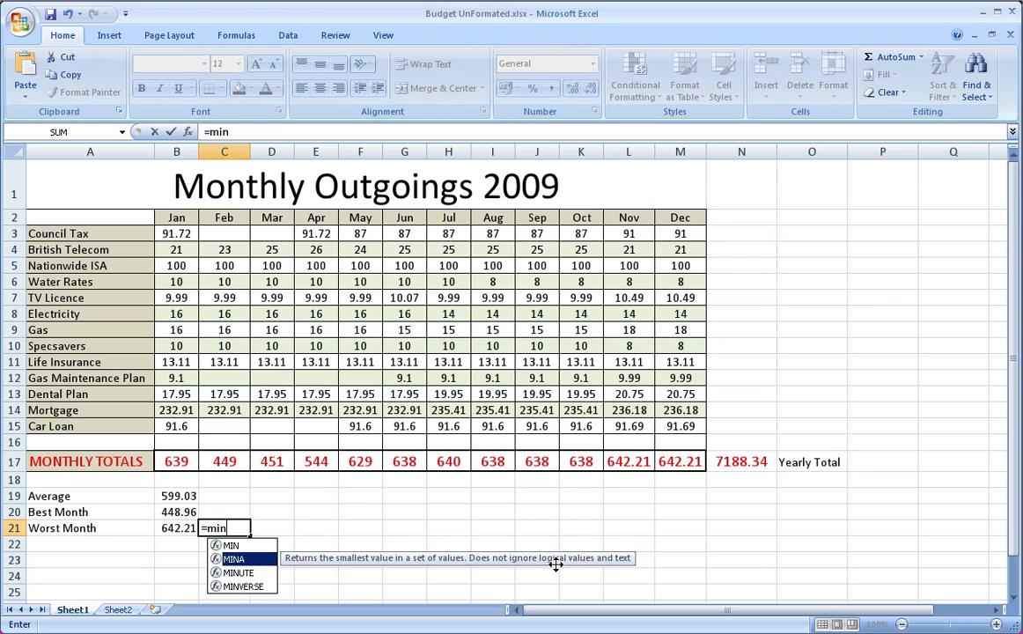
{"action": "key", "text": "Down"}
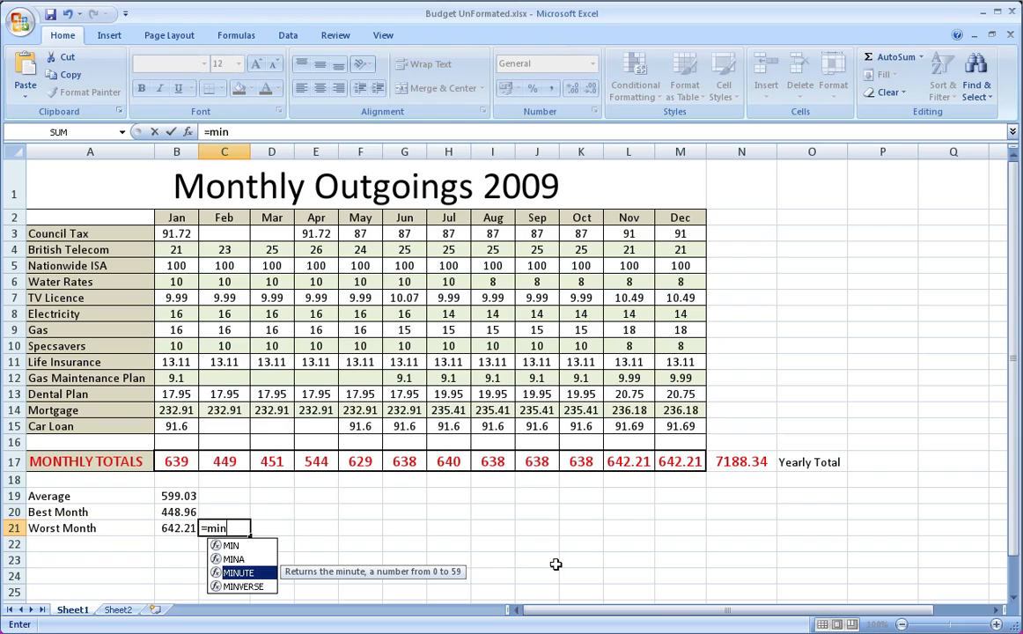
{"action": "key", "text": "Down"}
{"action": "key", "text": "Up"}
{"action": "key", "text": "Up"}
{"action": "key", "text": "Up"}
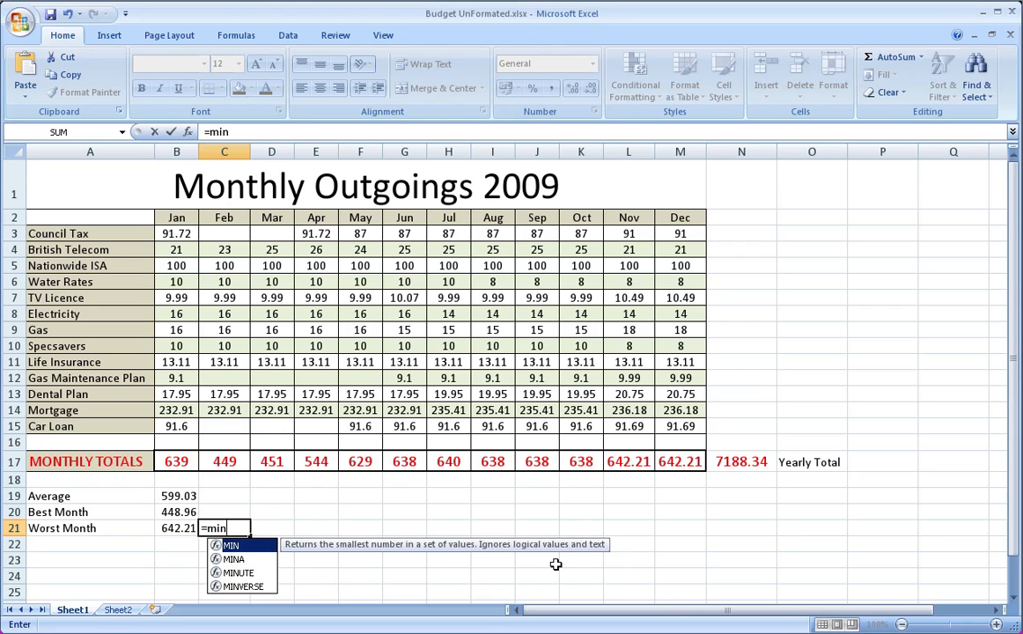
{"action": "key", "text": "Down"}
{"action": "key", "text": "Down"}
{"action": "key", "text": "Down"}
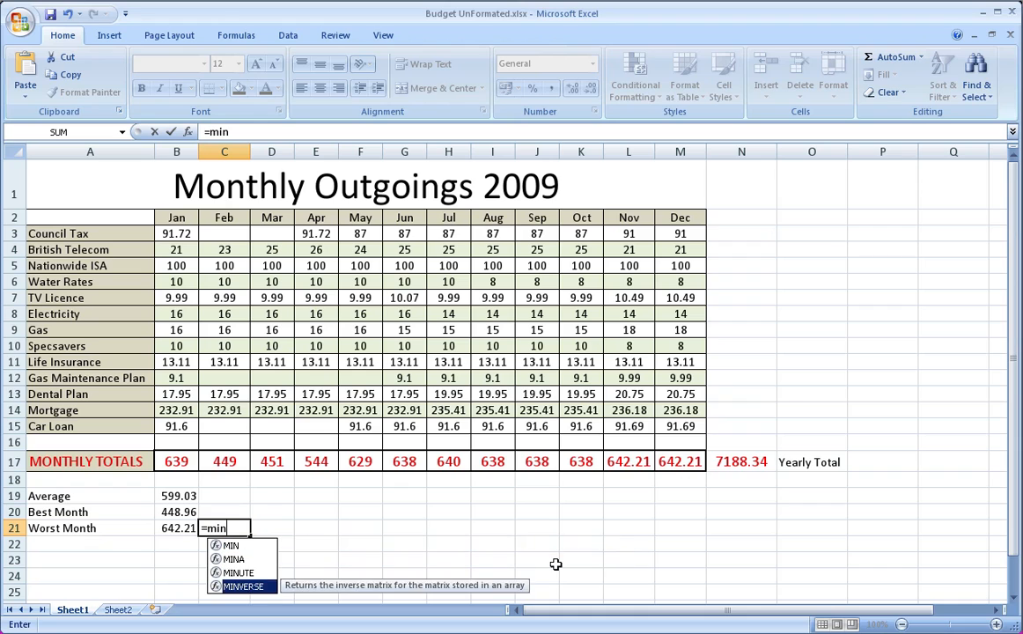
{"action": "key", "text": "Up"}
{"action": "key", "text": "Up"}
{"action": "key", "text": "Up"}
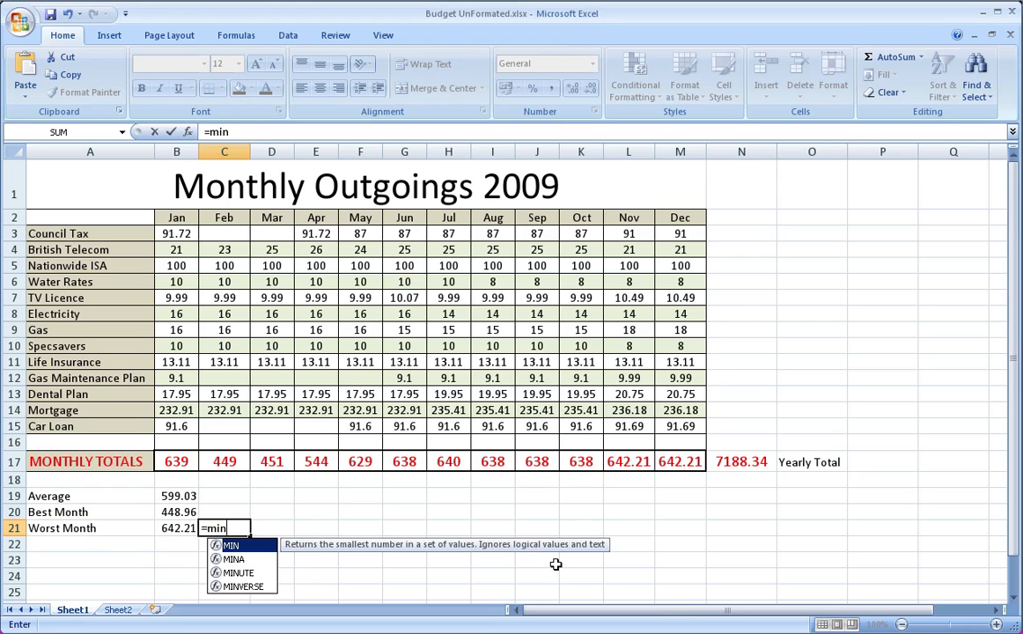
Step: Clear the unfinished "=min" formula from cell C21, leaving the cell empty
{"action": "key", "text": "BackSpace"}
{"action": "key", "text": "BackSpace"}
{"action": "key", "text": "BackSpace"}
{"action": "key", "text": "BackSpace"}
{"action": "key", "text": "Return"}
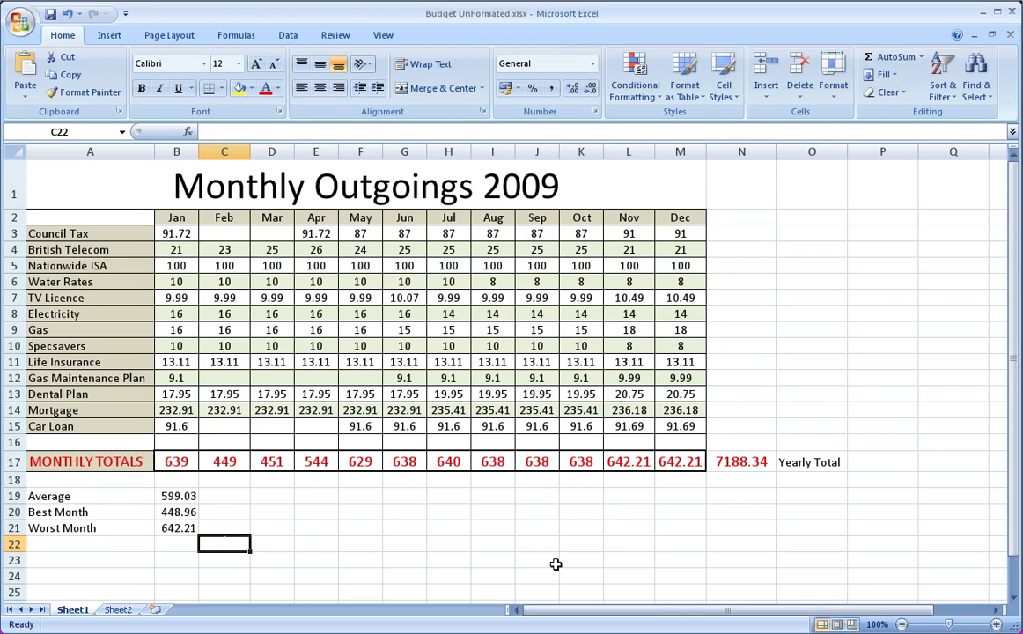
Step: Search the sheet for "Gas" and cycle repeatedly through the matching cells
{"action": "key", "text": "ctrl+f"}
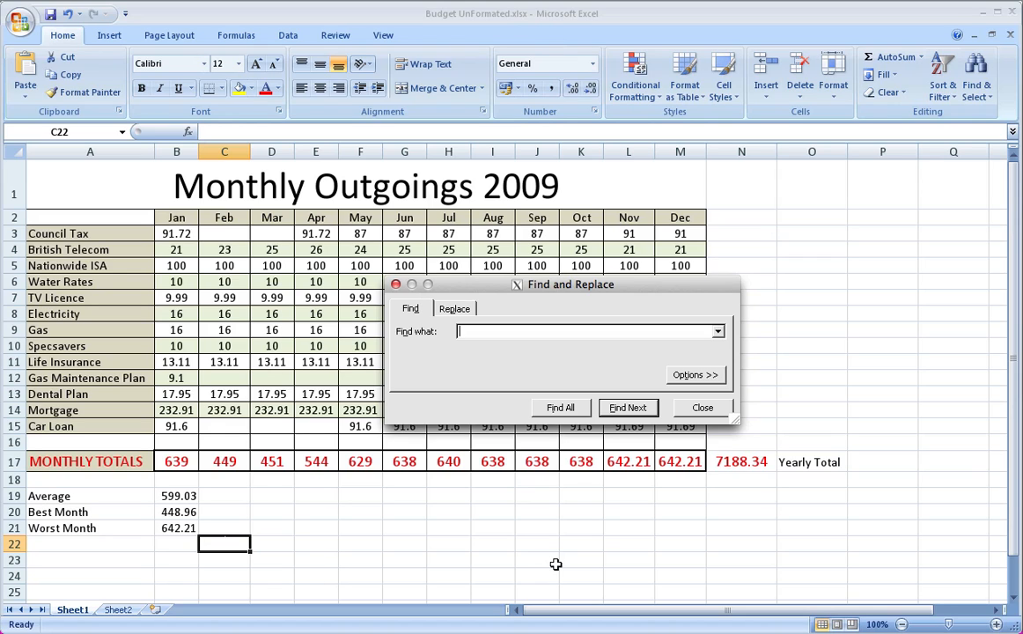
{"action": "type", "text": "Gas"}
{"action": "key", "text": "Return"}
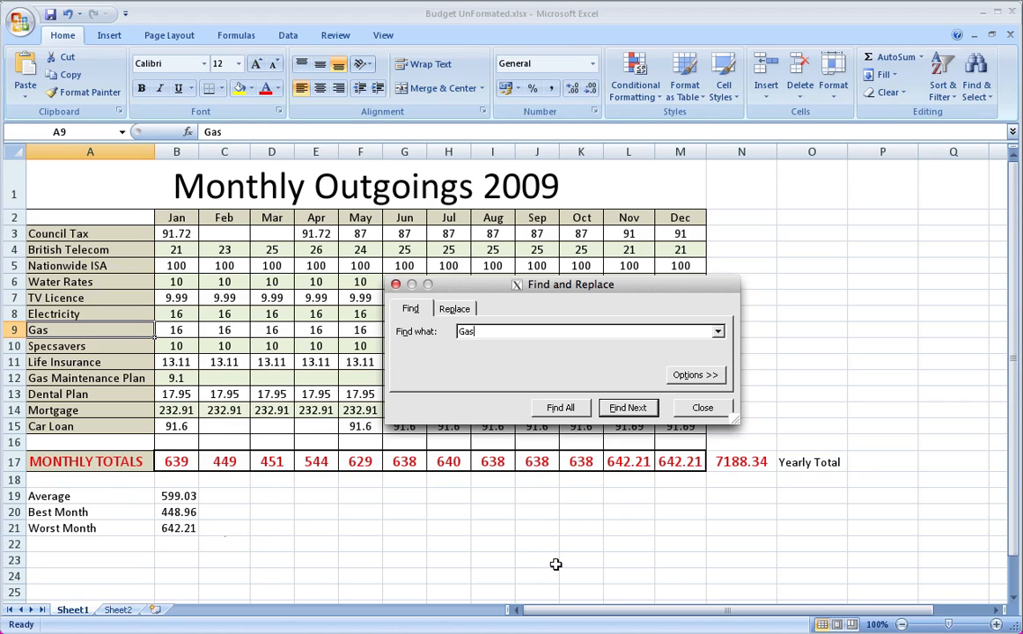
{"action": "left_click", "coordinate": [622, 410]}
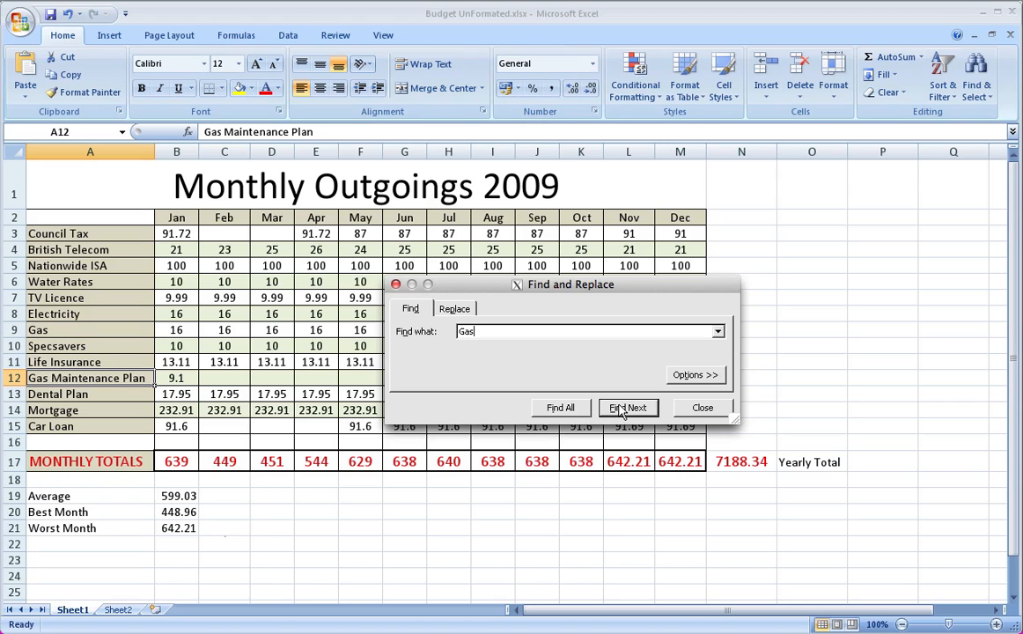
{"action": "left_click", "coordinate": [622, 409]}
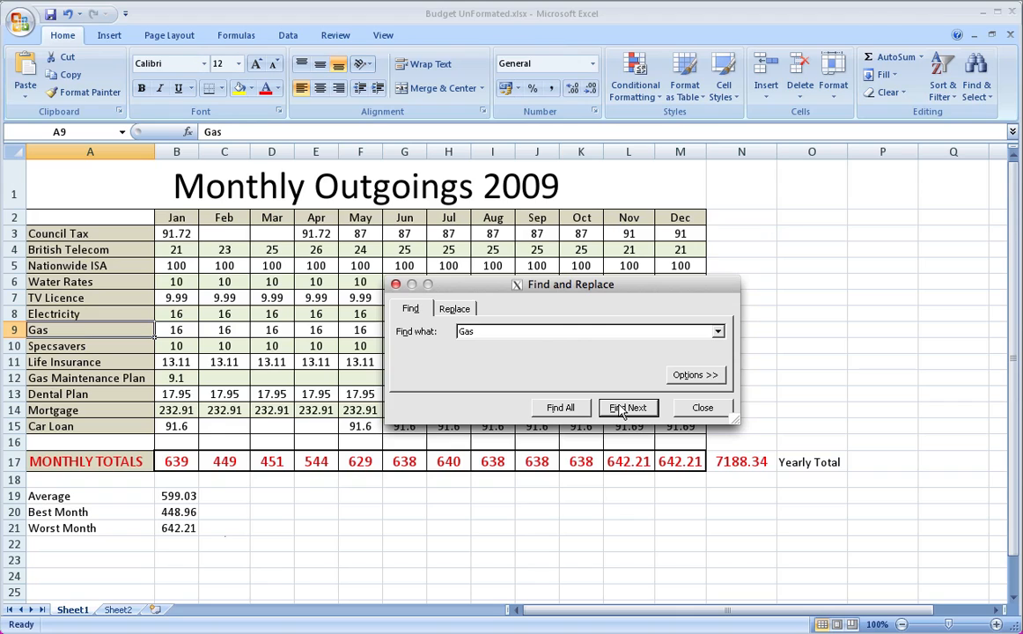
{"action": "left_click", "coordinate": [622, 410]}
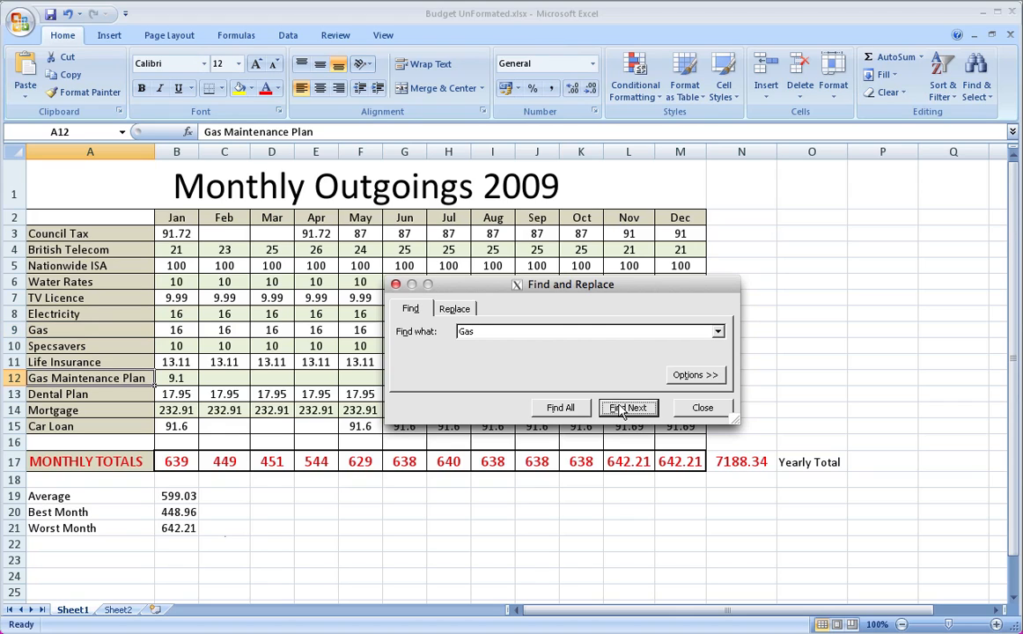
{"action": "left_click", "coordinate": [622, 409]}
{"action": "left_click", "coordinate": [622, 410]}
{"action": "left_click", "coordinate": [622, 409]}
Step: Replace "Gas" with "Hydrogen" one match at a time in cells A9 and A12, and undo both replacements
{"action": "left_click", "coordinate": [454, 311]}
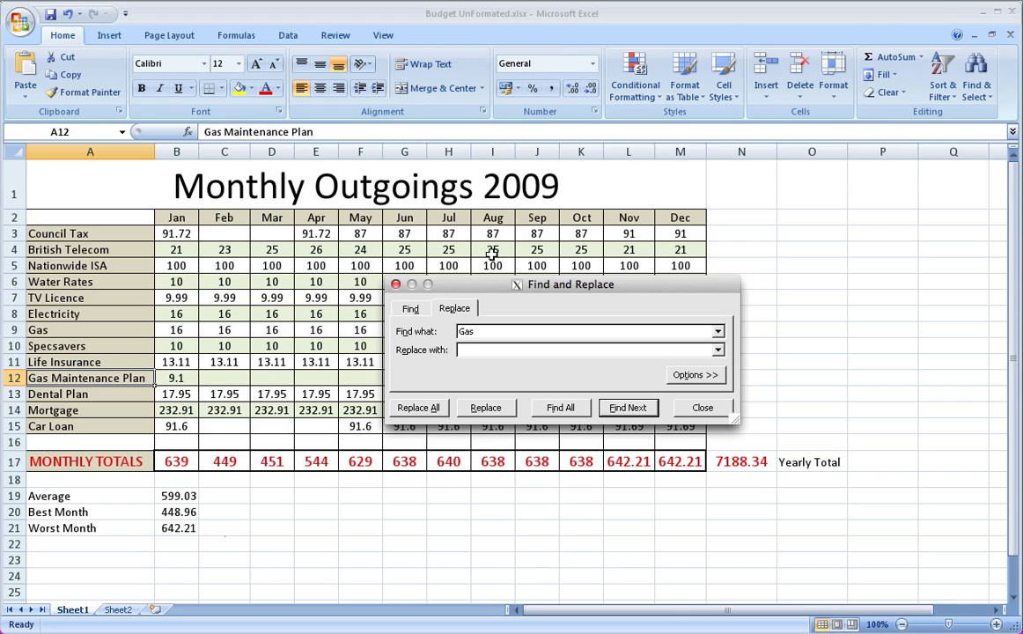
{"action": "type", "text": "Hydrogen"}
{"action": "left_click", "coordinate": [619, 414]}
{"action": "left_click", "coordinate": [618, 414]}
{"action": "left_click", "coordinate": [619, 414]}
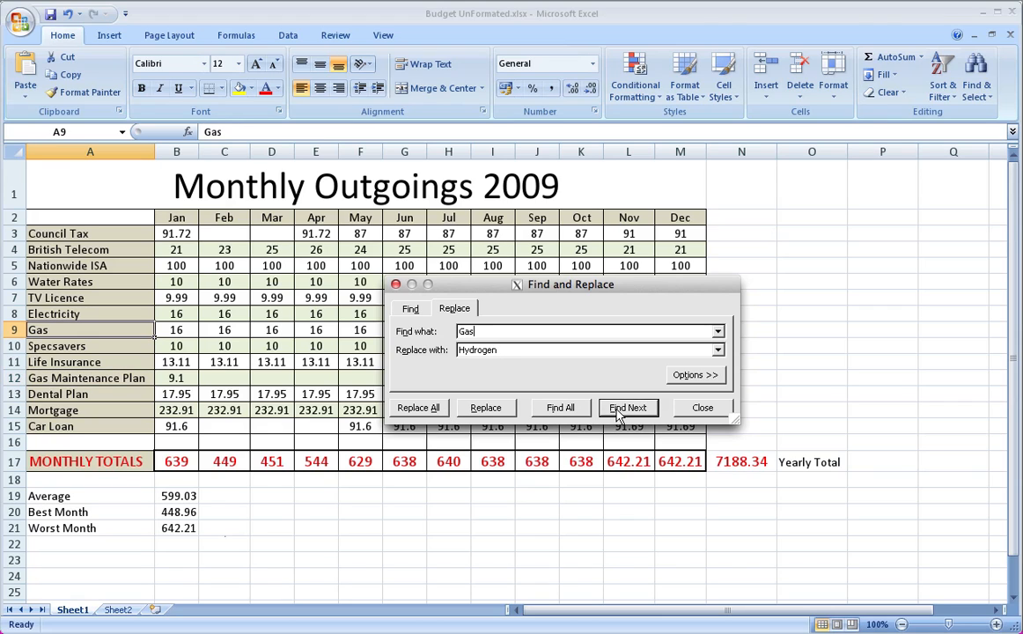
{"action": "left_click", "coordinate": [486, 408]}
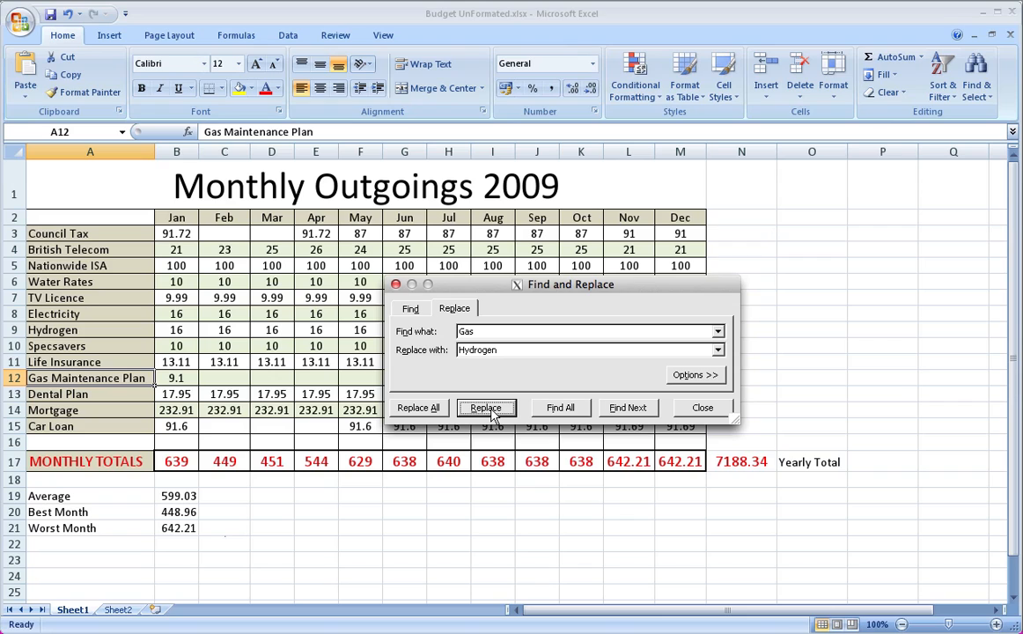
{"action": "left_click", "coordinate": [491, 412]}
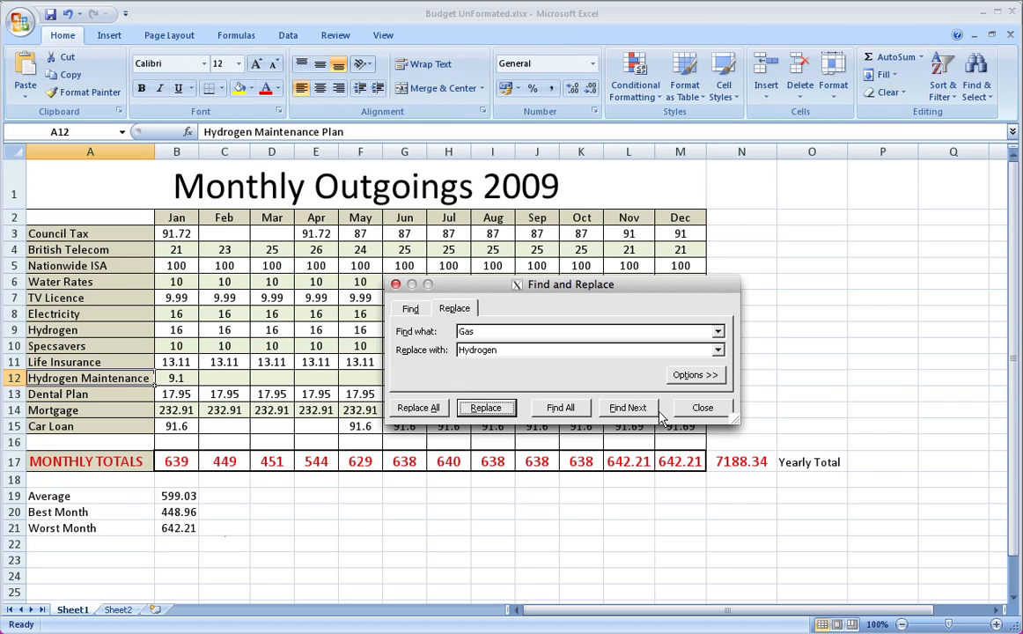
{"action": "left_click", "coordinate": [702, 407]}
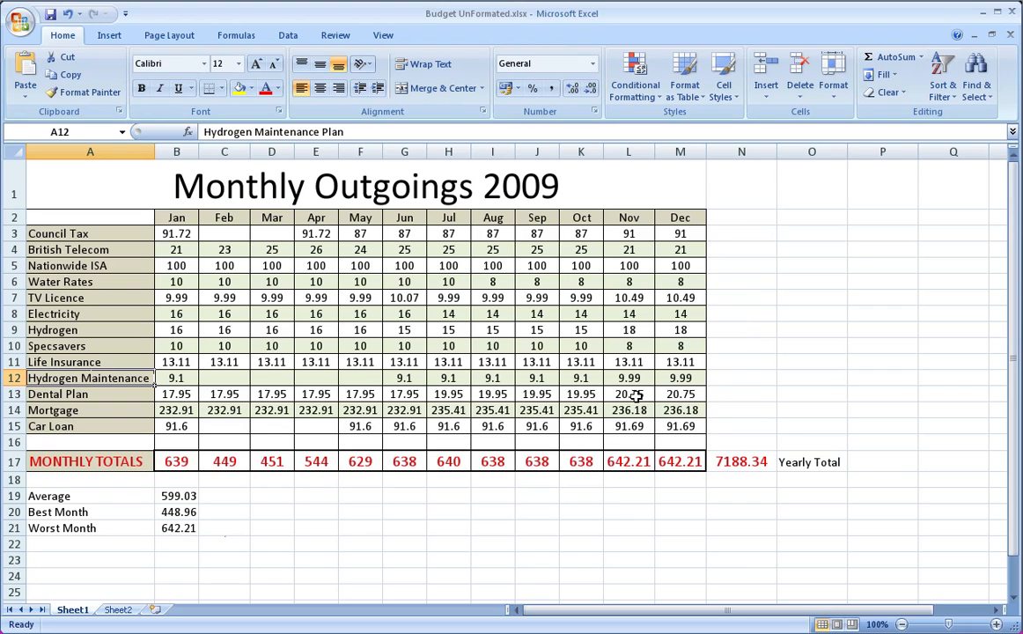
{"action": "key", "text": "ctrl+z"}
{"action": "key", "text": "ctrl+z"}
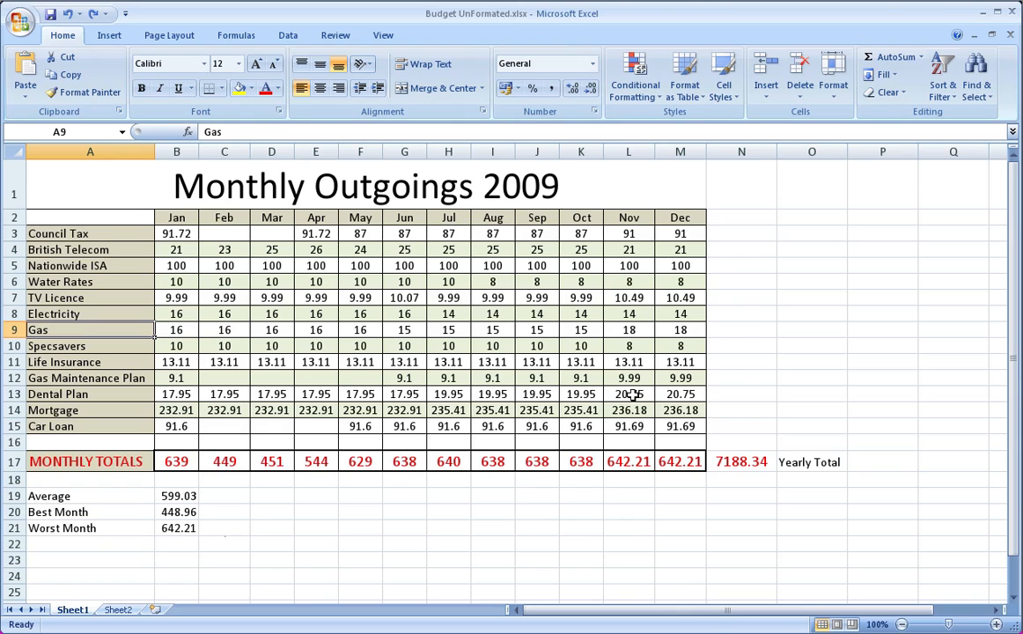
Step: Replace all occurrences of "Gas" with "Hydrogen" in one go, close the dialog and undo the replacement
{"action": "key", "text": "ctrl+f"}
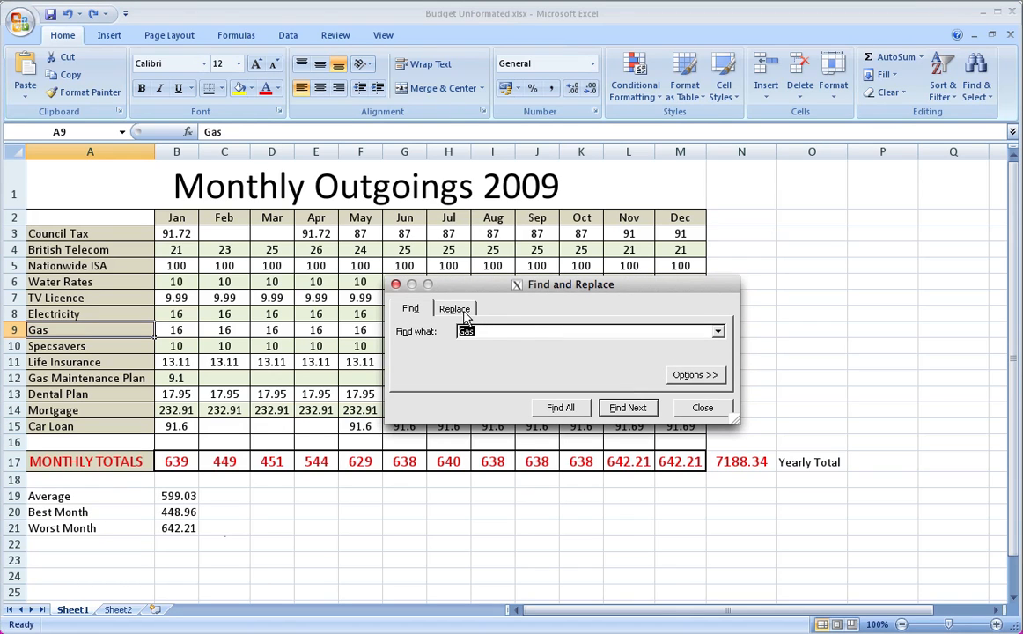
{"action": "left_click", "coordinate": [455, 308]}
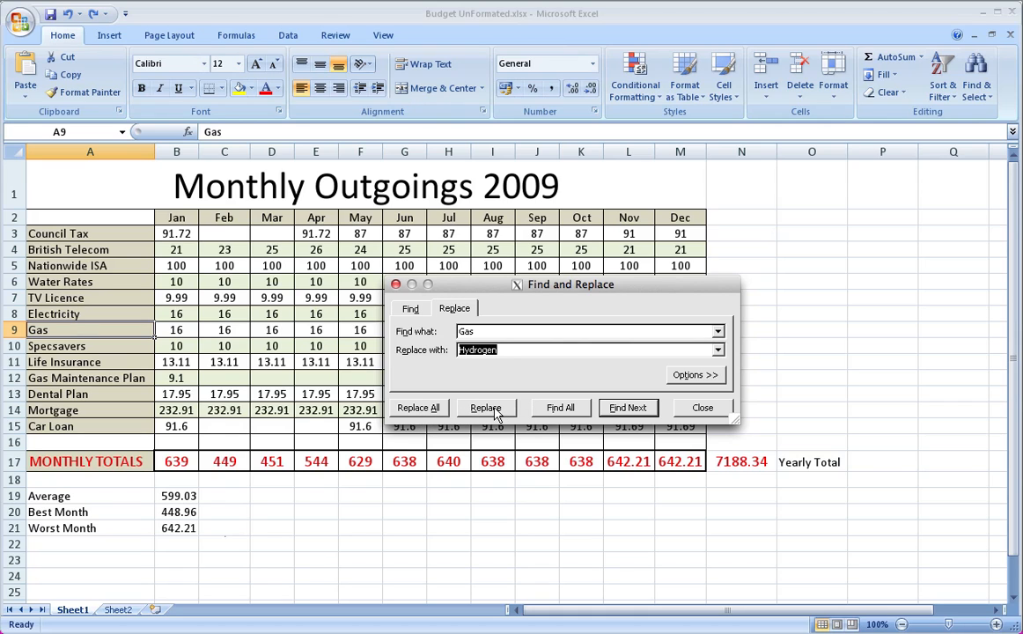
{"action": "left_click", "coordinate": [438, 409]}
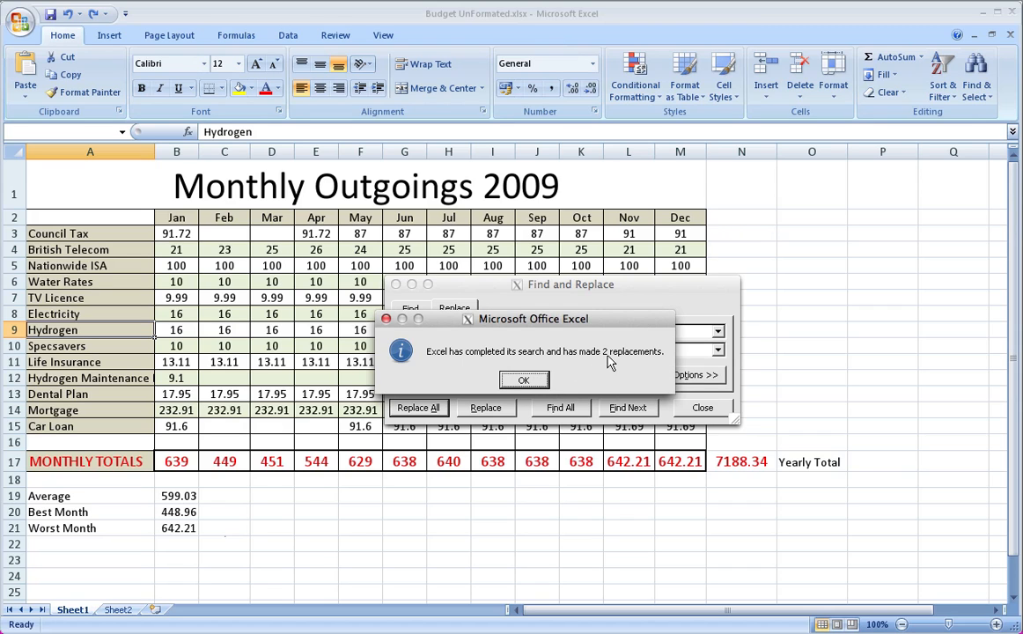
{"action": "left_click", "coordinate": [528, 380]}
{"action": "left_click", "coordinate": [697, 406]}
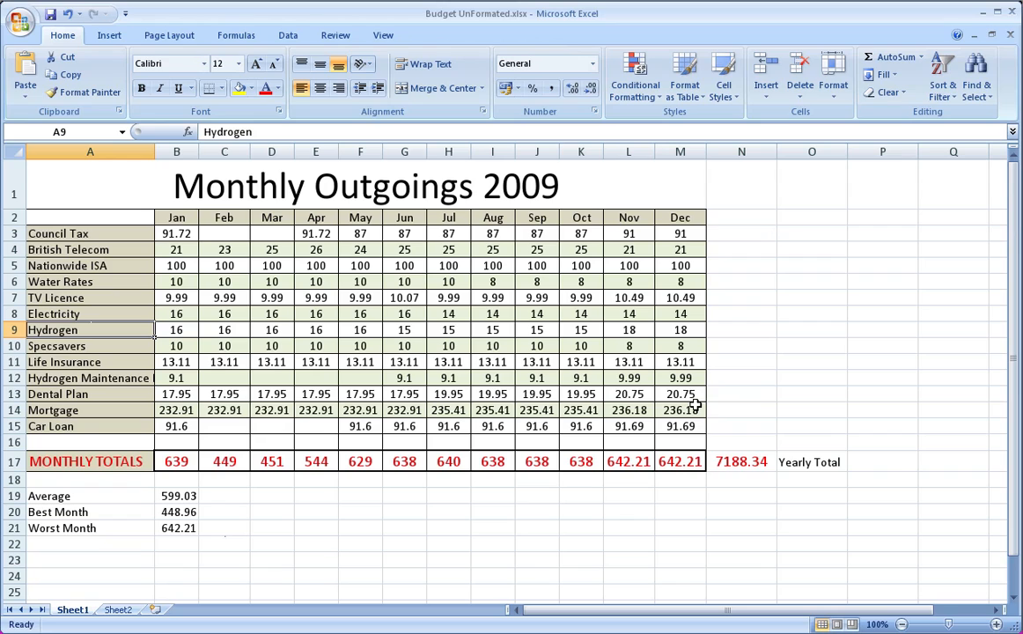
{"action": "key", "text": "ctrl+z"}
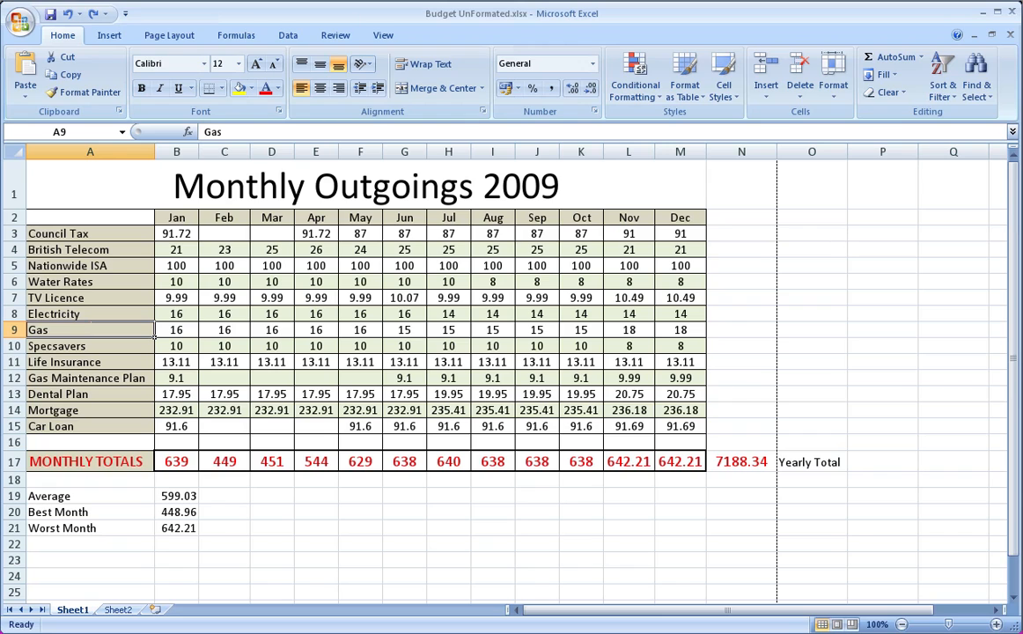
Step: Set the sheet's page orientation to Portrait in the page setup
{"action": "left_click", "coordinate": [170, 37]}
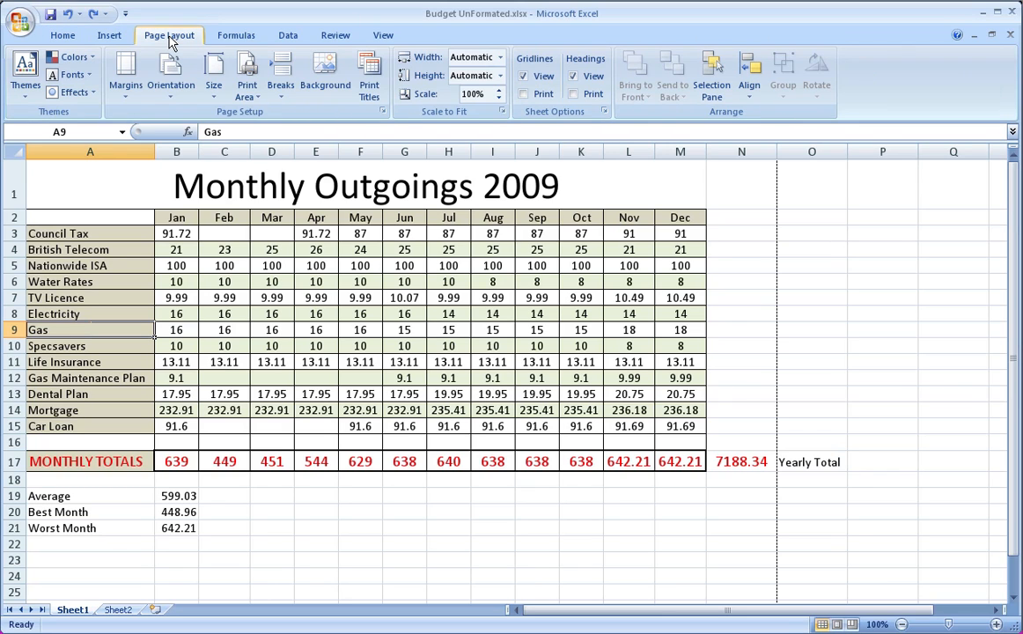
{"action": "left_click", "coordinate": [382, 111]}
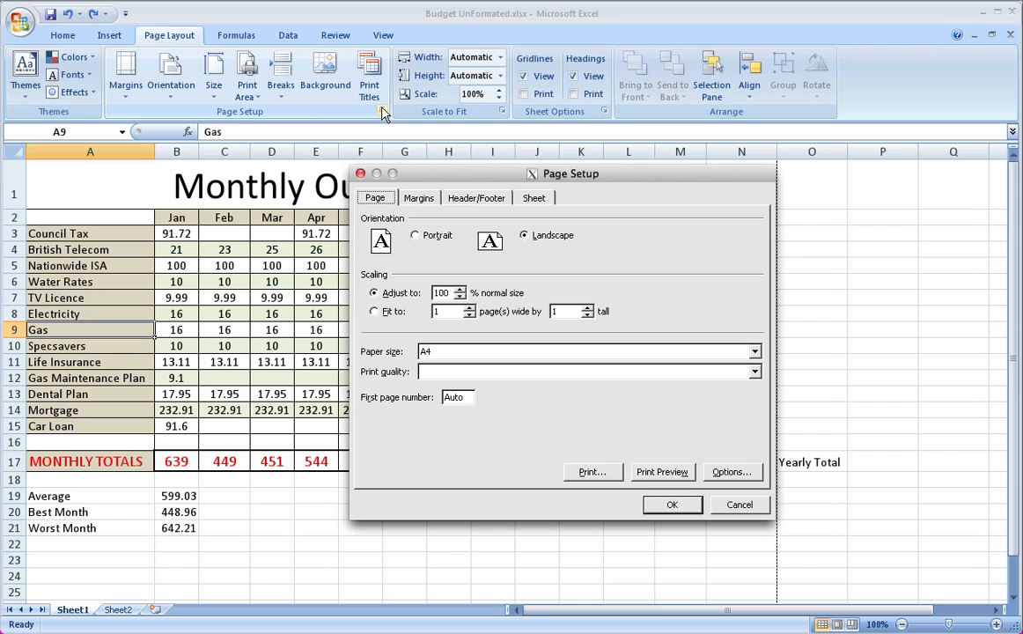
{"action": "left_click", "coordinate": [418, 198]}
{"action": "left_click", "coordinate": [375, 198]}
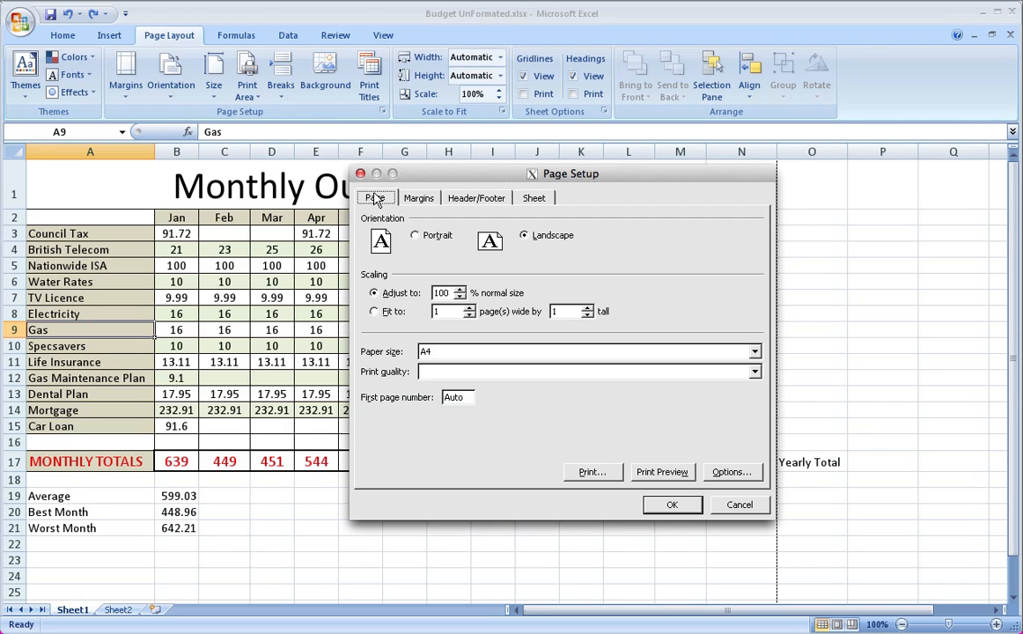
{"action": "left_click", "coordinate": [417, 237]}
{"action": "left_click", "coordinate": [525, 236]}
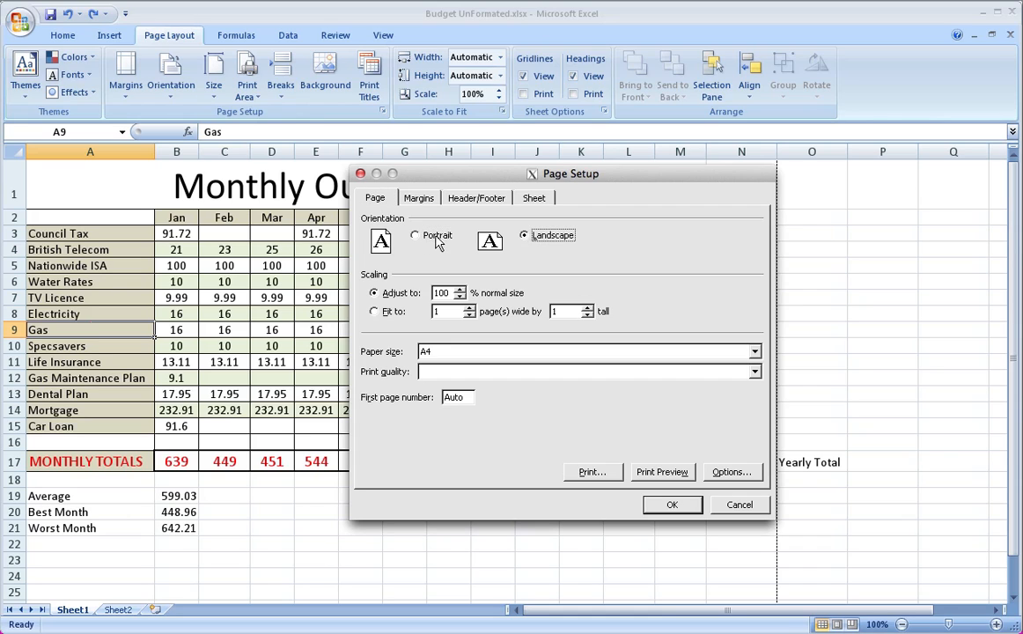
{"action": "left_click", "coordinate": [437, 240]}
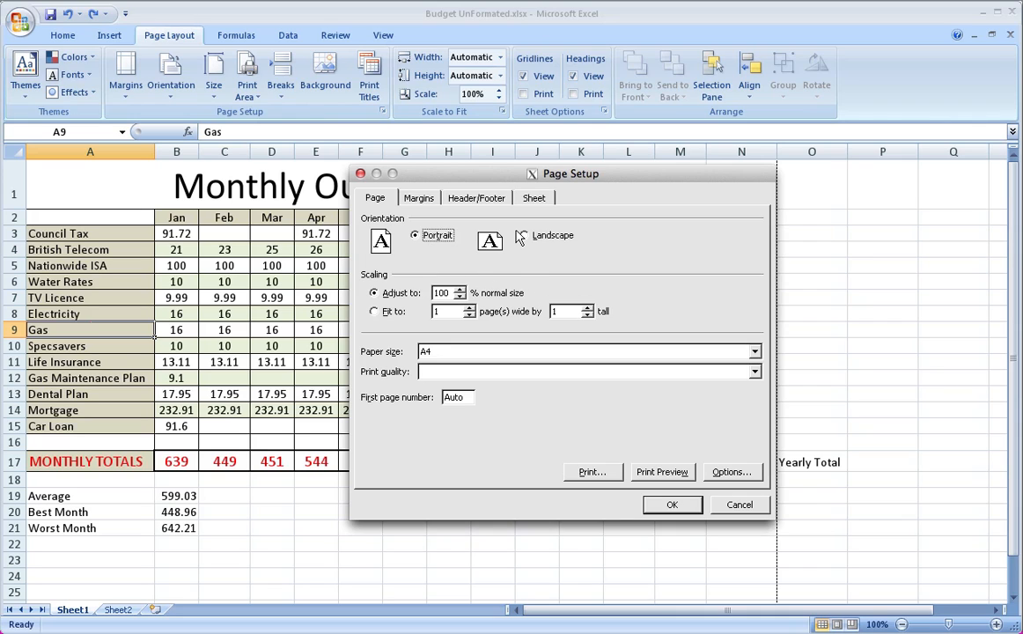
Step: Set the page footer to the built-in "Prepared by" entry with the author's name, the date 22/05/2012 and Page 1
{"action": "left_click", "coordinate": [481, 199]}
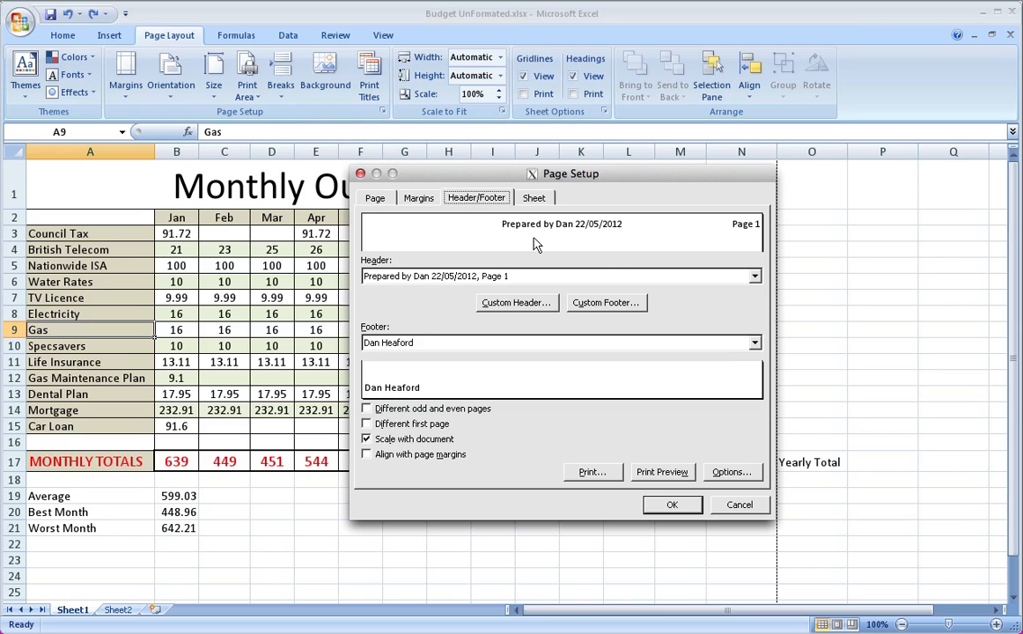
{"action": "left_click", "coordinate": [754, 343]}
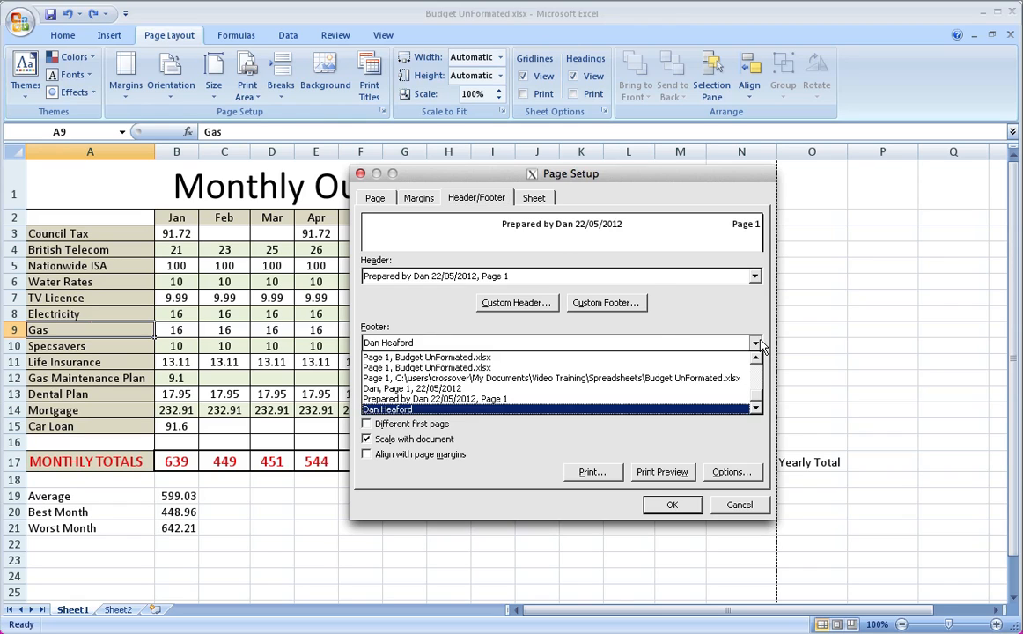
{"action": "left_click", "coordinate": [760, 385]}
{"action": "mouse_move", "coordinate": [760, 381]}
{"action": "left_mouse_down"}
{"action": "mouse_move", "coordinate": [762, 355]}
{"action": "mouse_move", "coordinate": [763, 379]}
{"action": "left_mouse_up"}
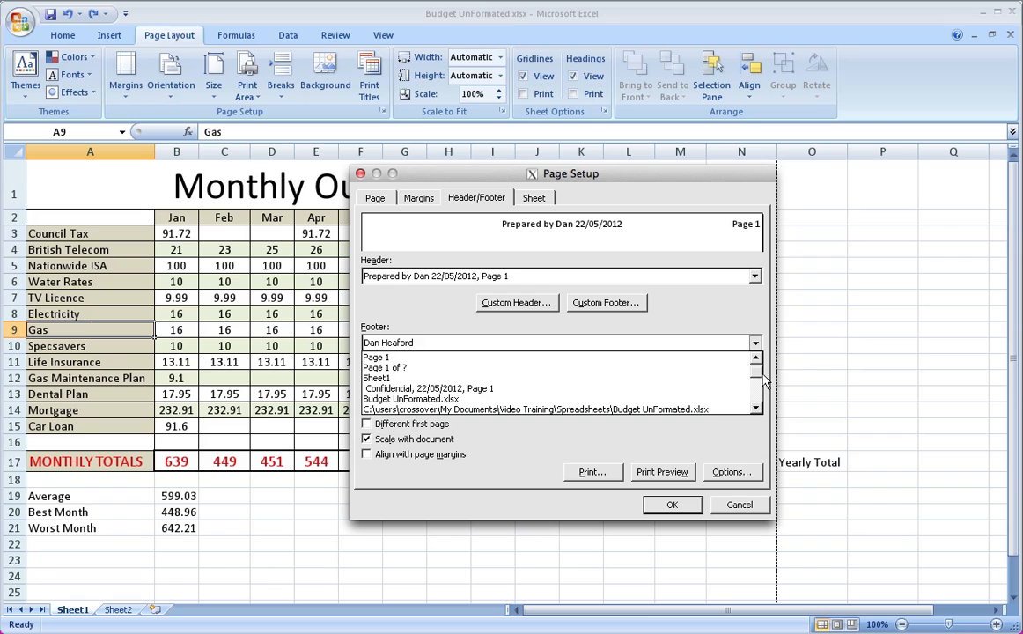
{"action": "left_click_drag", "start_coordinate": [763, 375], "coordinate": [763, 373]}
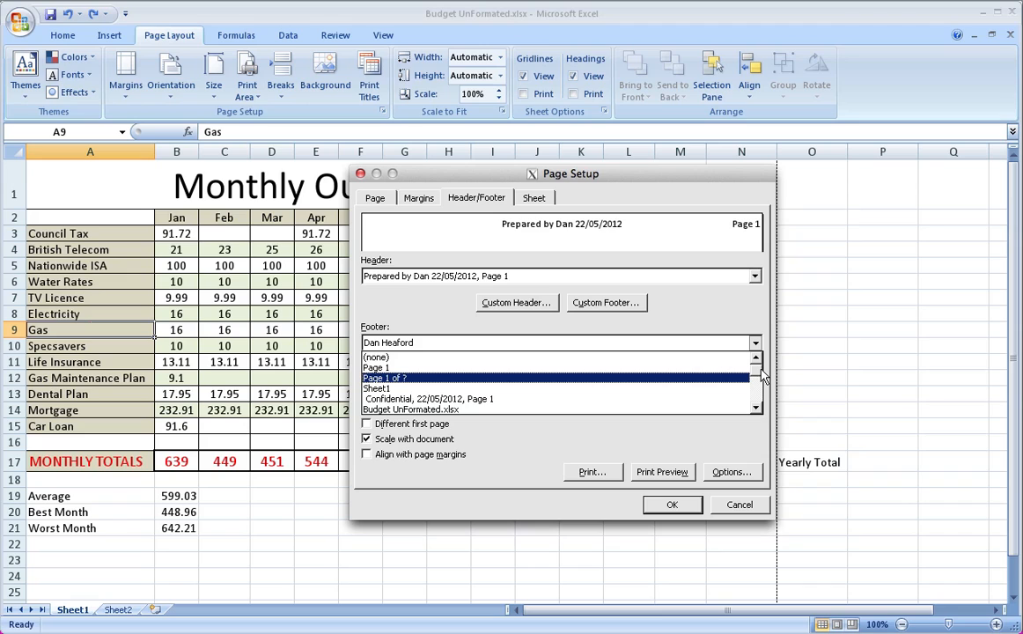
{"action": "left_click_drag", "start_coordinate": [763, 375], "coordinate": [760, 381]}
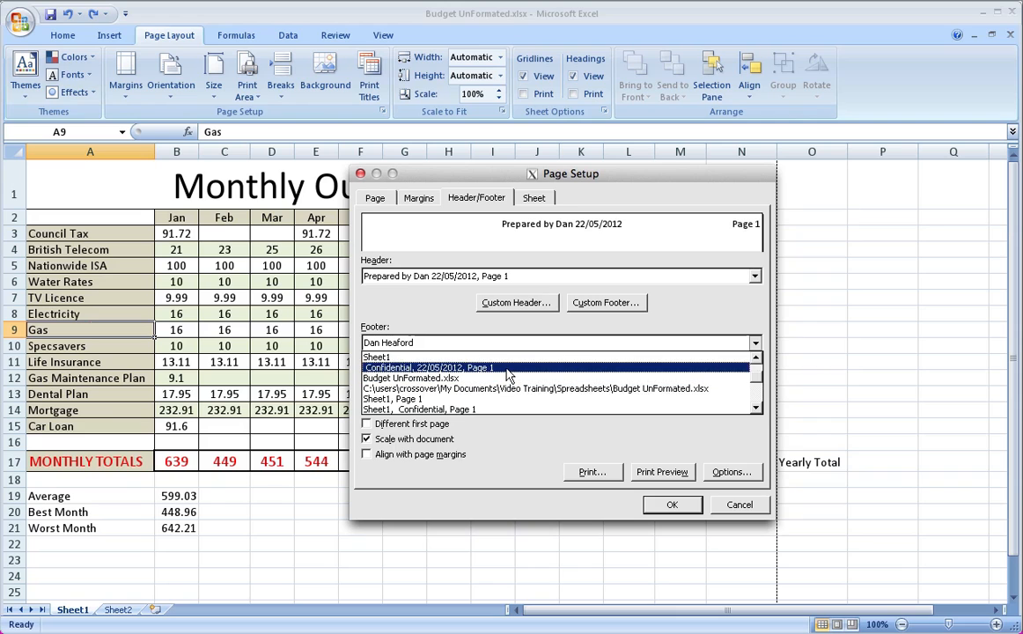
{"action": "left_click_drag", "start_coordinate": [754, 377], "coordinate": [756, 400]}
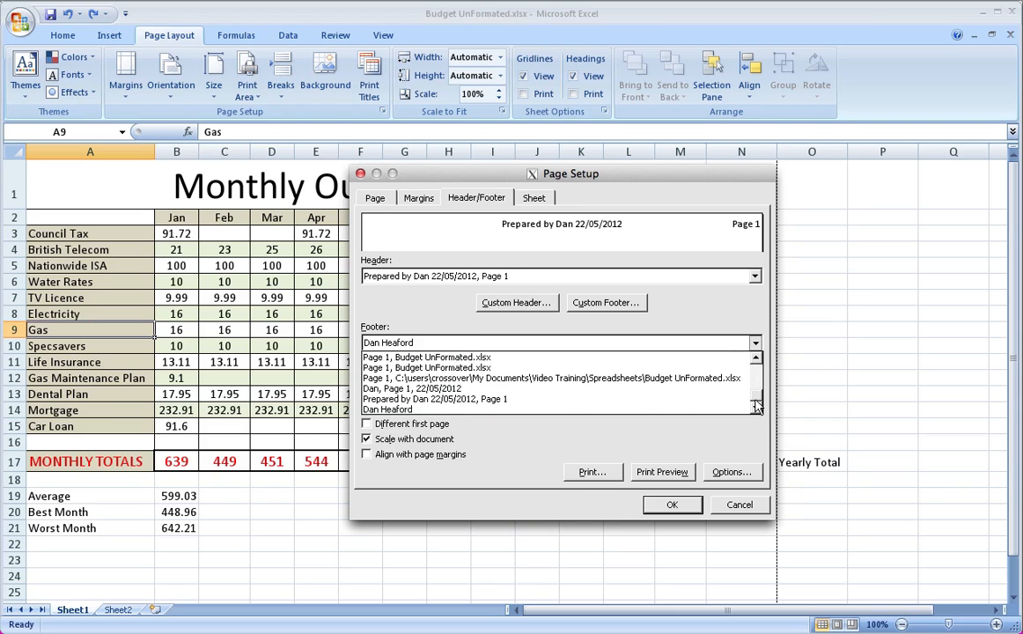
{"action": "left_click", "coordinate": [474, 399]}
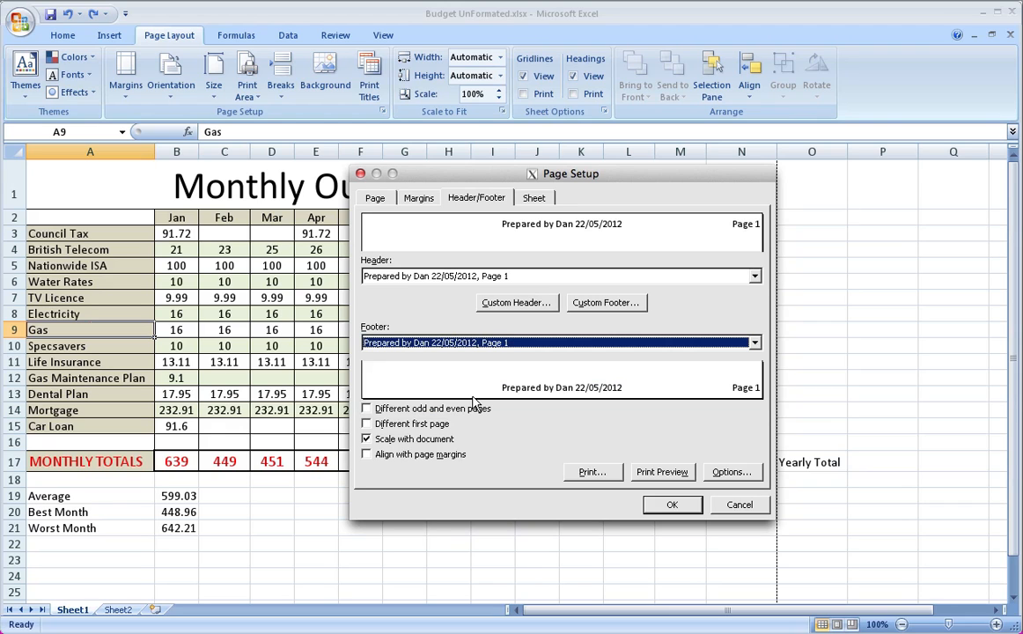
Step: Preview the printout, zoom in, and examine the first page's header, table cut-off and footer
{"action": "left_click", "coordinate": [661, 472]}
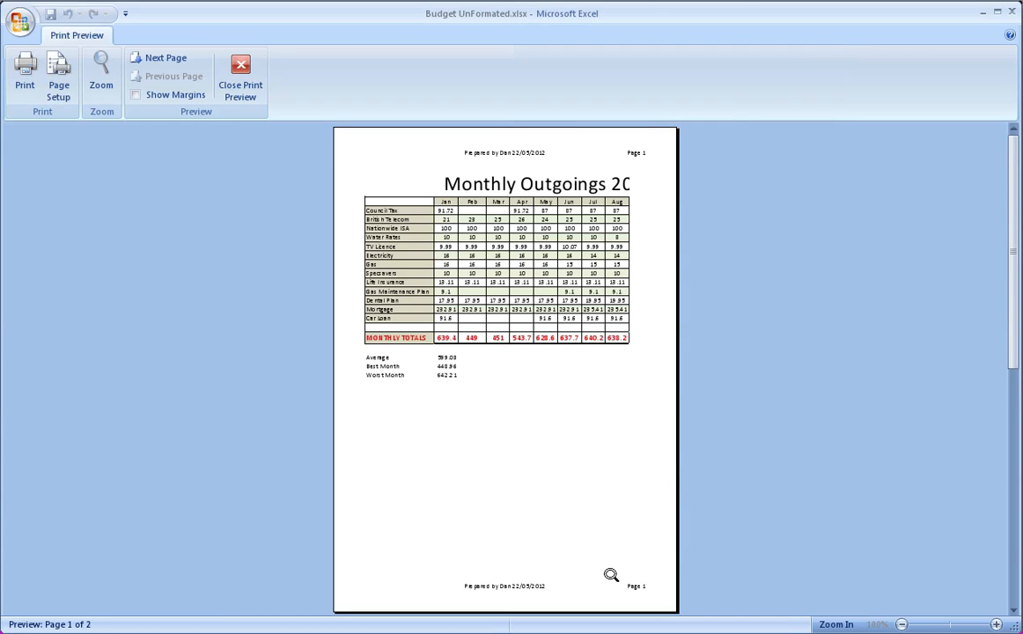
{"action": "left_click", "coordinate": [524, 581]}
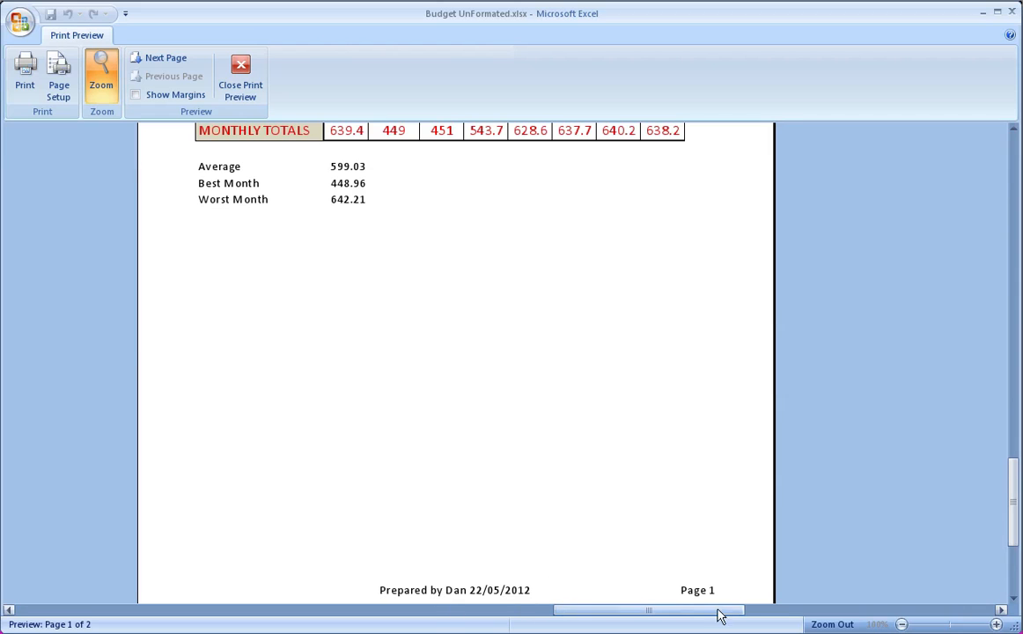
{"action": "scroll", "coordinate": [573, 489], "scroll_direction": "up", "scroll_amount": 10}
{"action": "scroll", "coordinate": [572, 489], "scroll_direction": "up", "scroll_amount": 3}
{"action": "scroll", "coordinate": [546, 467], "scroll_direction": "down", "scroll_amount": 4}
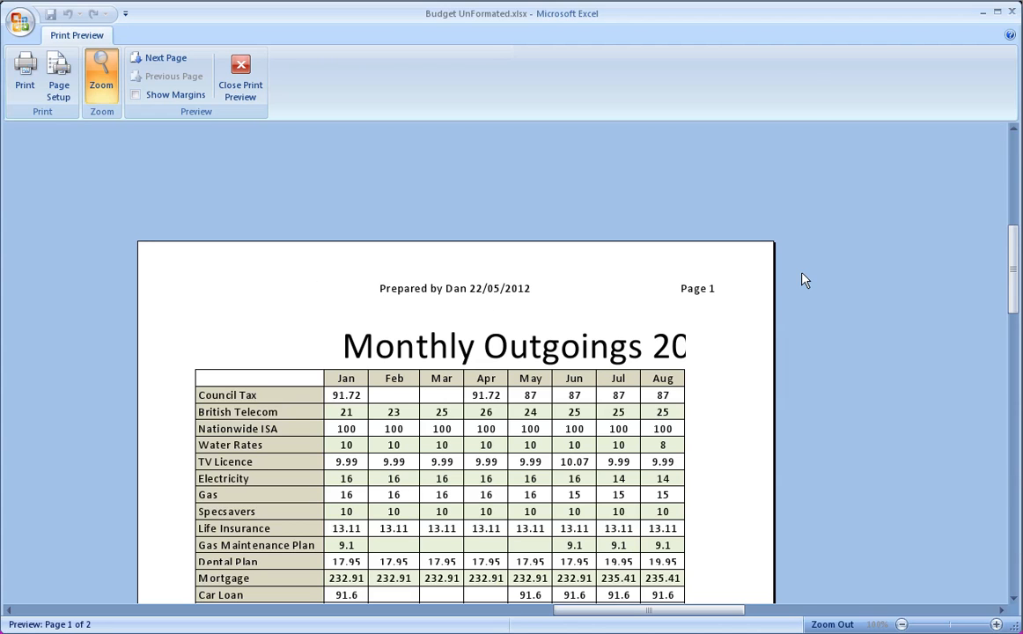
{"action": "scroll", "coordinate": [761, 288], "scroll_direction": "down", "scroll_amount": 5}
{"action": "scroll", "coordinate": [761, 288], "scroll_direction": "down", "scroll_amount": 5}
{"action": "scroll", "coordinate": [761, 288], "scroll_direction": "up", "scroll_amount": 10}
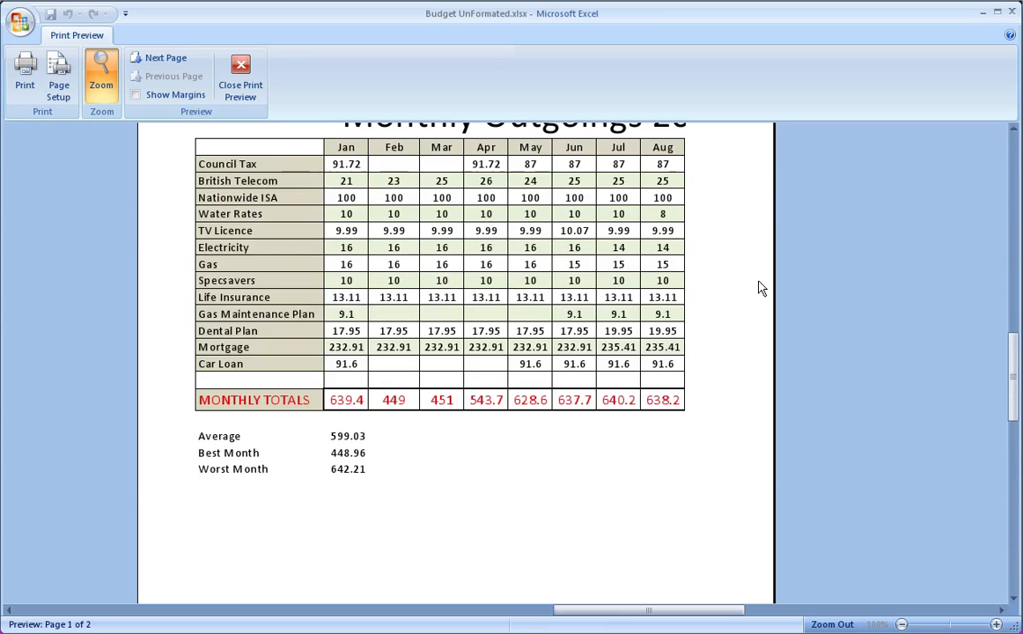
{"action": "scroll", "coordinate": [761, 288], "scroll_direction": "down", "scroll_amount": 5}
{"action": "scroll", "coordinate": [762, 288], "scroll_direction": "up", "scroll_amount": 5}
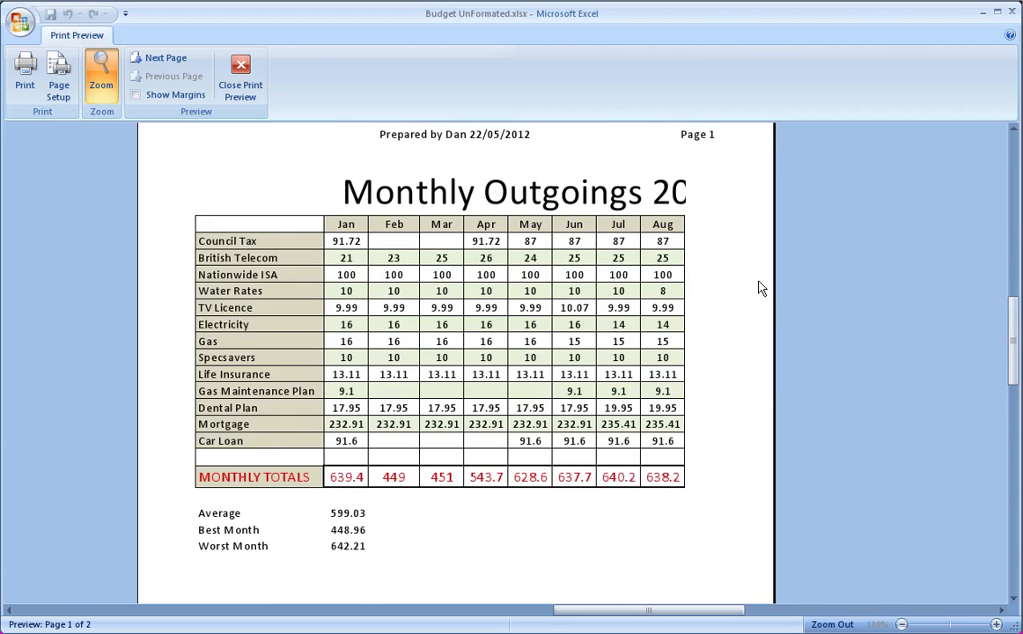
{"action": "scroll", "coordinate": [762, 288], "scroll_direction": "down", "scroll_amount": 1}
{"action": "scroll", "coordinate": [761, 288], "scroll_direction": "down", "scroll_amount": 5}
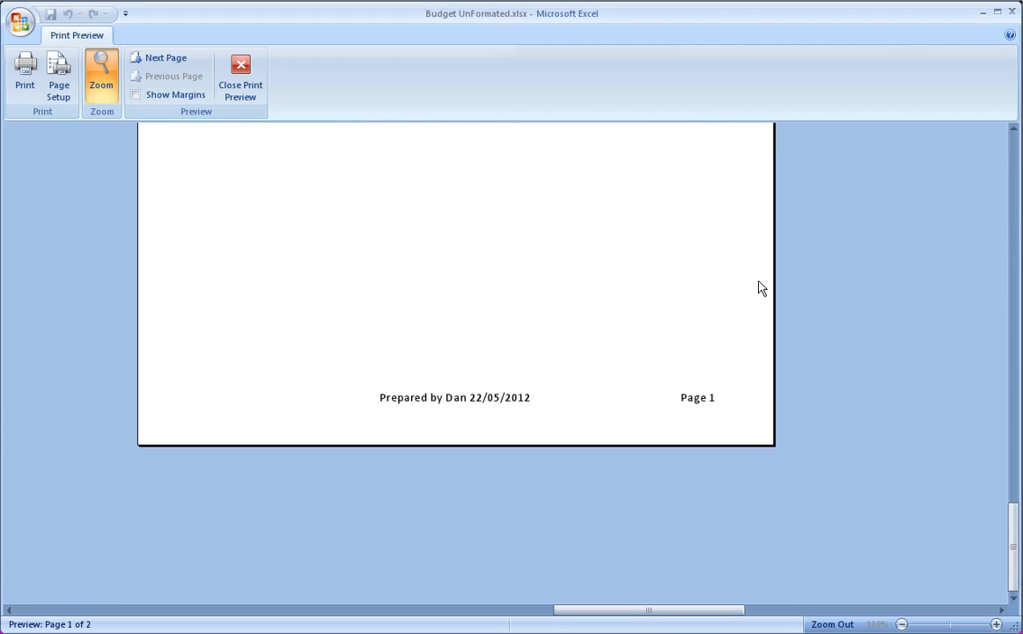
{"action": "scroll", "coordinate": [761, 287], "scroll_direction": "up", "scroll_amount": 6}
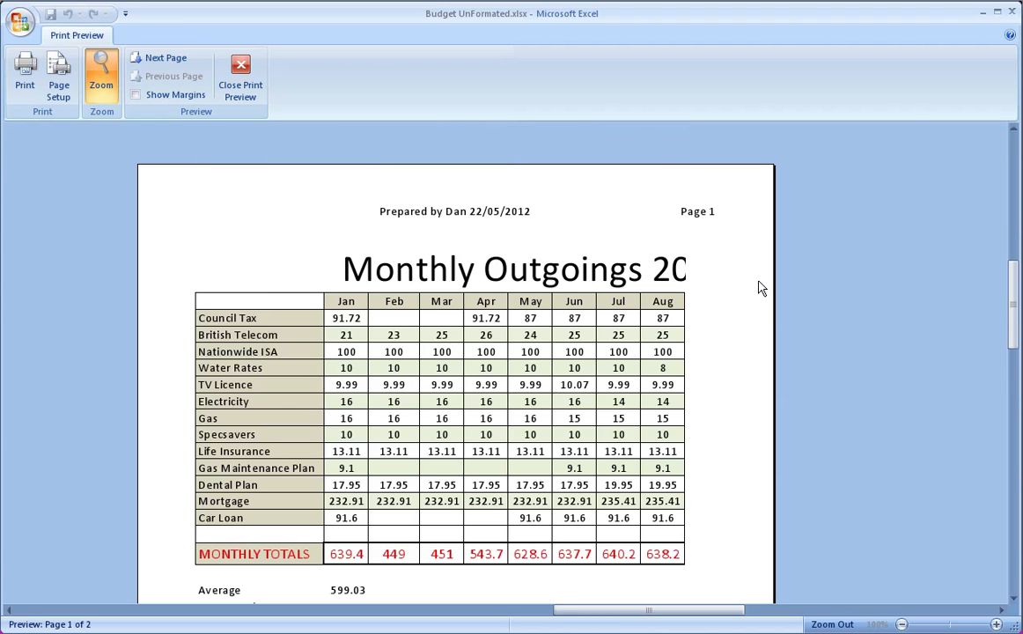
{"action": "scroll", "coordinate": [761, 287], "scroll_direction": "down", "scroll_amount": 4}
{"action": "scroll", "coordinate": [761, 287], "scroll_direction": "up", "scroll_amount": 5}
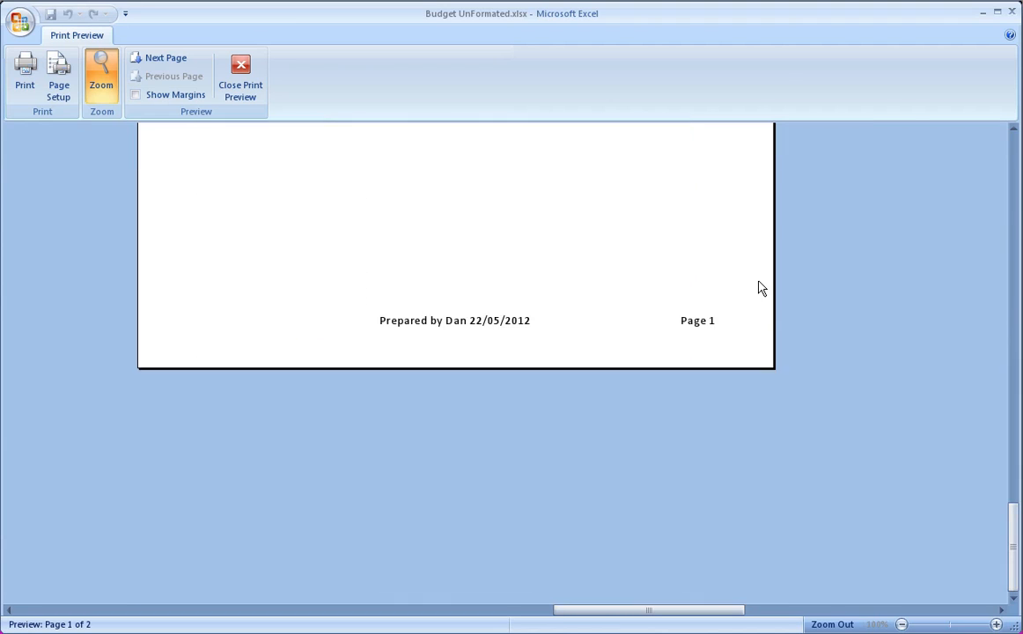
{"action": "scroll", "coordinate": [761, 287], "scroll_direction": "down", "scroll_amount": 4}
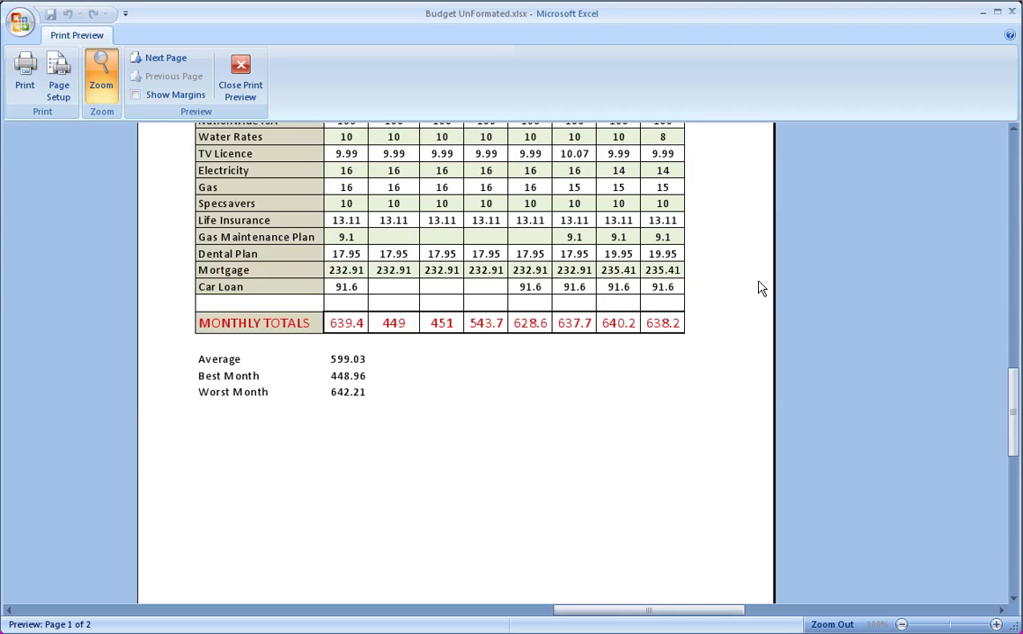
Step: Change the page orientation to Landscape from within the print preview
{"action": "left_click", "coordinate": [69, 76]}
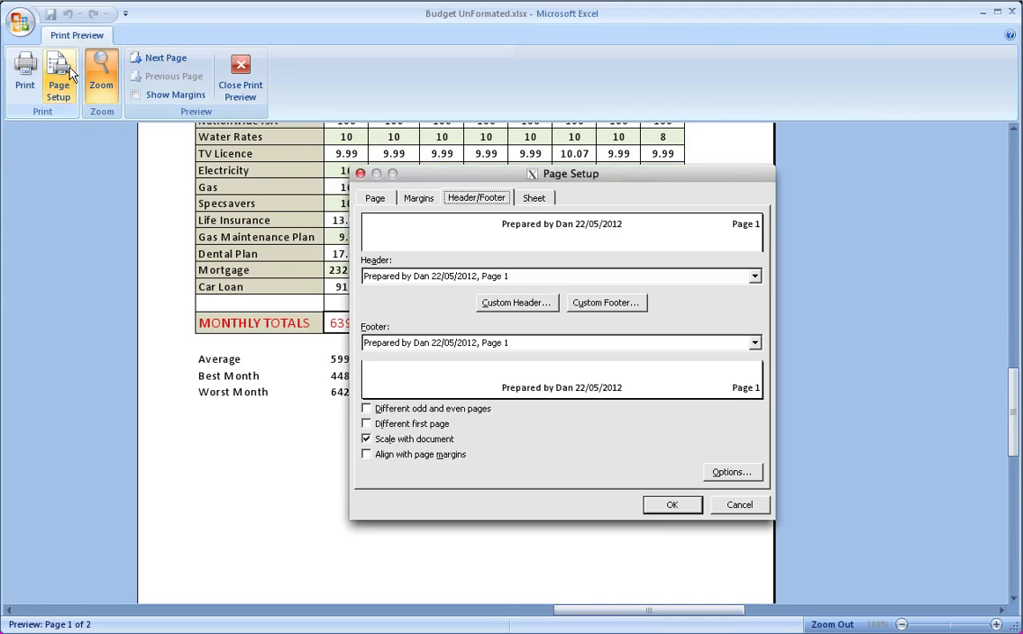
{"action": "left_click", "coordinate": [368, 197]}
{"action": "left_click", "coordinate": [525, 234]}
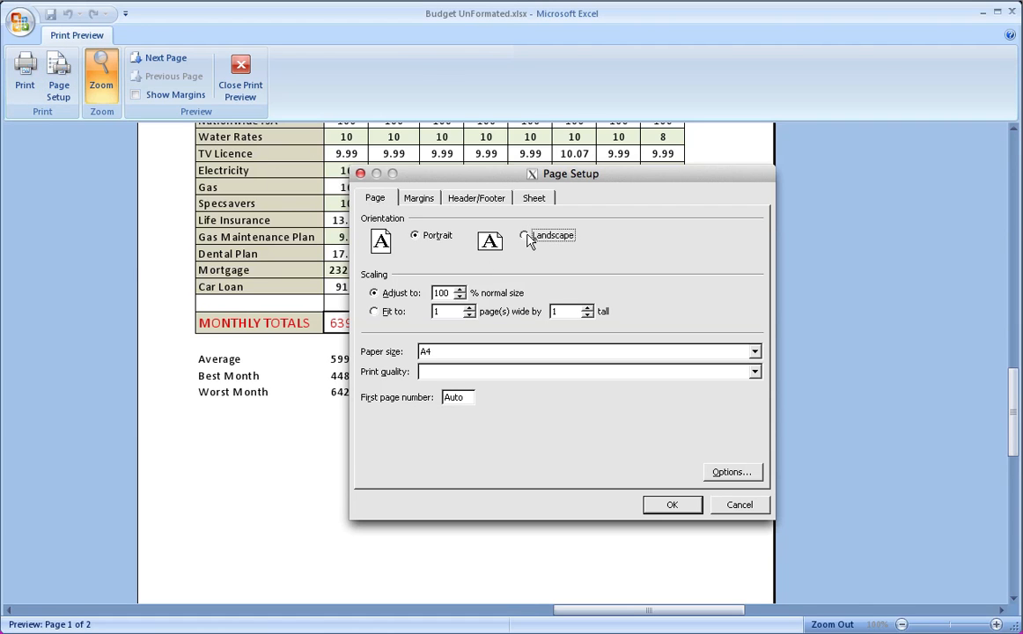
{"action": "left_click", "coordinate": [676, 503]}
Step: Examine the landscape page from header to footer, checking how the table fits, and close the print preview
{"action": "scroll", "coordinate": [682, 475], "scroll_direction": "up", "scroll_amount": 5}
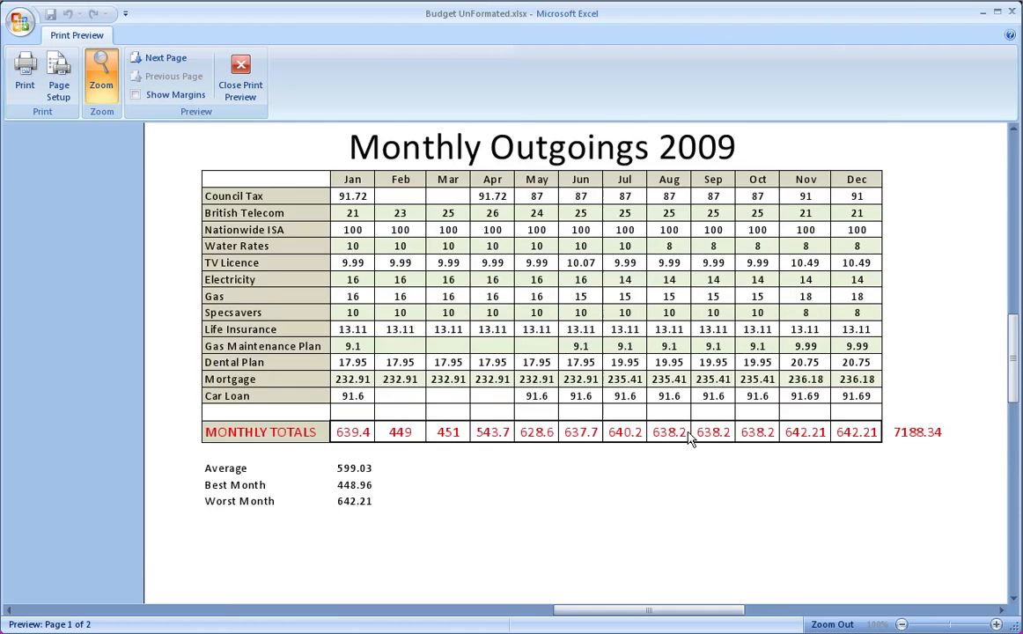
{"action": "scroll", "coordinate": [690, 440], "scroll_direction": "down", "scroll_amount": 3}
{"action": "scroll", "coordinate": [691, 440], "scroll_direction": "up", "scroll_amount": 5}
{"action": "scroll", "coordinate": [691, 440], "scroll_direction": "down", "scroll_amount": 4}
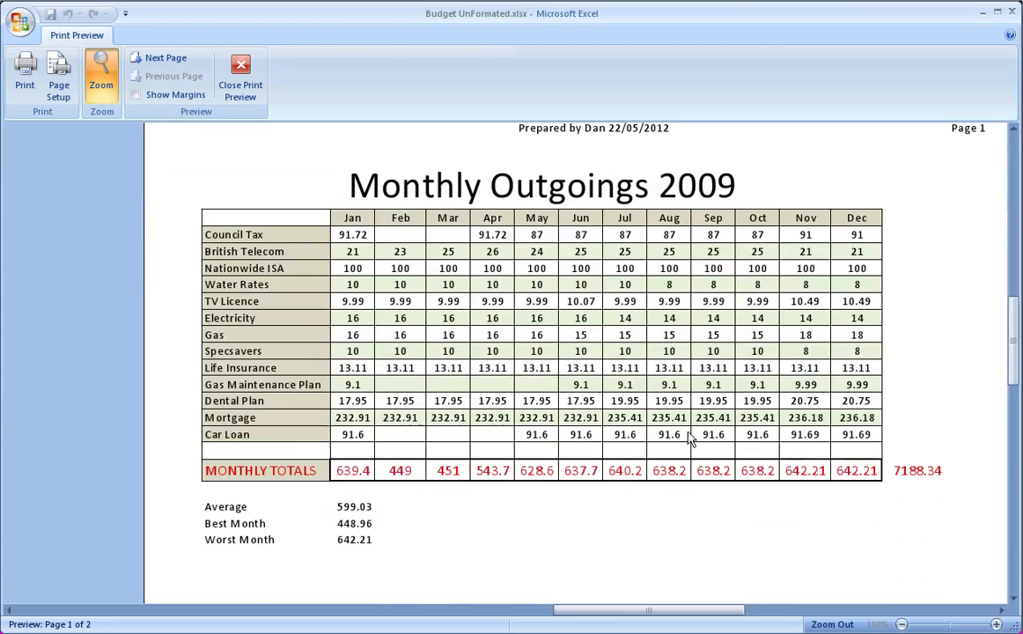
{"action": "scroll", "coordinate": [691, 440], "scroll_direction": "down", "scroll_amount": 3}
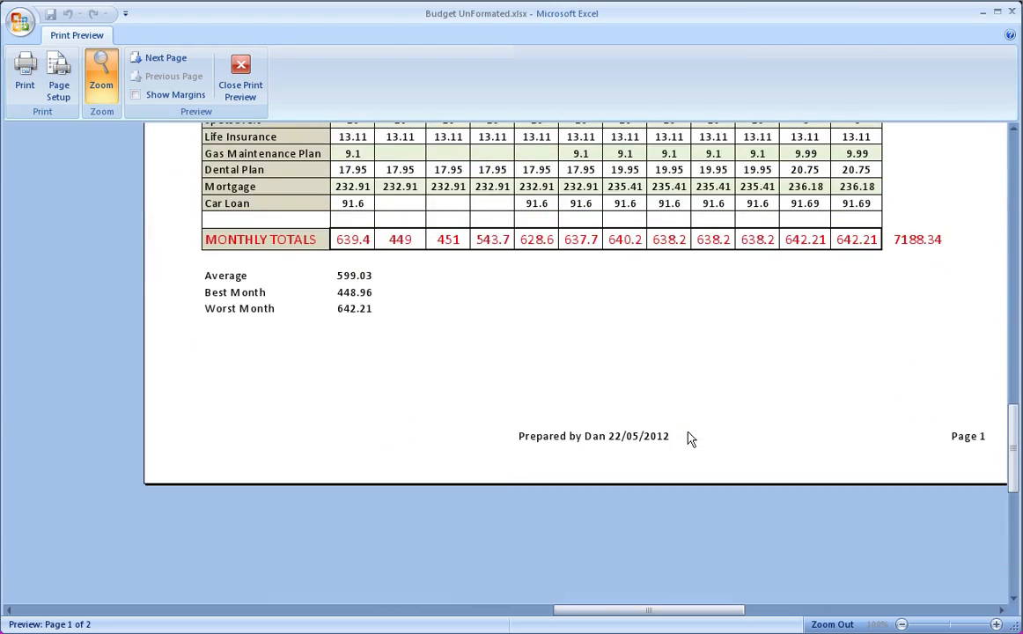
{"action": "scroll", "coordinate": [691, 440], "scroll_direction": "up", "scroll_amount": 5}
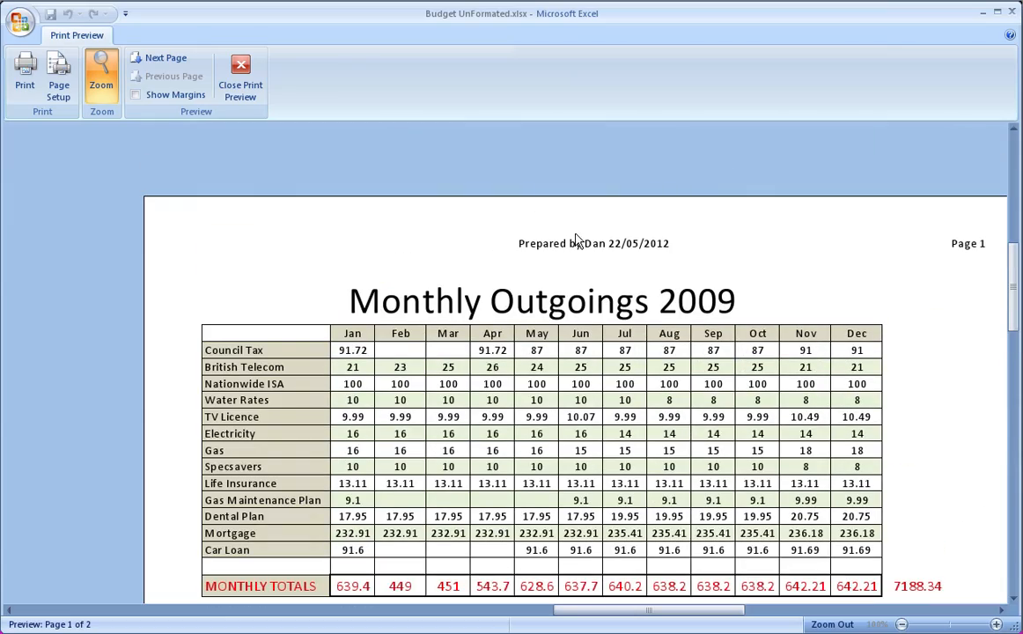
{"action": "scroll", "coordinate": [574, 239], "scroll_direction": "down", "scroll_amount": 5}
{"action": "scroll", "coordinate": [574, 240], "scroll_direction": "up", "scroll_amount": 5}
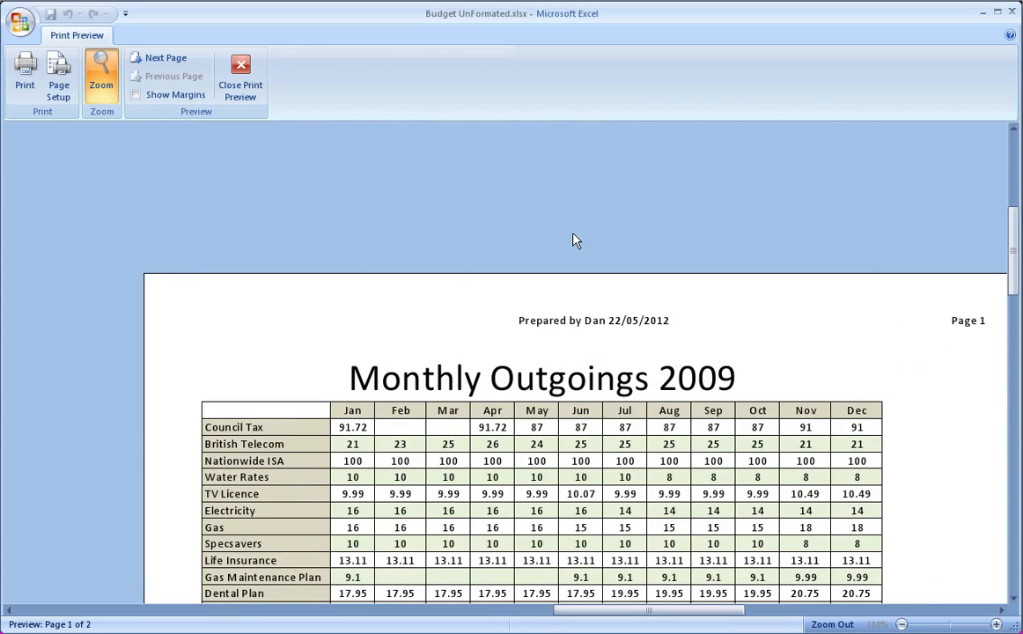
{"action": "scroll", "coordinate": [574, 239], "scroll_direction": "down", "scroll_amount": 5}
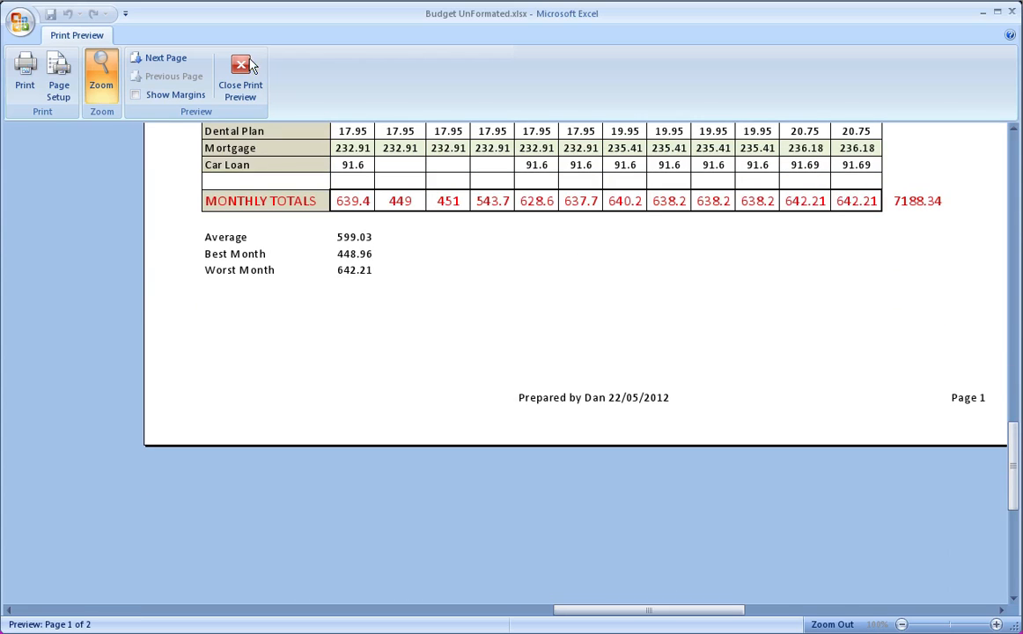
{"action": "left_click", "coordinate": [238, 77]}
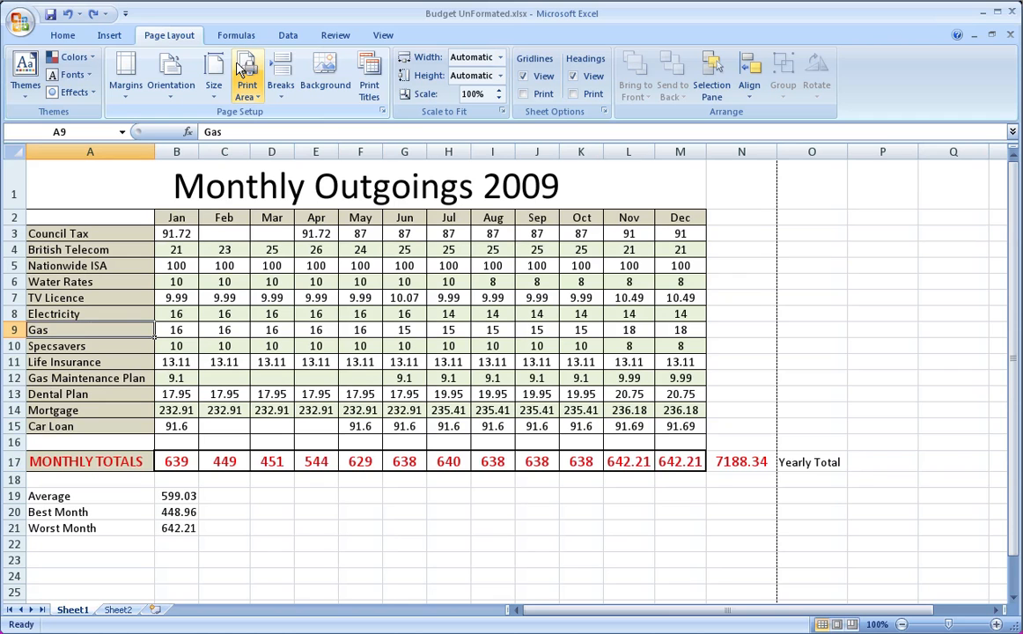
Step: Set the page header to the file name Budget UnFormated.xlsx and check it in the print preview
{"action": "left_click", "coordinate": [382, 111]}
{"action": "left_click", "coordinate": [476, 198]}
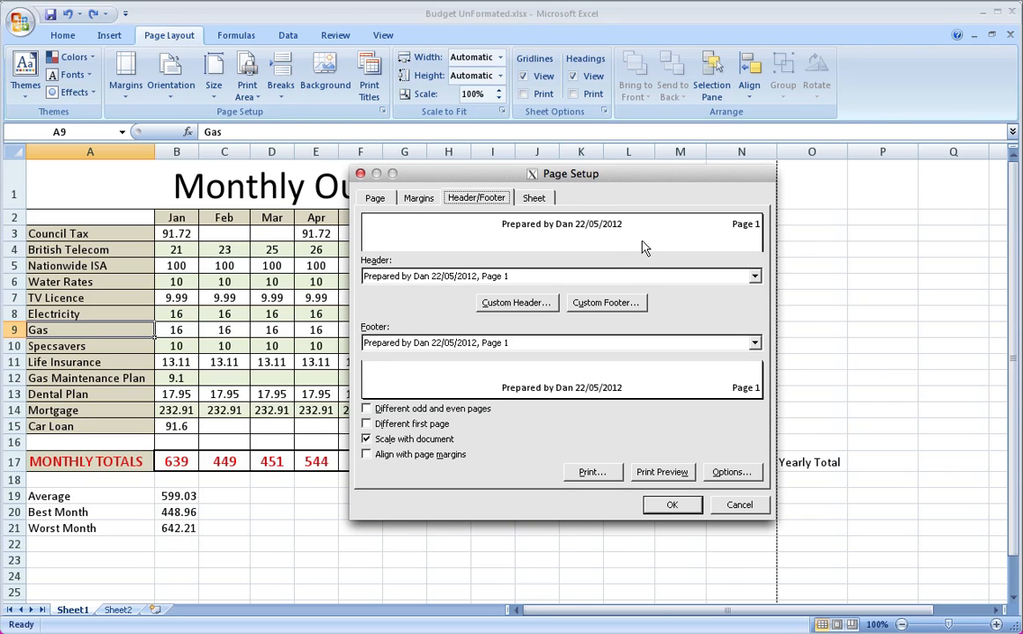
{"action": "left_click", "coordinate": [754, 275]}
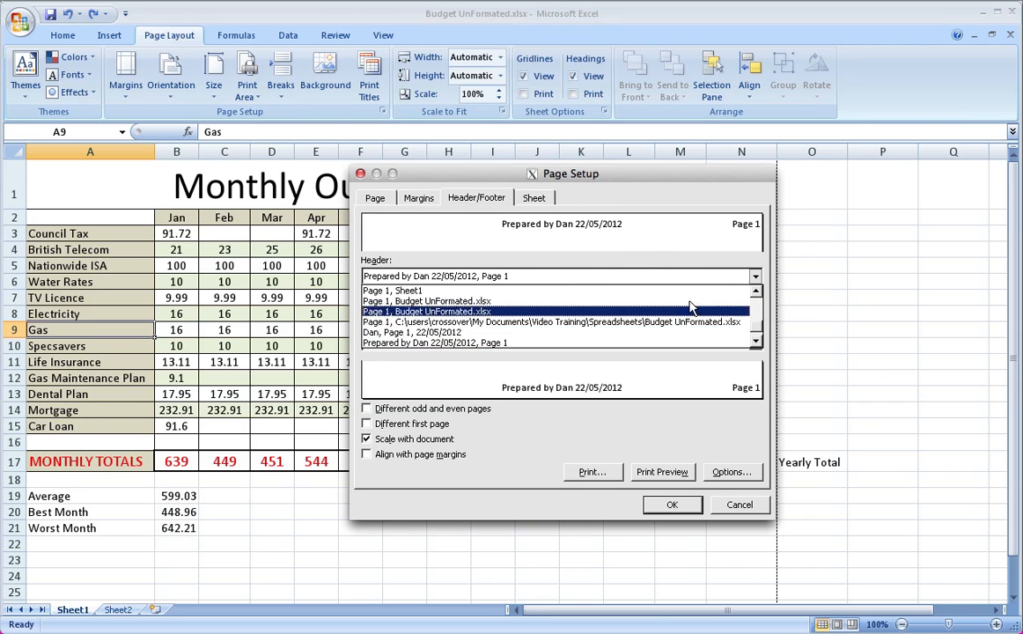
{"action": "scroll", "coordinate": [691, 308], "scroll_direction": "up", "scroll_amount": 4}
{"action": "scroll", "coordinate": [691, 307], "scroll_direction": "down", "scroll_amount": 1}
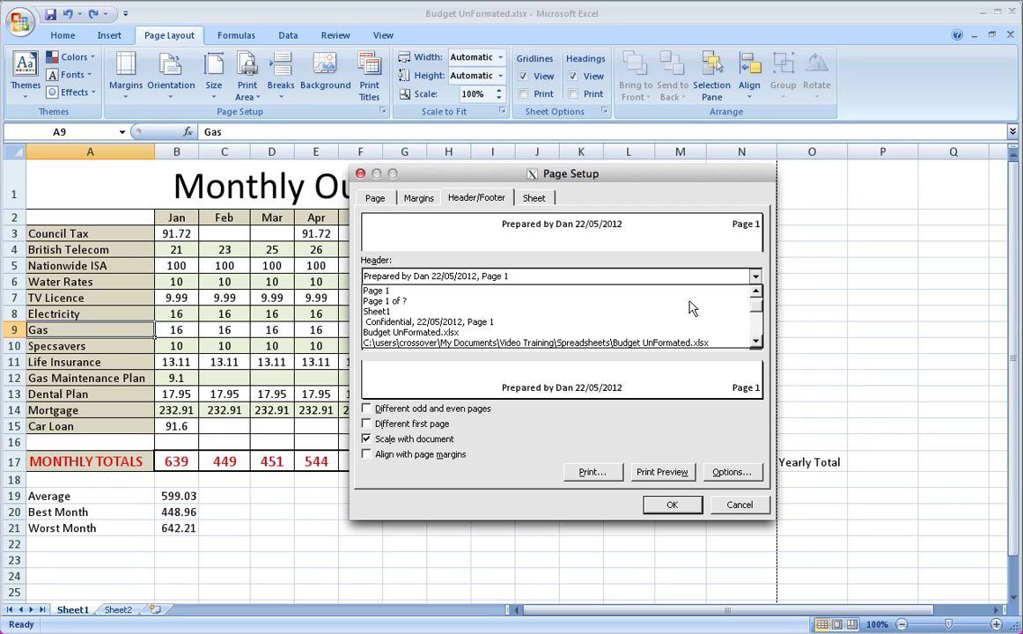
{"action": "left_click", "coordinate": [613, 332]}
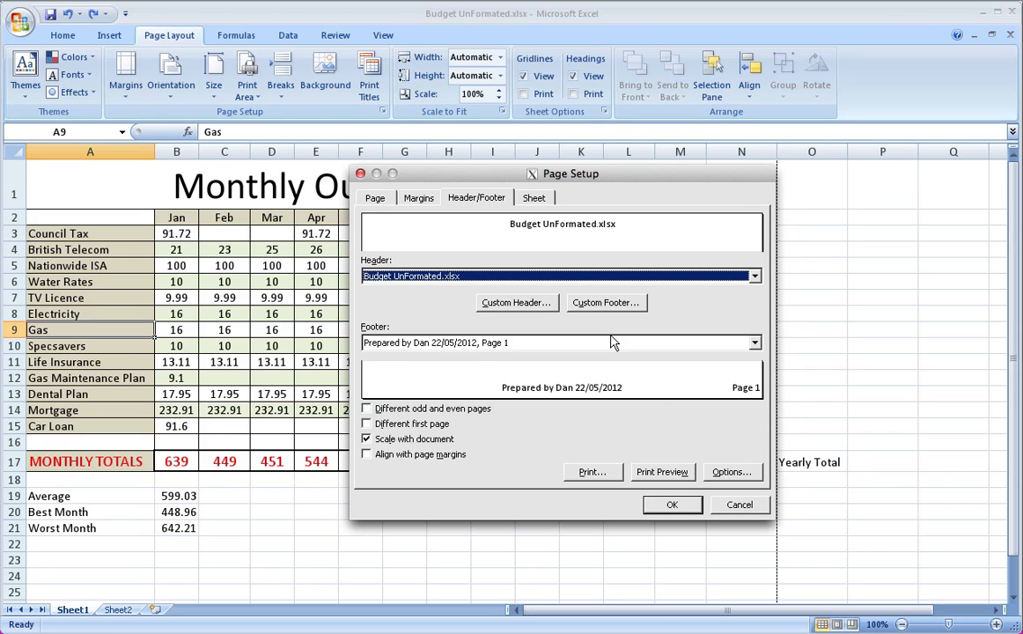
{"action": "left_click", "coordinate": [662, 472]}
{"action": "scroll", "coordinate": [652, 429], "scroll_direction": "up", "scroll_amount": 5}
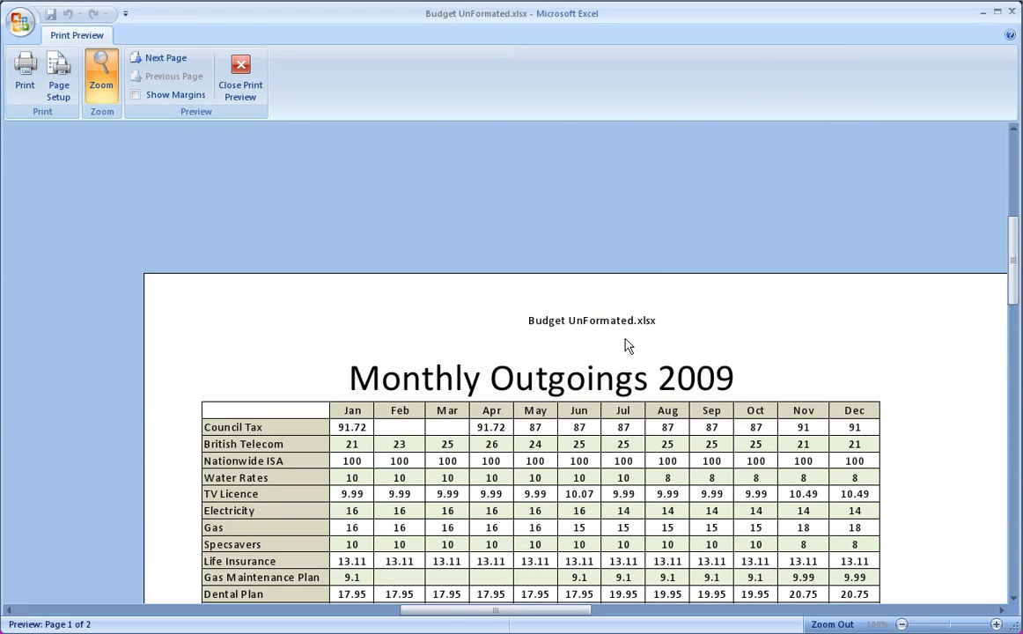
Step: Close the print preview and add M2 Training to the left section of the custom footer
{"action": "scroll", "coordinate": [627, 345], "scroll_direction": "down", "scroll_amount": 5}
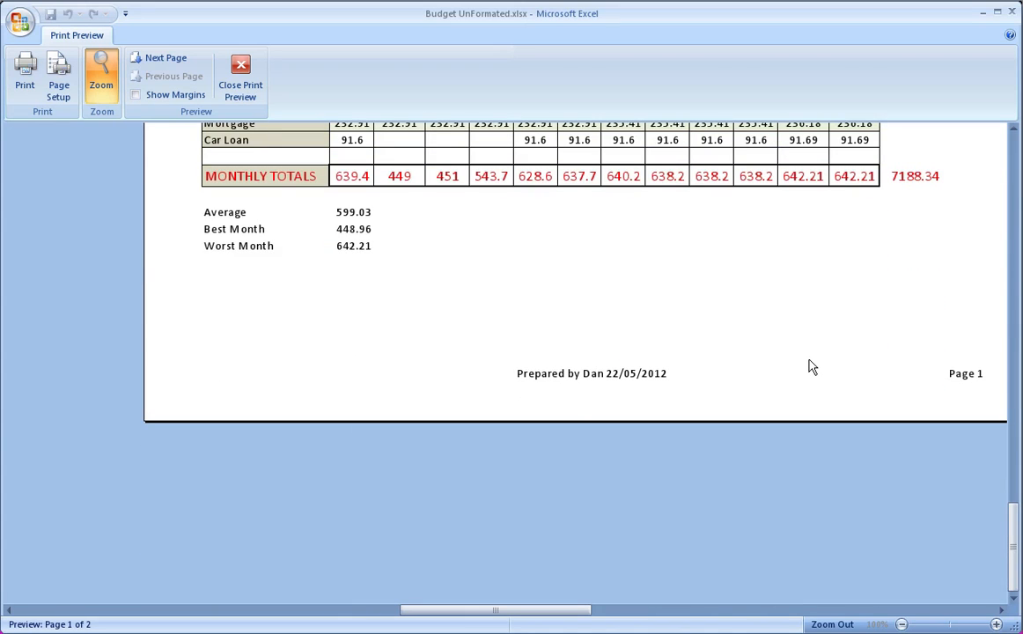
{"action": "left_click", "coordinate": [240, 83]}
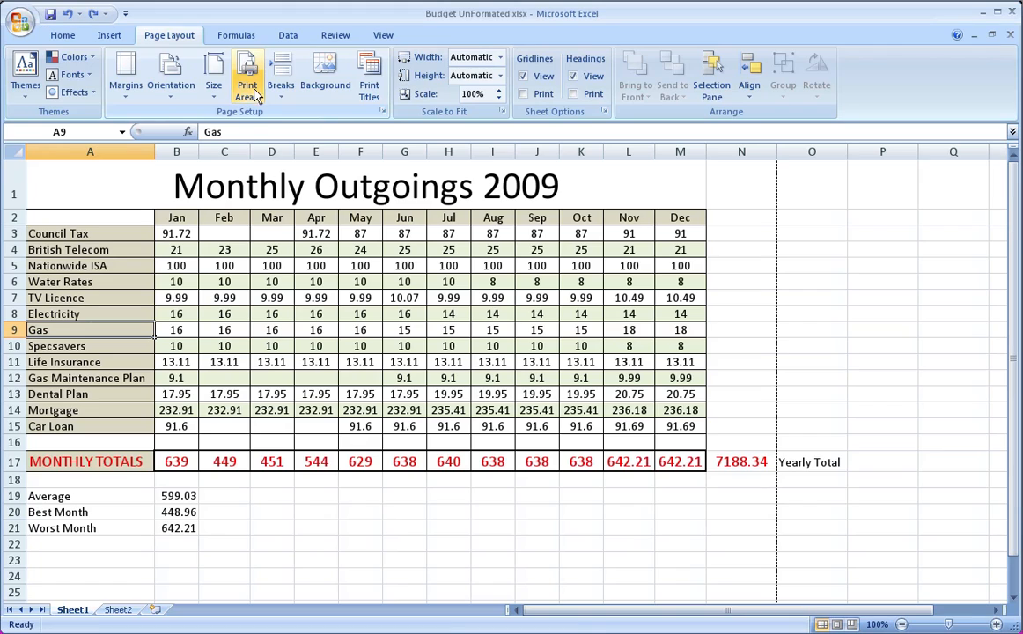
{"action": "left_click", "coordinate": [382, 111]}
{"action": "left_click", "coordinate": [476, 198]}
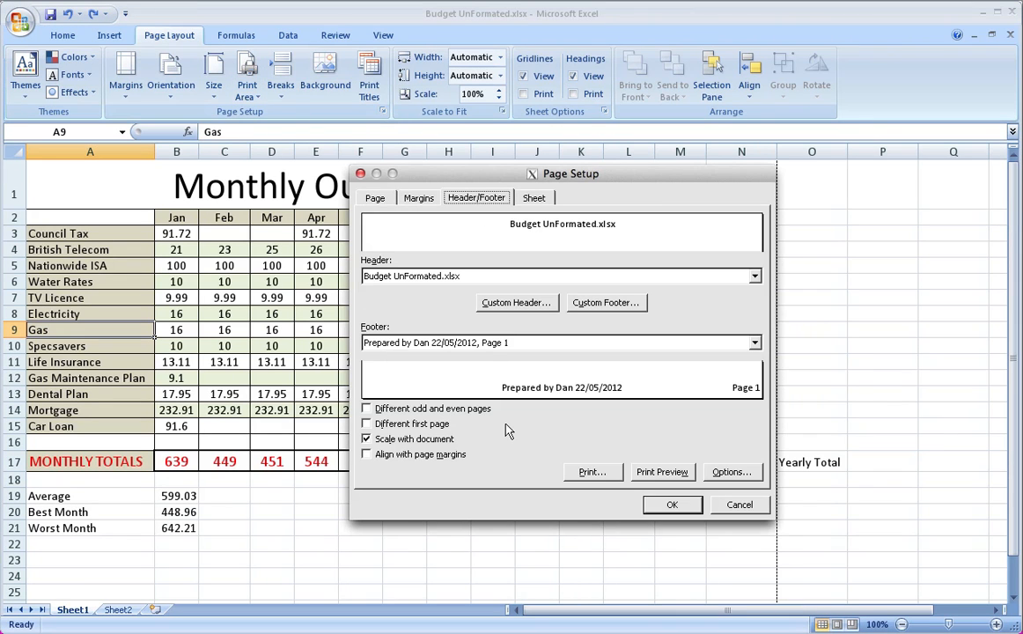
{"action": "left_click", "coordinate": [590, 305]}
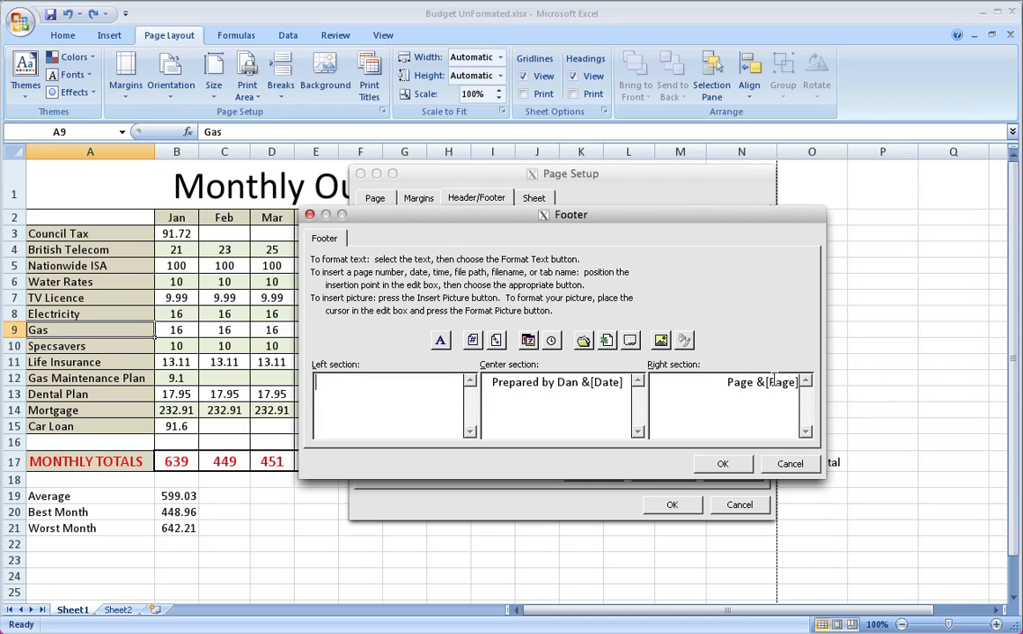
{"action": "type", "text": "2 Training"}
{"action": "key", "text": "Left"}
{"action": "key", "text": "Left"}
{"action": "key", "text": "Left"}
{"action": "key", "text": "Left"}
{"action": "key", "text": "Left"}
{"action": "key", "text": "Left"}
{"action": "key", "text": "Left"}
{"action": "key", "text": "Left"}
{"action": "key", "text": "Left"}
{"action": "key", "text": "Left"}
{"action": "type", "text": "M"}
{"action": "left_click", "coordinate": [739, 468]}
Step: Check the footer and the whole first page in the print preview, and close the preview
{"action": "left_click", "coordinate": [660, 412]}
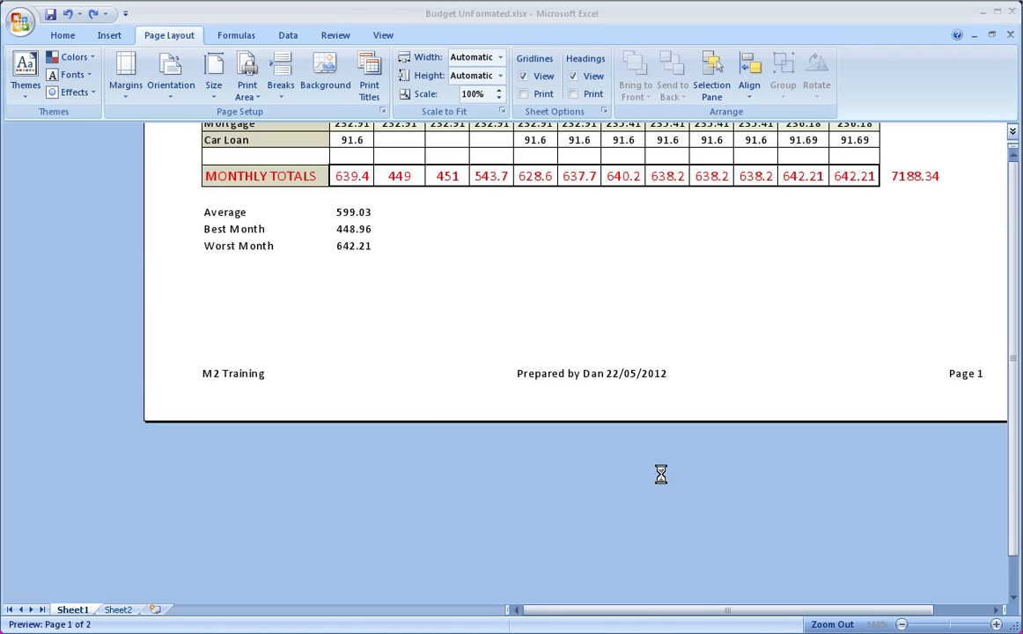
{"action": "left_click", "coordinate": [217, 383]}
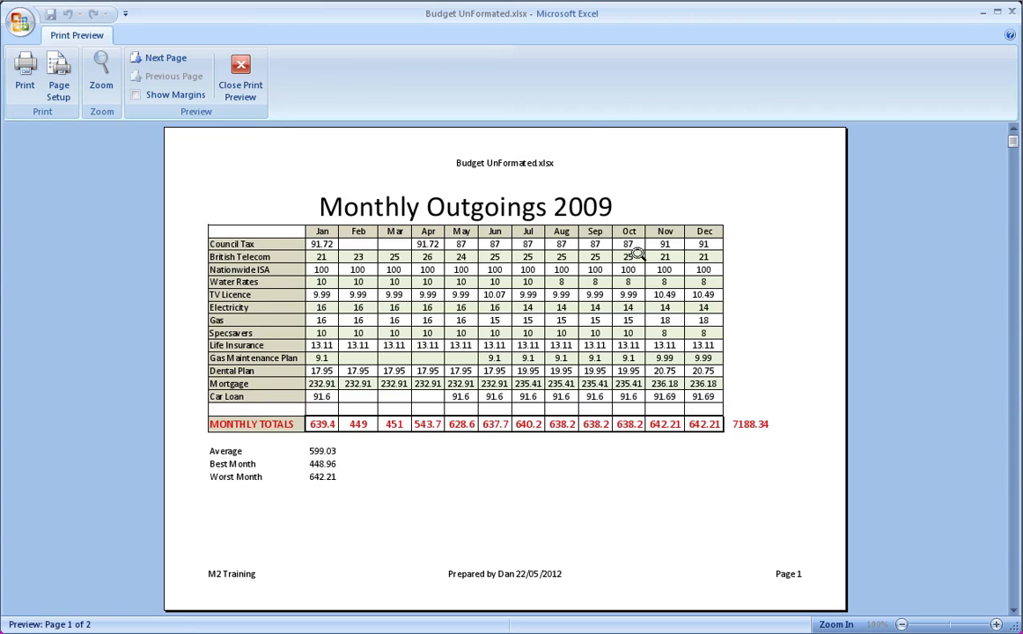
{"action": "left_click", "coordinate": [238, 74]}
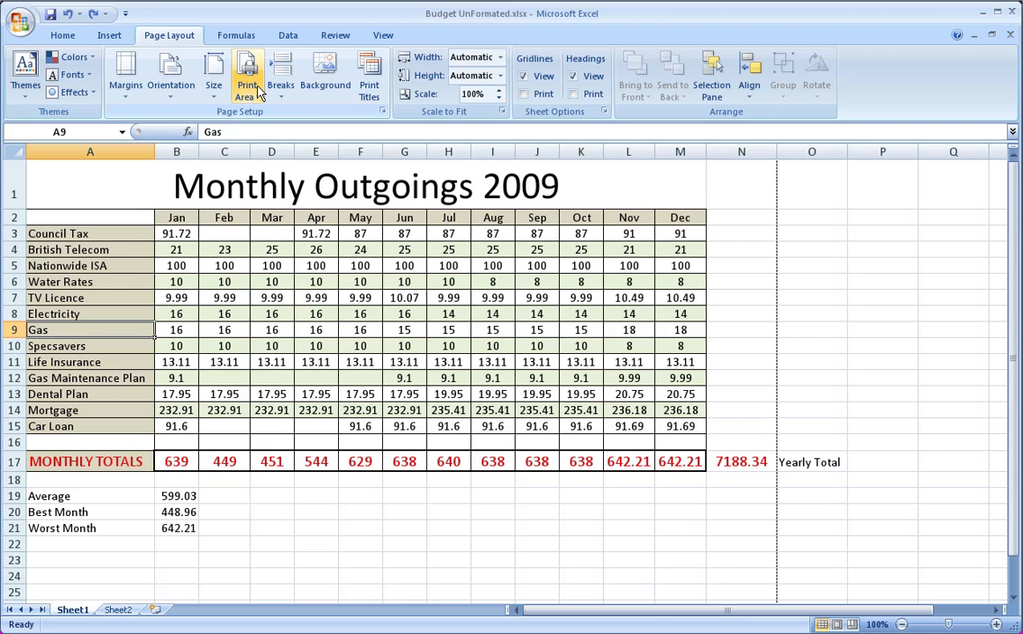
Step: Review the header and footer settings in Page Setup and close the dialog
{"action": "left_click", "coordinate": [383, 113]}
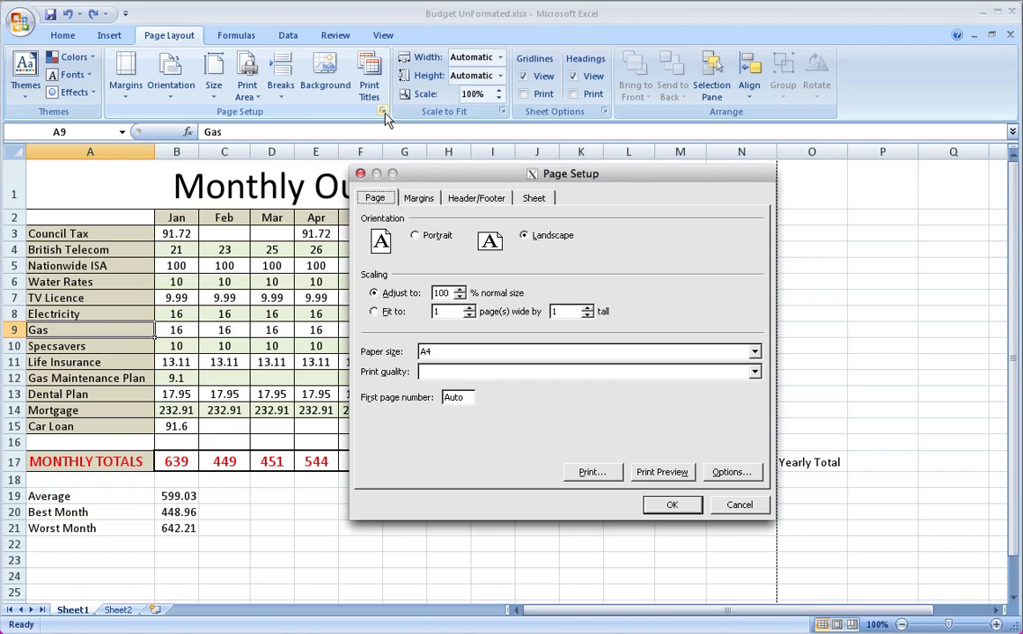
{"action": "left_click", "coordinate": [457, 198]}
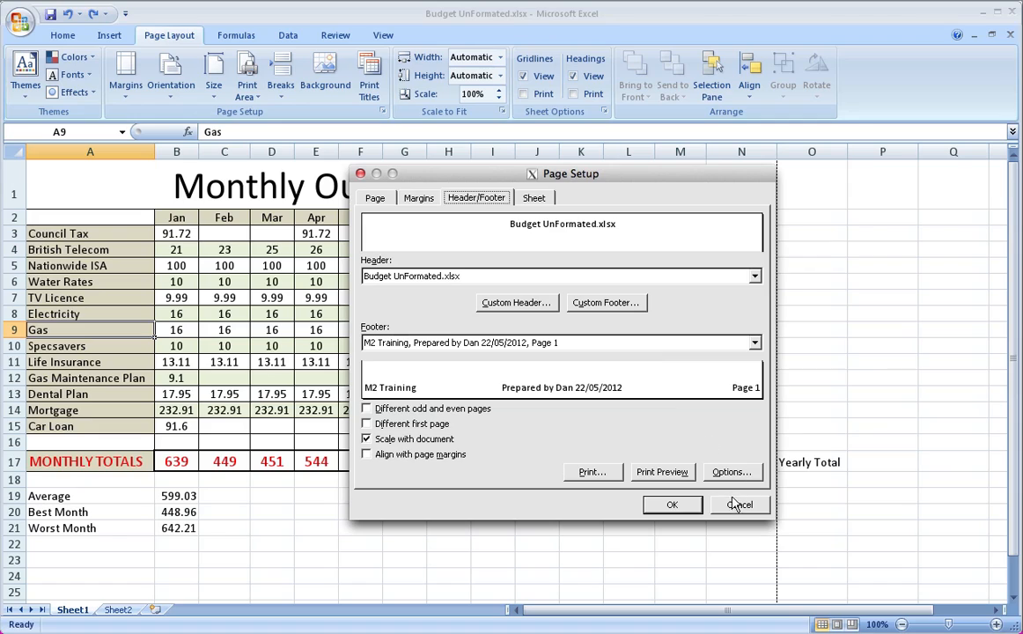
{"action": "key", "text": "Return"}
{"action": "scroll", "coordinate": [671, 462], "scroll_direction": "down", "scroll_amount": 1}
{"action": "scroll", "coordinate": [670, 462], "scroll_direction": "down", "scroll_amount": 6}
{"action": "scroll", "coordinate": [670, 462], "scroll_direction": "up", "scroll_amount": 7}
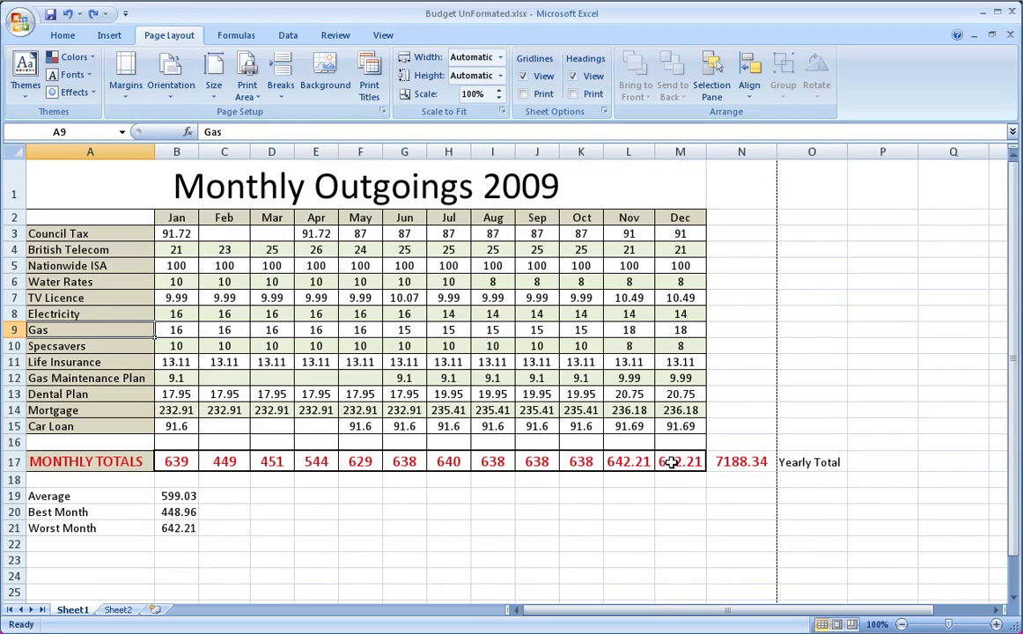
{"action": "scroll", "coordinate": [671, 462], "scroll_direction": "down", "scroll_amount": 9}
{"action": "scroll", "coordinate": [670, 462], "scroll_direction": "up", "scroll_amount": 9}
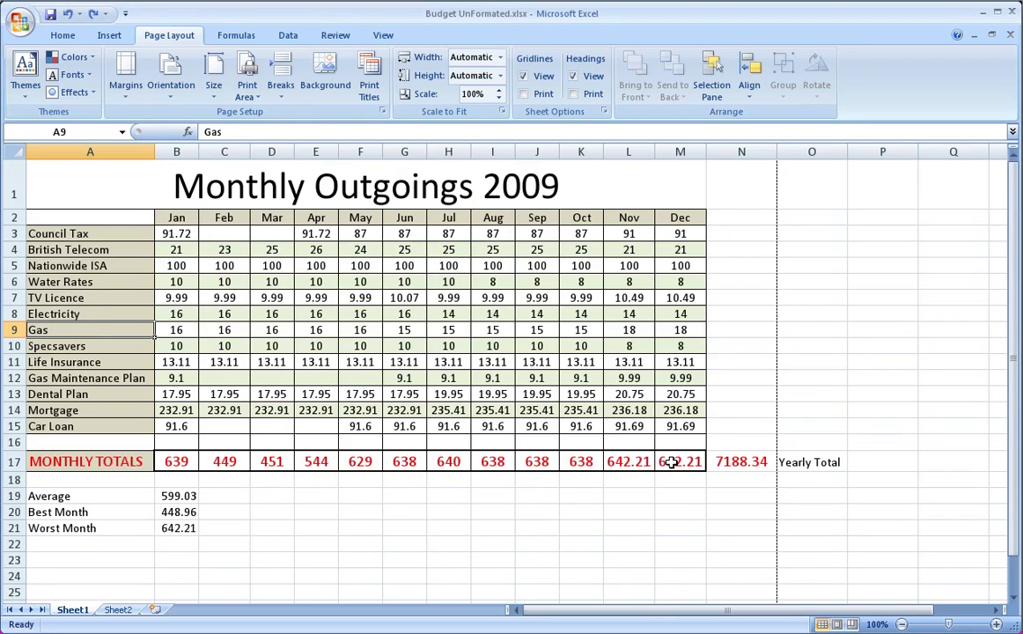
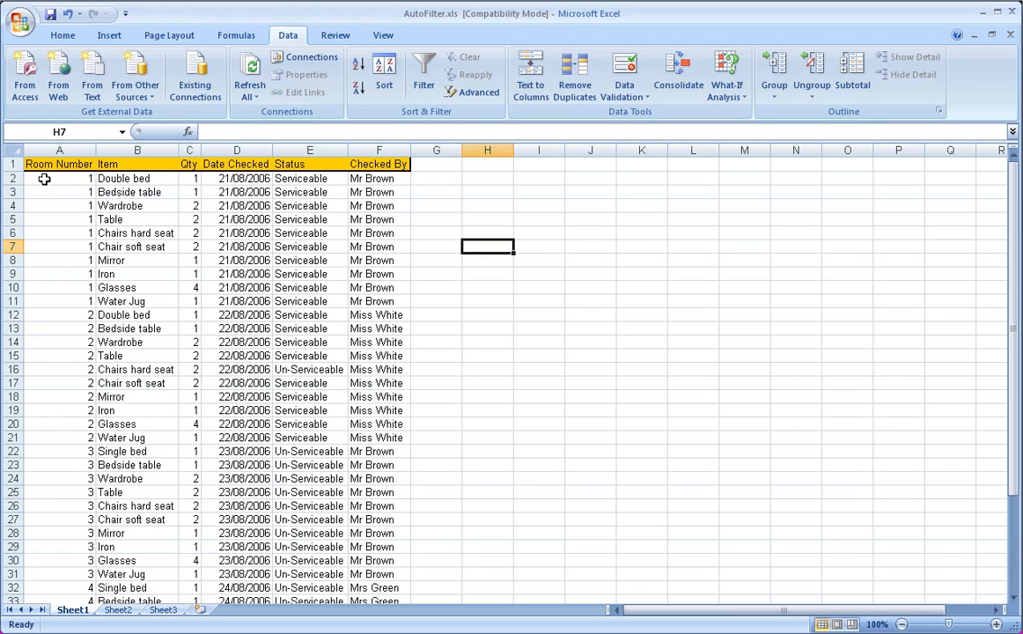
Step: Select the entire AutoFilter.xls worksheet and release the selection on an empty cell, twice
{"action": "left_click", "coordinate": [13, 151]}
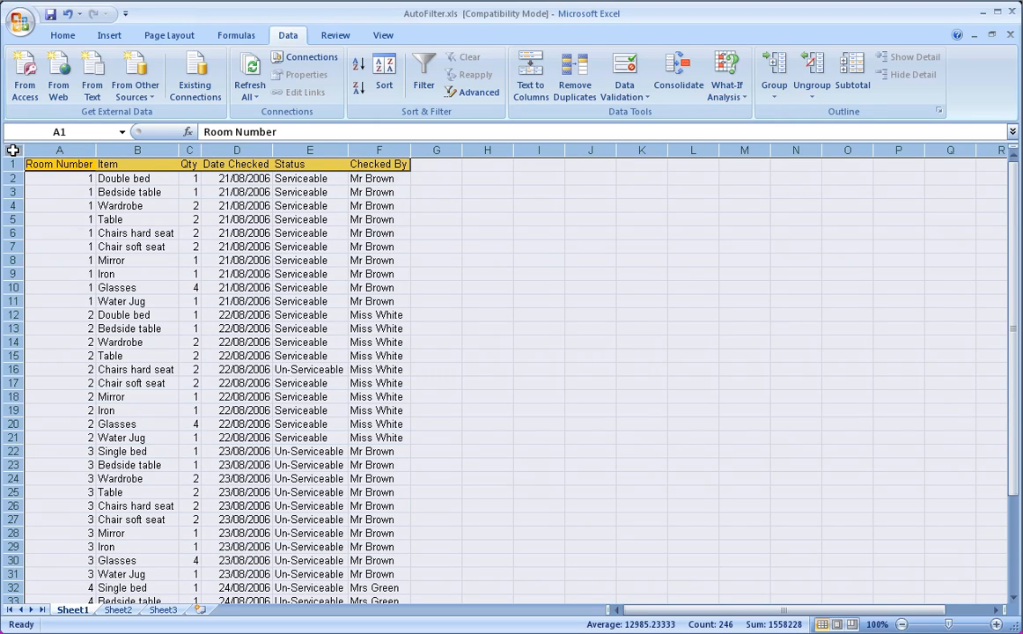
{"action": "left_click", "coordinate": [471, 273]}
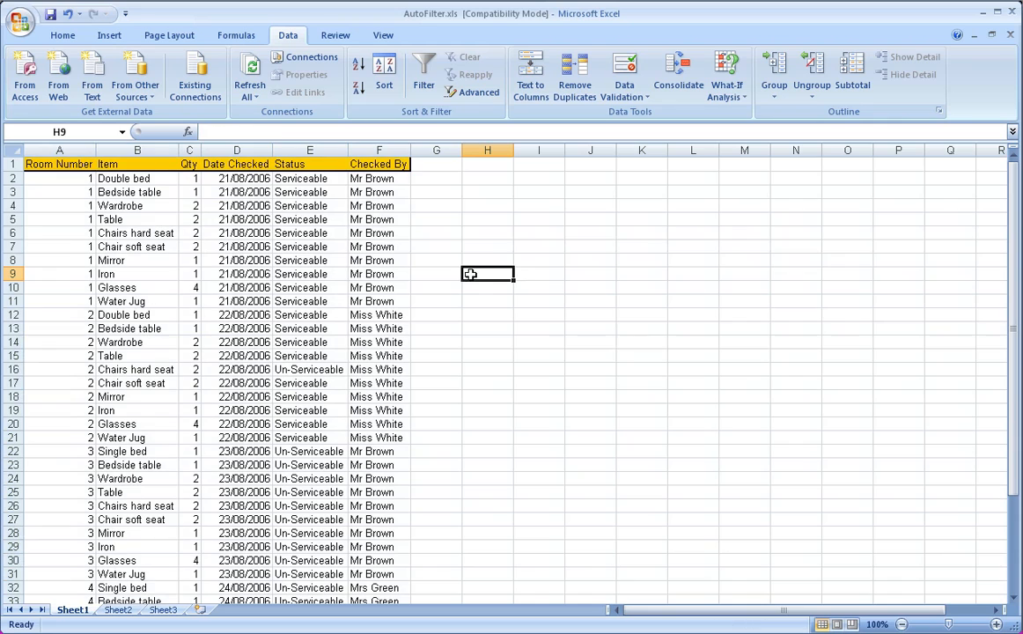
{"action": "left_click", "coordinate": [454, 219]}
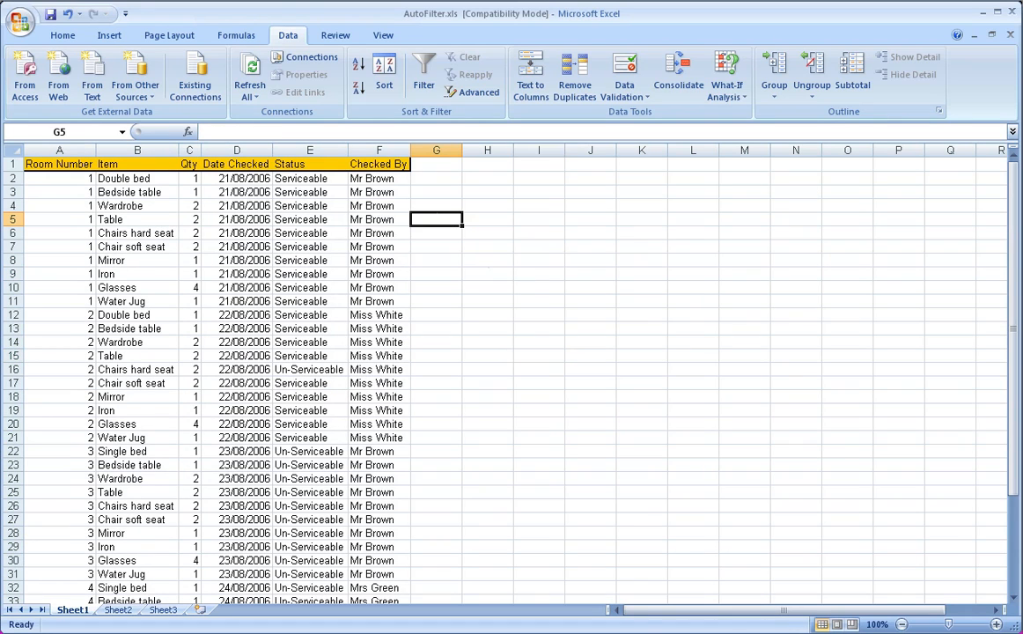
{"action": "left_click", "coordinate": [11, 149]}
{"action": "left_click", "coordinate": [554, 384]}
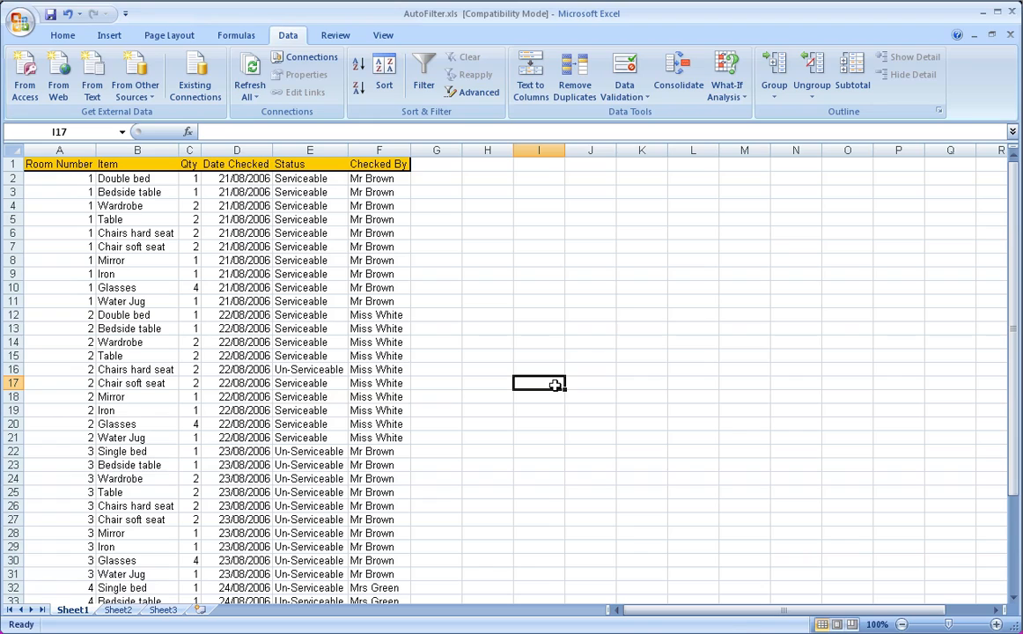
Step: Select the whole sheet and turn on Filter for the heading row, toggling it off and on again, and deselect the sheet
{"action": "key", "text": "ctrl+a"}
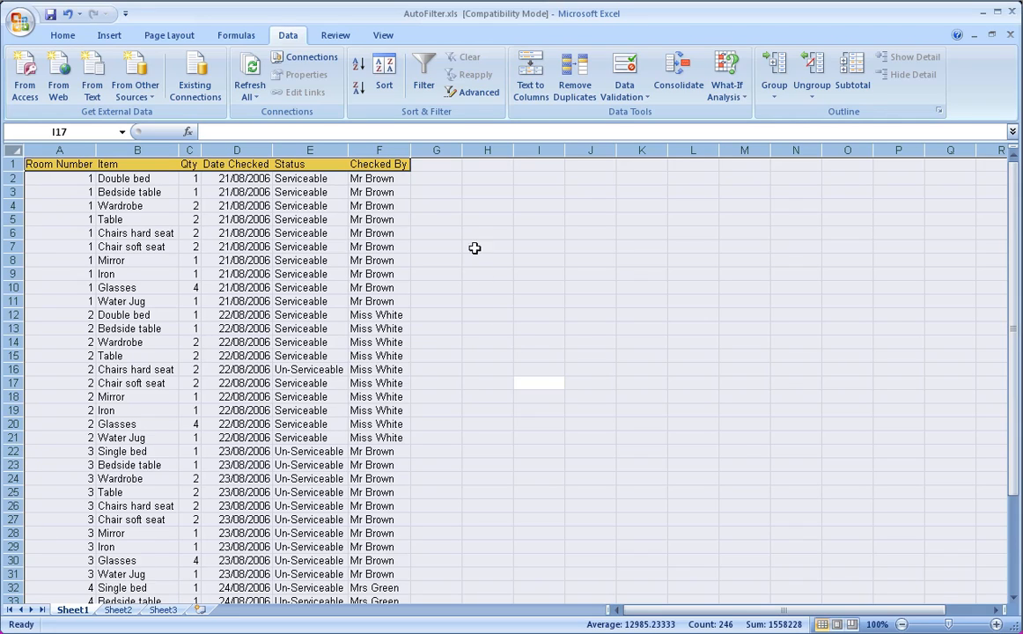
{"action": "left_click", "coordinate": [422, 69]}
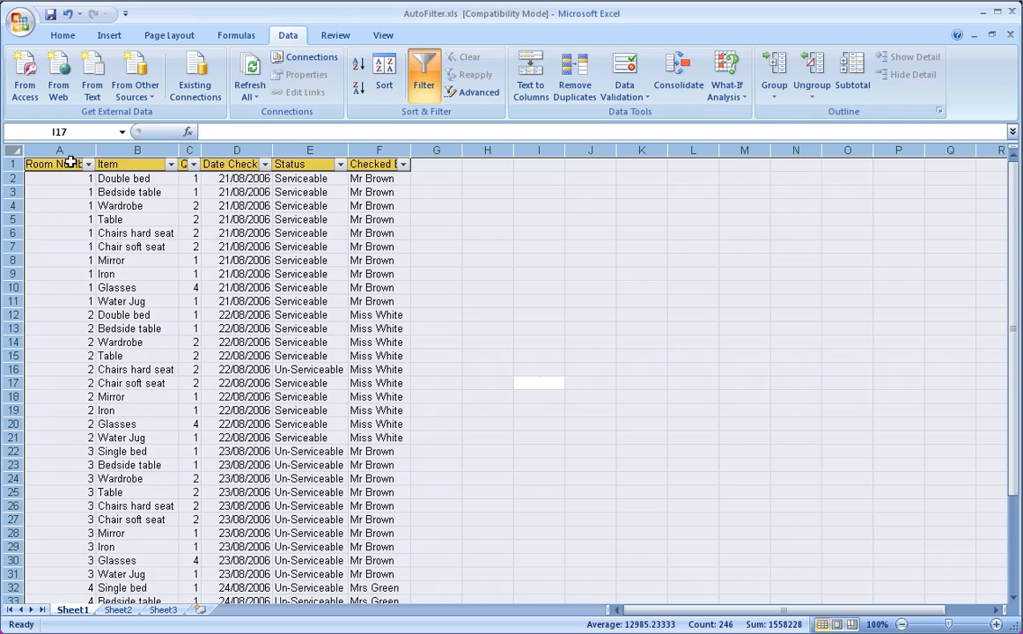
{"action": "left_click", "coordinate": [427, 86]}
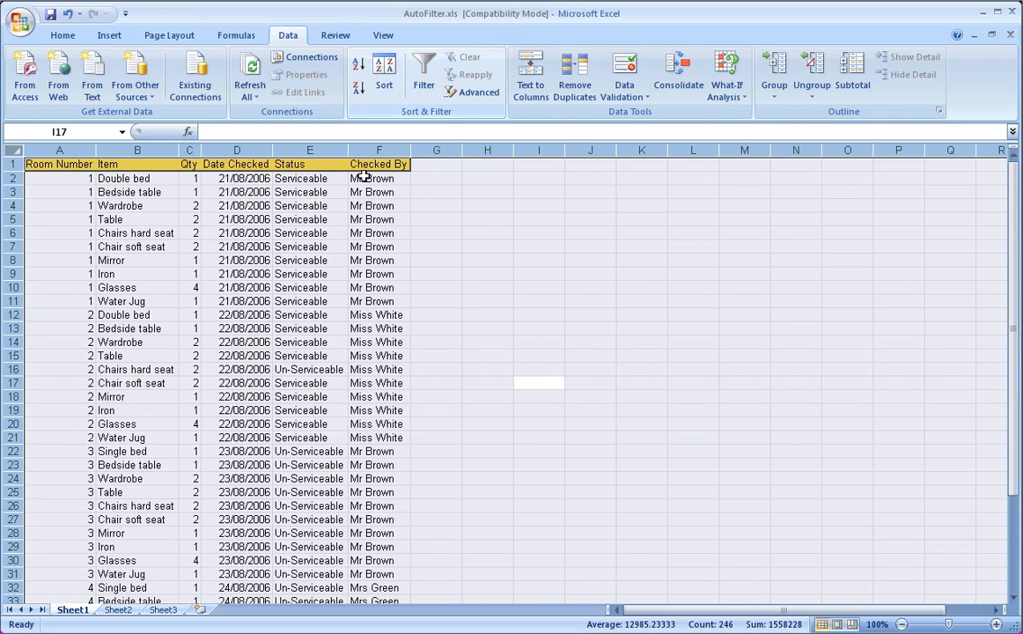
{"action": "left_click", "coordinate": [423, 72]}
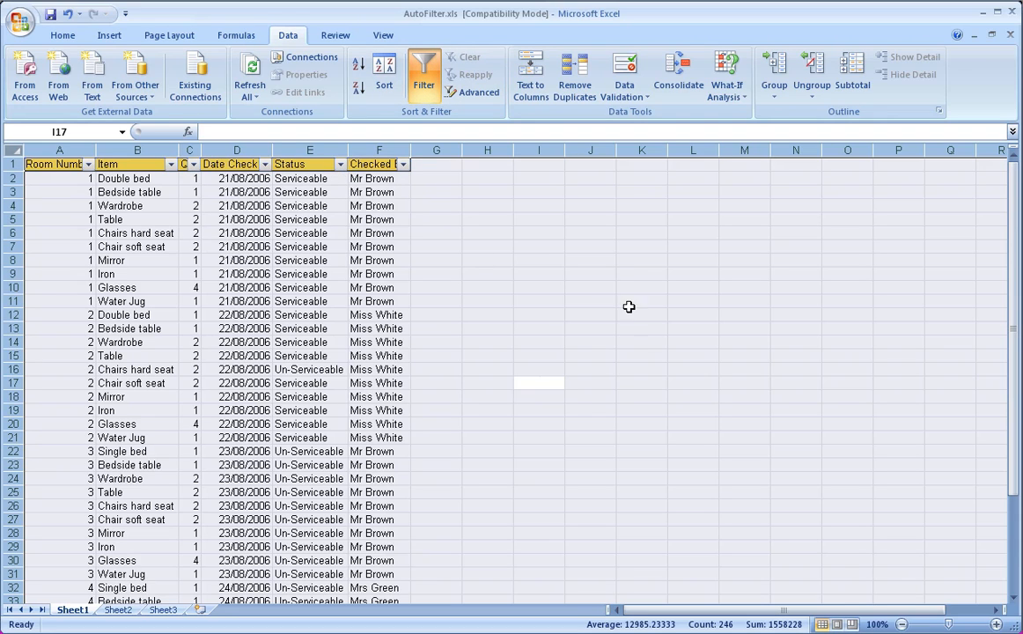
{"action": "left_click", "coordinate": [579, 260]}
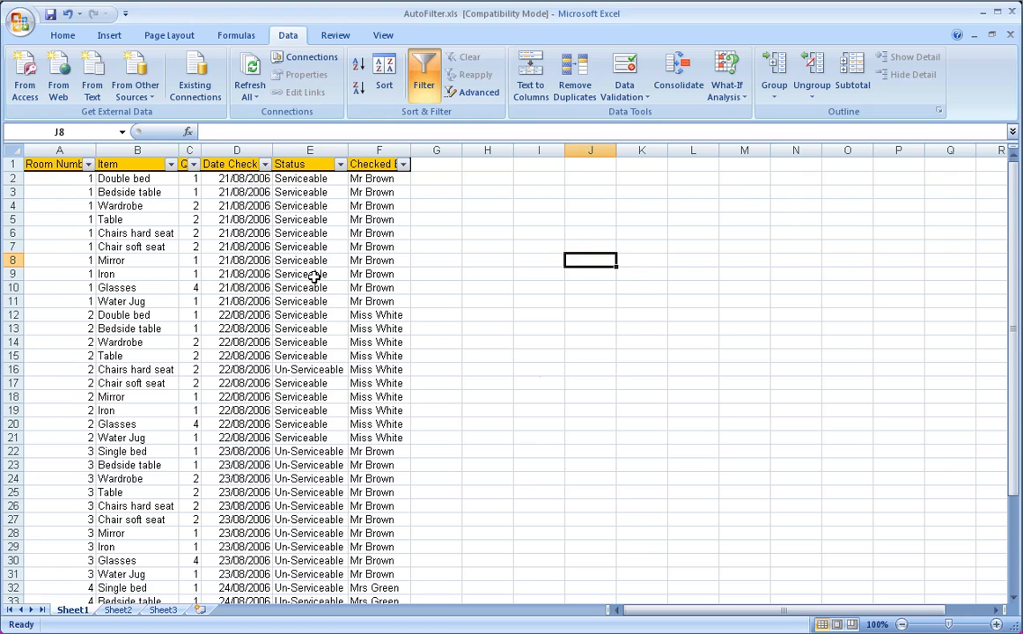
Step: Examine the room inventory list from top to bottom, including its room numbers, items, dates, status and checkers
{"action": "scroll", "coordinate": [352, 273], "scroll_direction": "down", "scroll_amount": 7}
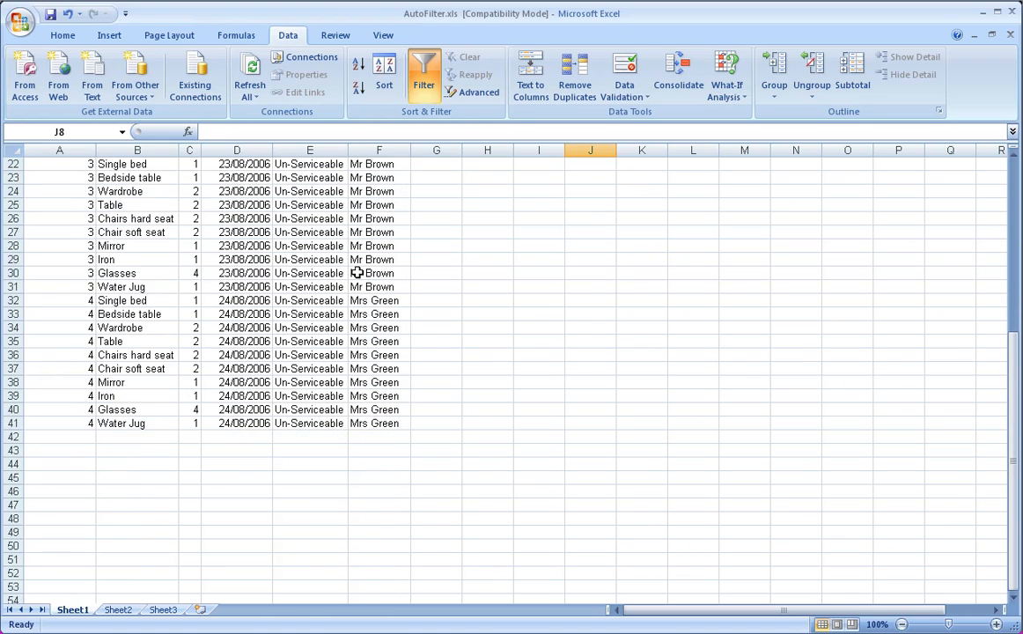
{"action": "scroll", "coordinate": [356, 273], "scroll_direction": "up", "scroll_amount": 7}
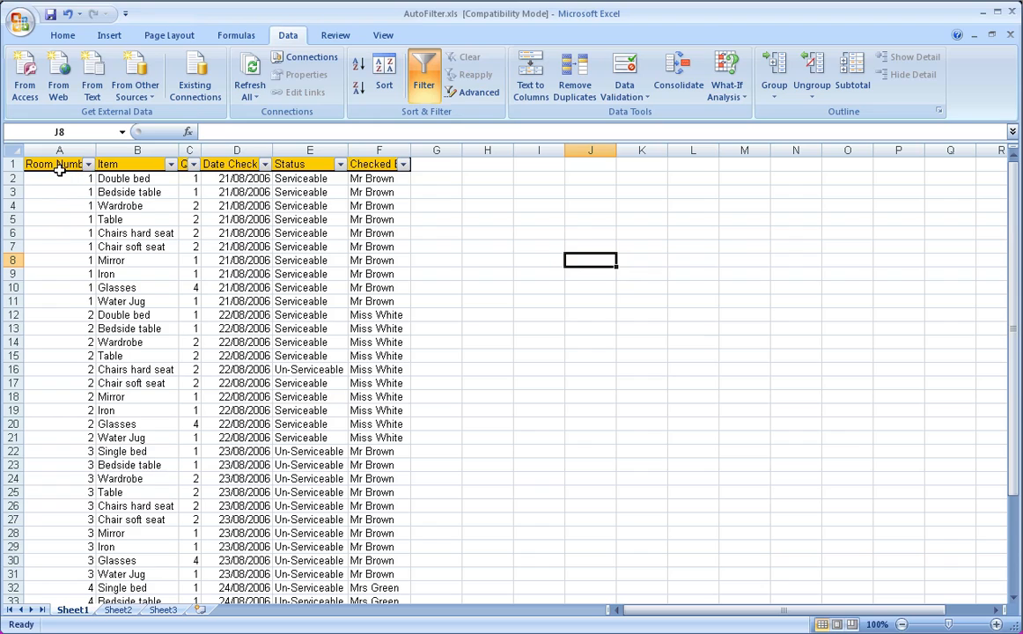
{"action": "scroll", "coordinate": [137, 207], "scroll_direction": "down", "scroll_amount": 4}
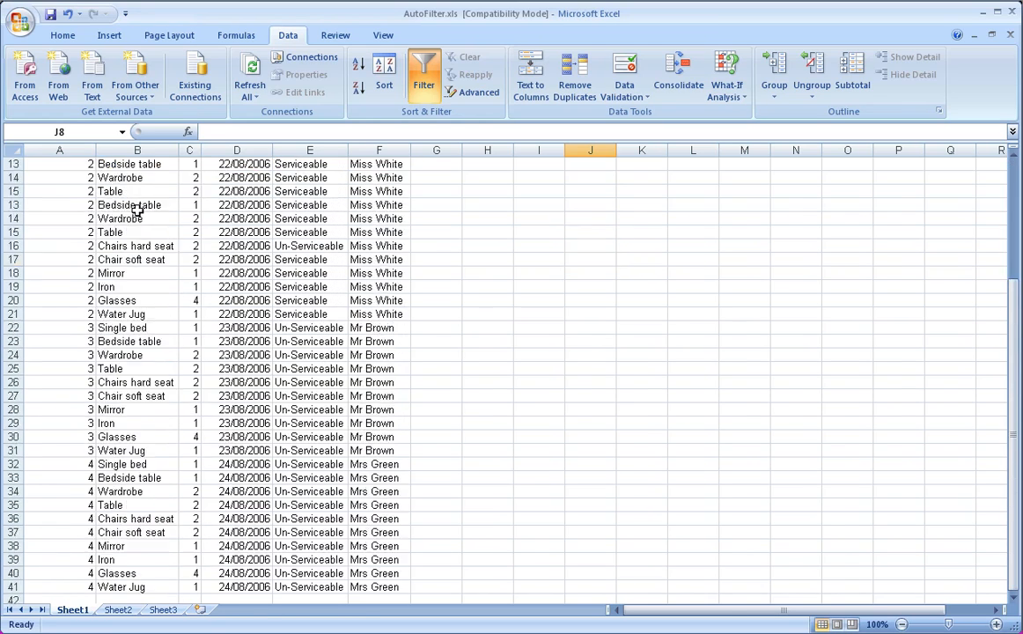
{"action": "scroll", "coordinate": [138, 205], "scroll_direction": "up", "scroll_amount": 4}
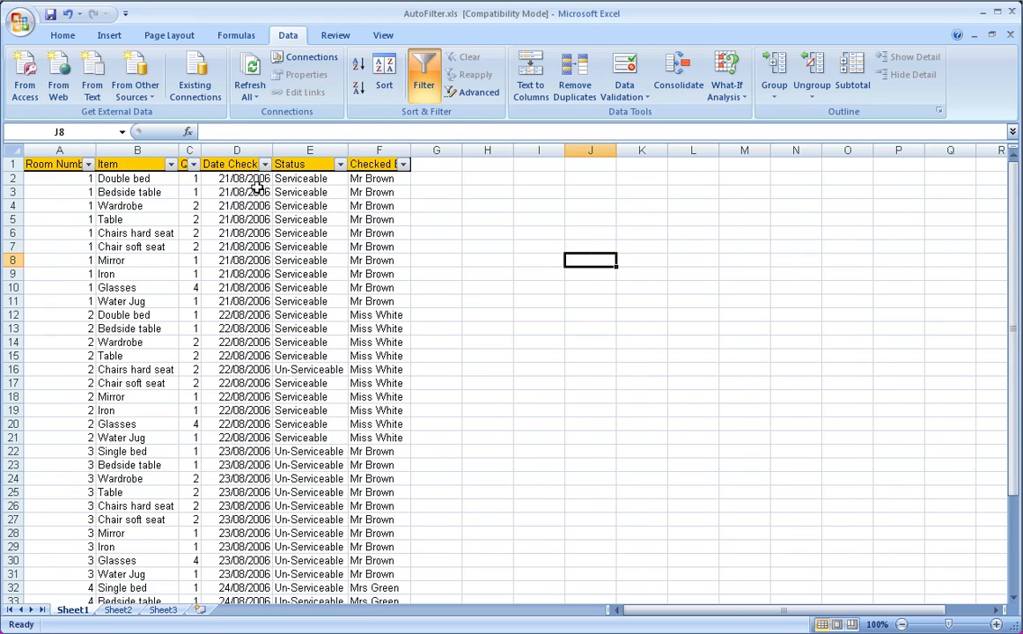
{"action": "scroll", "coordinate": [243, 186], "scroll_direction": "down", "scroll_amount": 8}
{"action": "scroll", "coordinate": [246, 187], "scroll_direction": "up", "scroll_amount": 8}
{"action": "scroll", "coordinate": [326, 278], "scroll_direction": "down", "scroll_amount": 7}
{"action": "scroll", "coordinate": [326, 278], "scroll_direction": "up", "scroll_amount": 7}
{"action": "scroll", "coordinate": [441, 250], "scroll_direction": "down", "scroll_amount": 3}
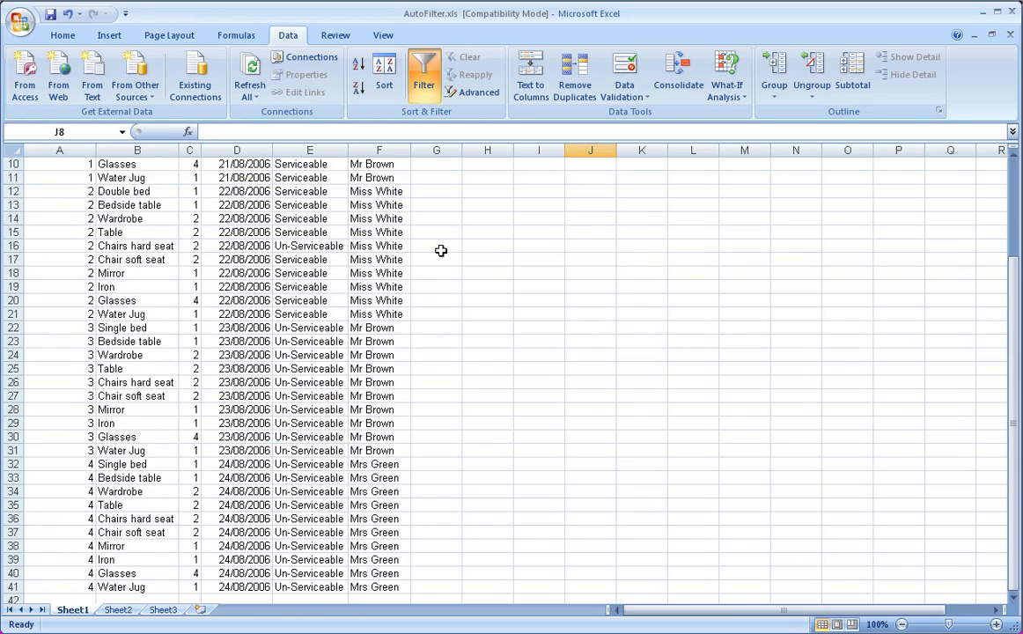
{"action": "scroll", "coordinate": [441, 250], "scroll_direction": "up", "scroll_amount": 3}
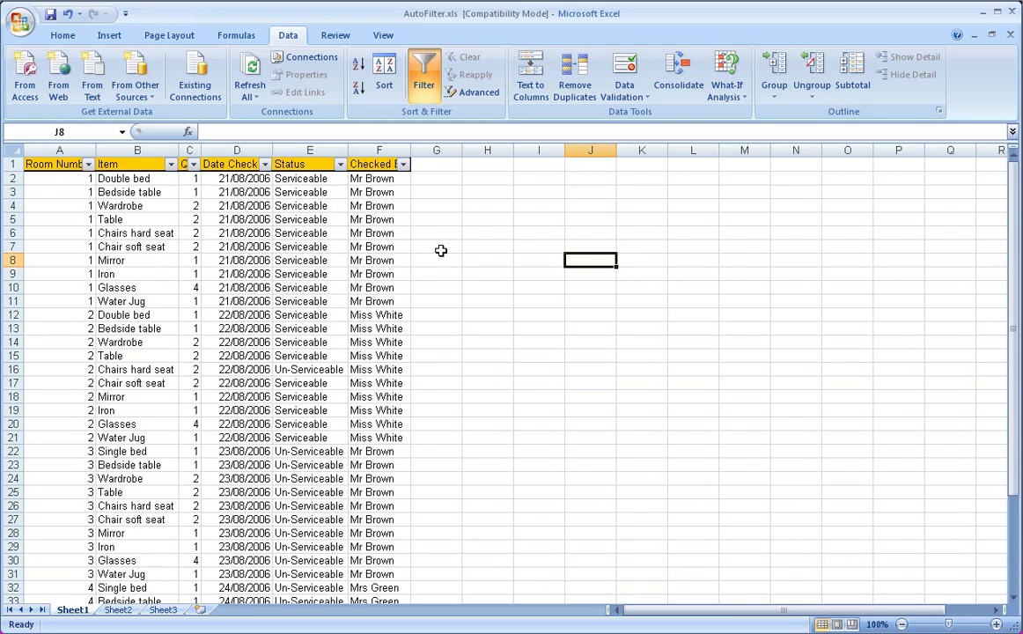
Step: Filter the Checked By column to show only the records of the last person in its value list
{"action": "left_click", "coordinate": [402, 164]}
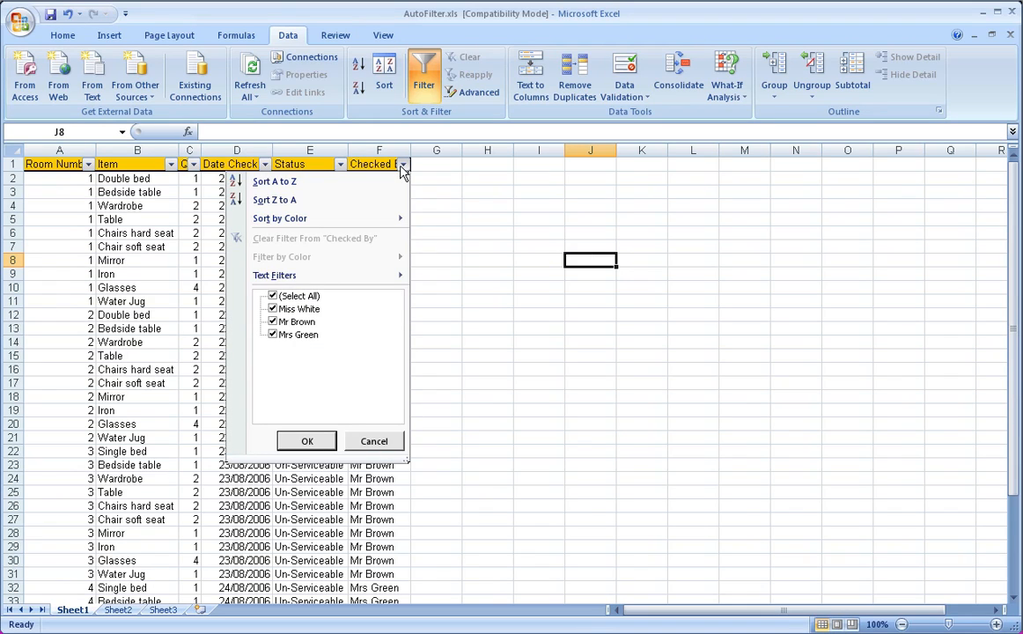
{"action": "left_click", "coordinate": [278, 322]}
{"action": "left_click", "coordinate": [274, 308]}
{"action": "left_click", "coordinate": [305, 442]}
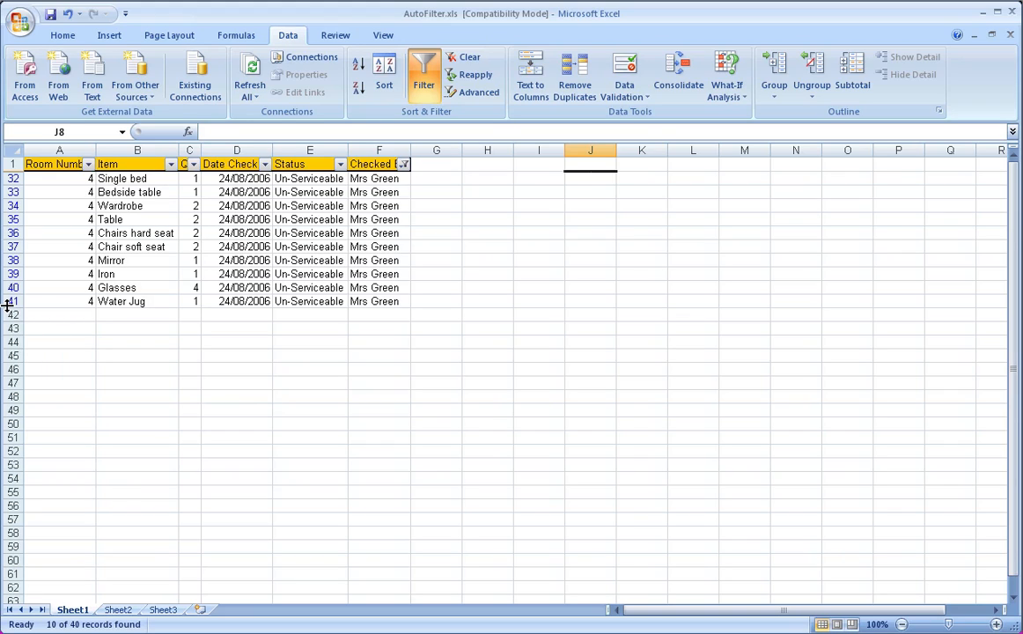
Step: Restore all records by selecting every value in the Checked By filter
{"action": "left_click", "coordinate": [403, 165]}
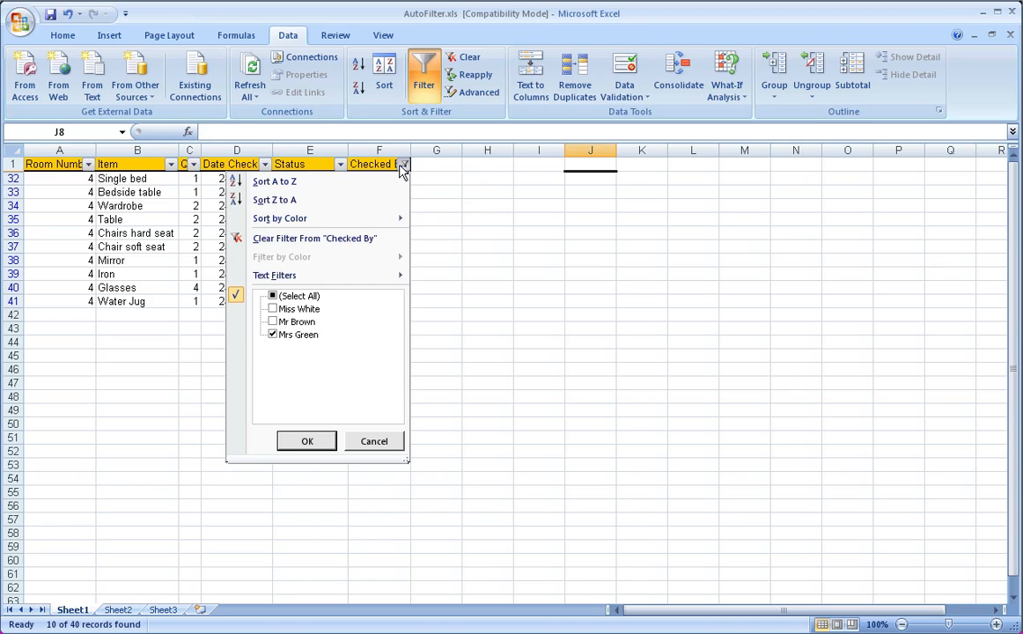
{"action": "left_click", "coordinate": [273, 296]}
{"action": "left_click", "coordinate": [307, 441]}
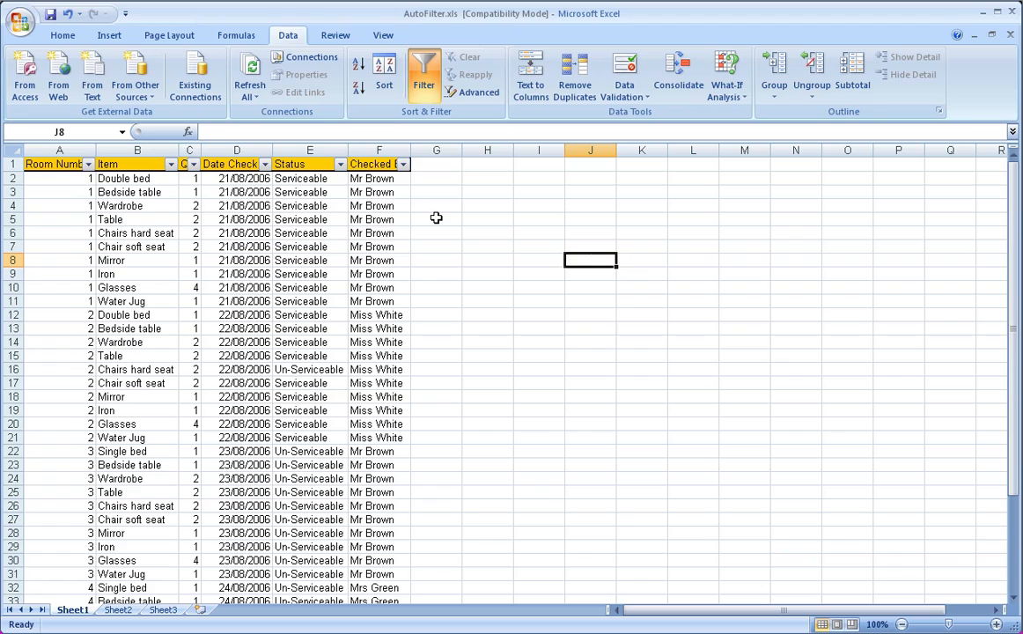
Step: Filter the Status column to show only Un-Serviceable items
{"action": "left_click", "coordinate": [340, 165]}
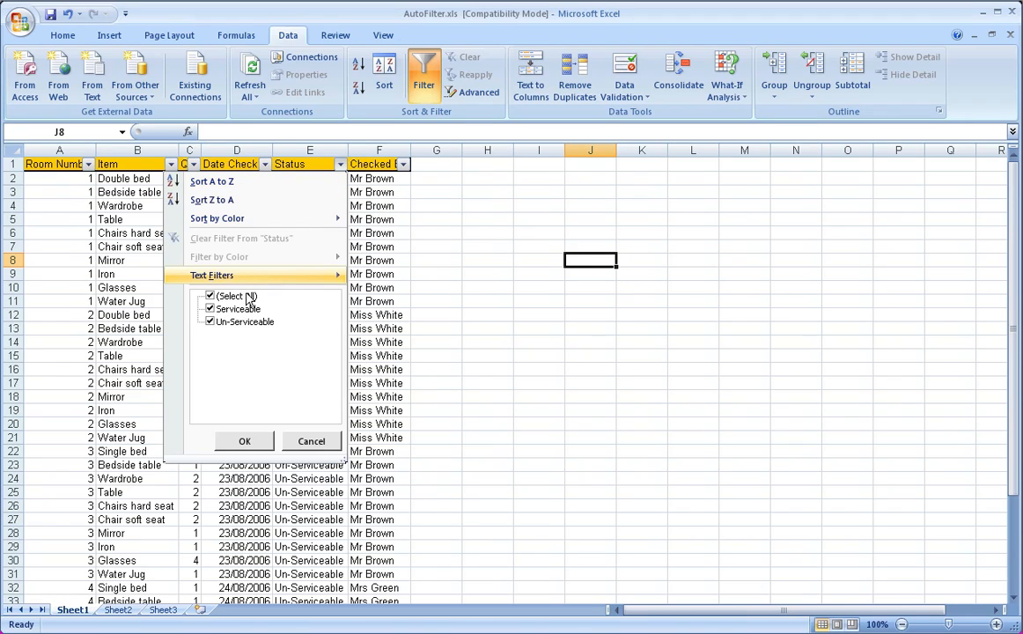
{"action": "left_click", "coordinate": [220, 308]}
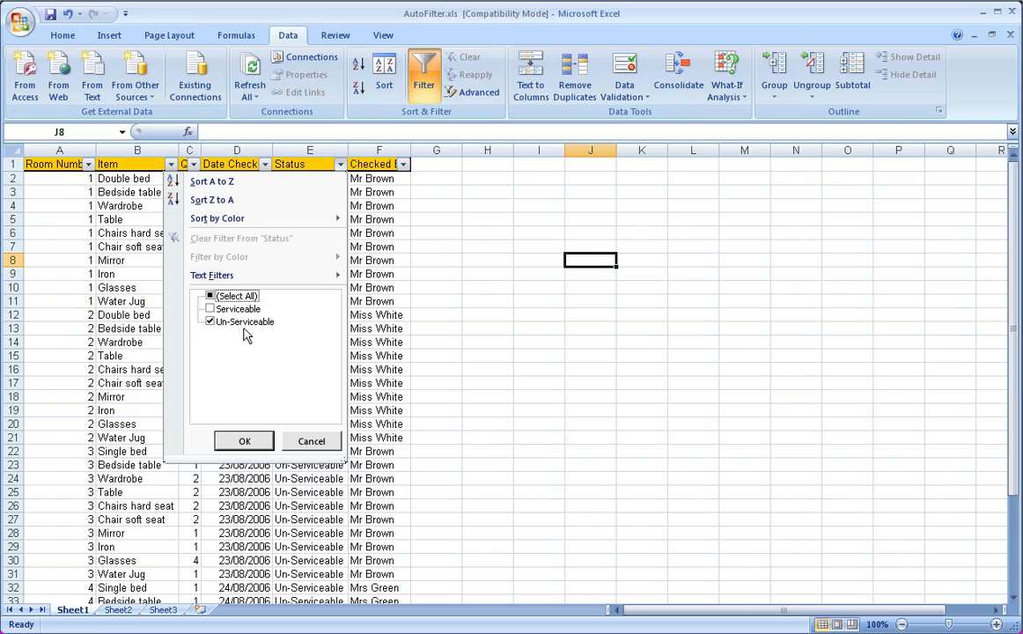
{"action": "left_click", "coordinate": [245, 438]}
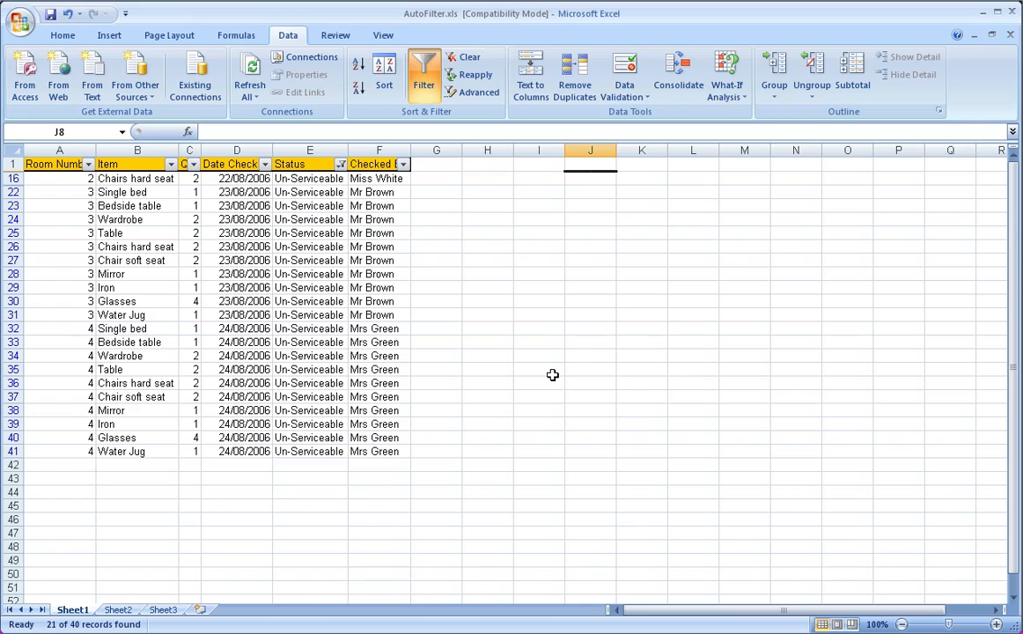
{"action": "left_click", "coordinate": [340, 165]}
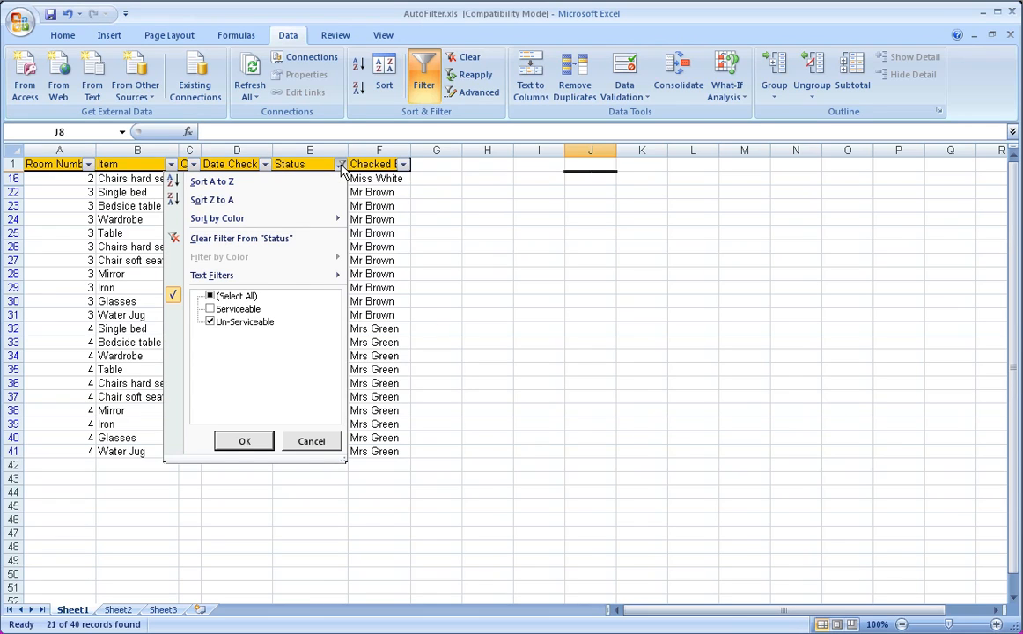
{"action": "left_click", "coordinate": [342, 167]}
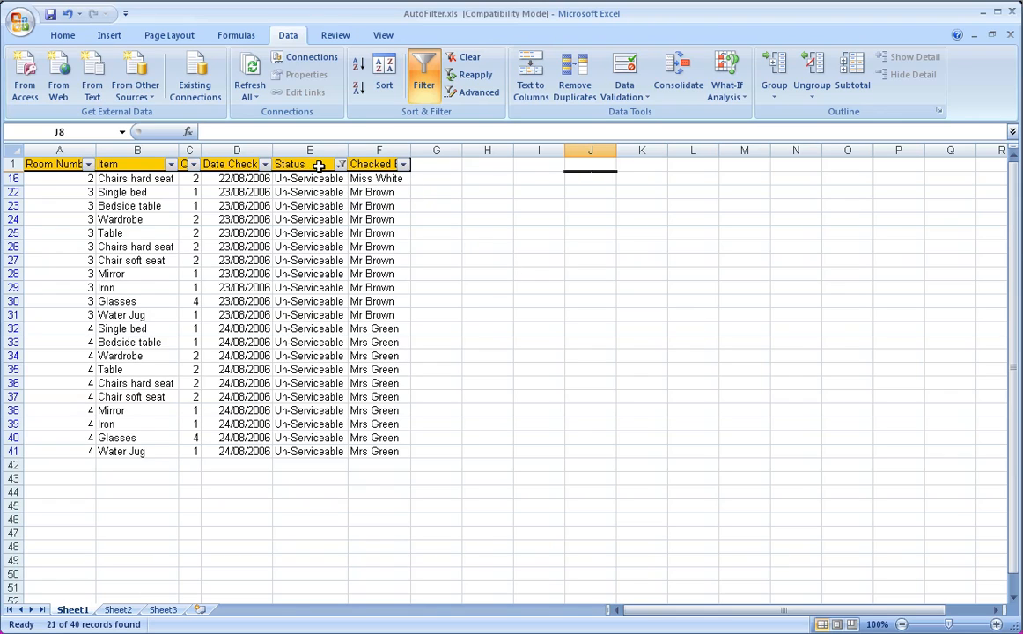
{"action": "left_click", "coordinate": [89, 165]}
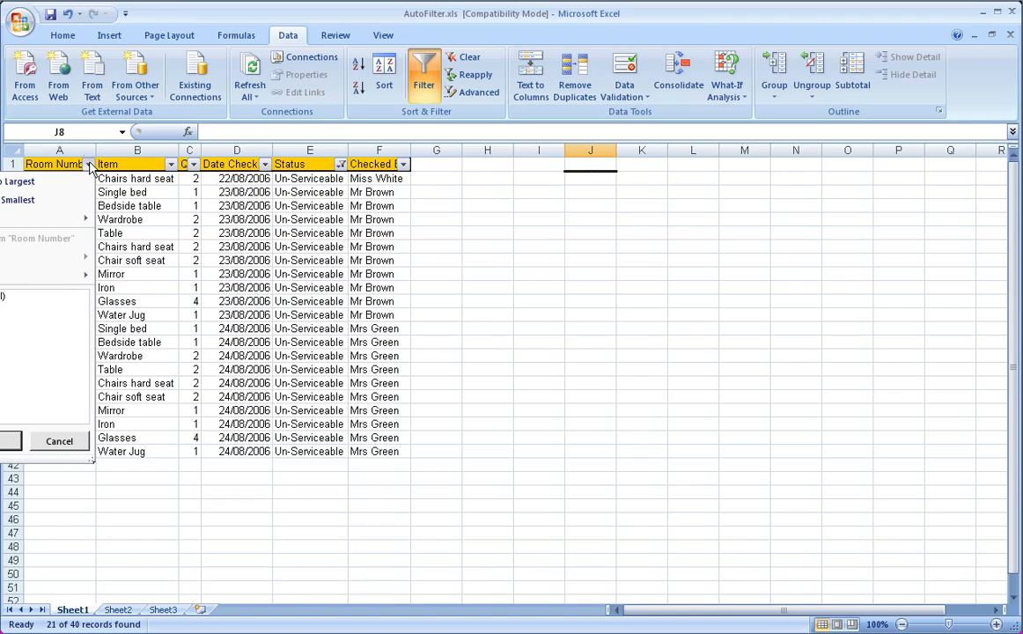
{"action": "left_click", "coordinate": [169, 165]}
{"action": "left_click", "coordinate": [168, 164]}
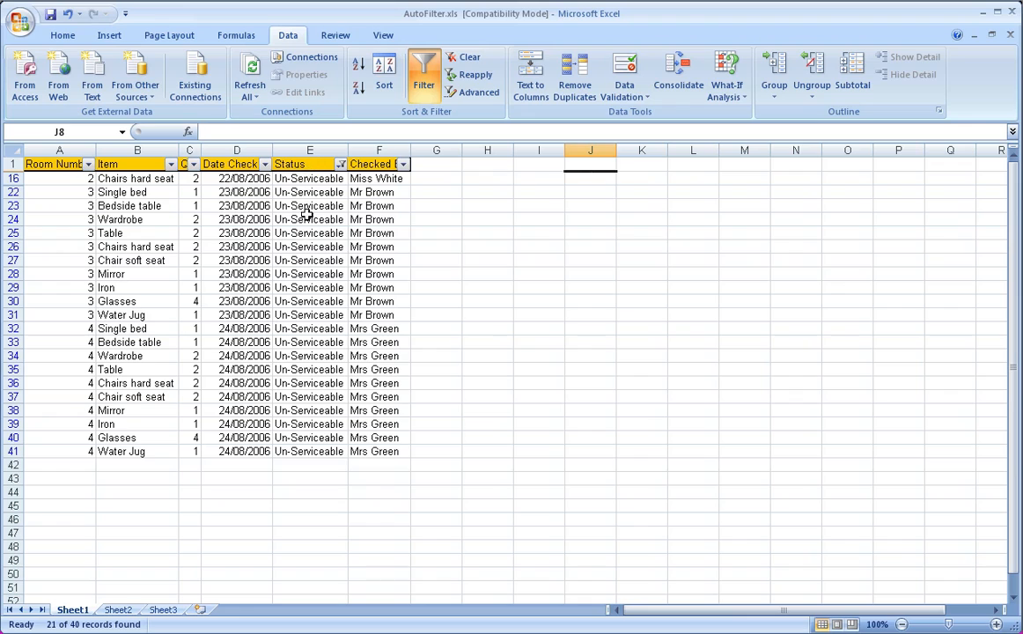
{"action": "mouse_move", "coordinate": [312, 182]}
{"action": "left_mouse_down"}
{"action": "mouse_move", "coordinate": [304, 198]}
{"action": "mouse_move", "coordinate": [334, 434]}
{"action": "mouse_move", "coordinate": [299, 179]}
{"action": "left_mouse_up"}
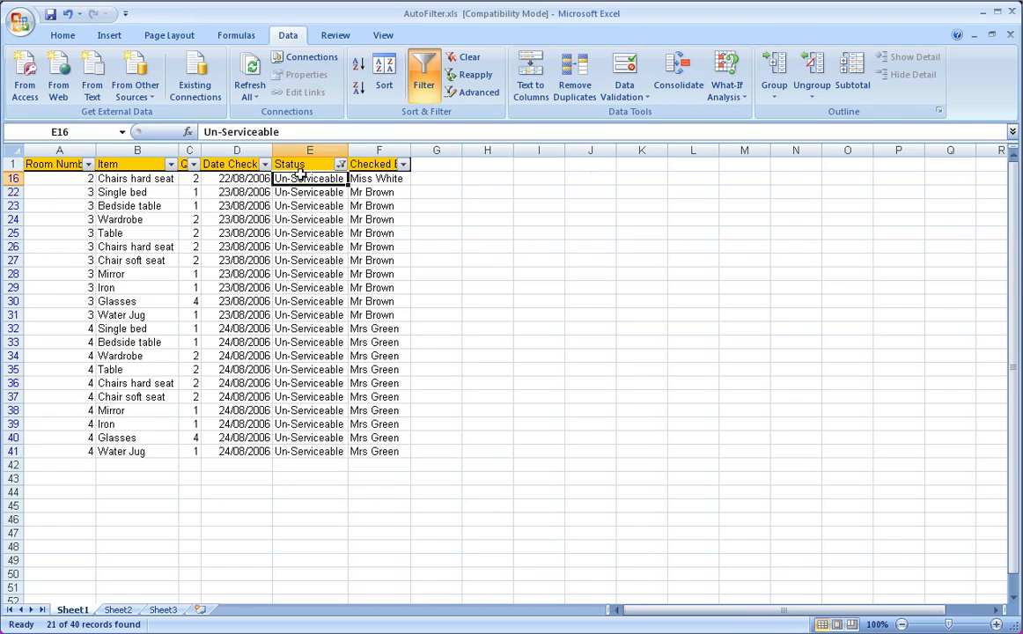
Step: Filter the Checked By column to show only the un-serviceable records of the first person in its value list
{"action": "left_click", "coordinate": [403, 164]}
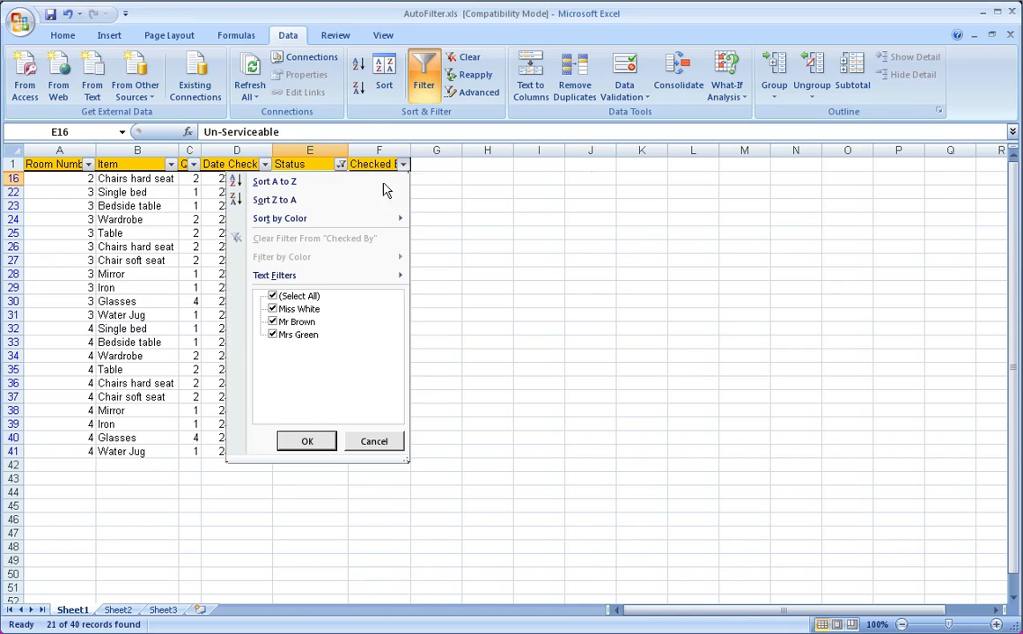
{"action": "left_click", "coordinate": [273, 297]}
{"action": "left_click", "coordinate": [273, 309]}
{"action": "left_click", "coordinate": [306, 440]}
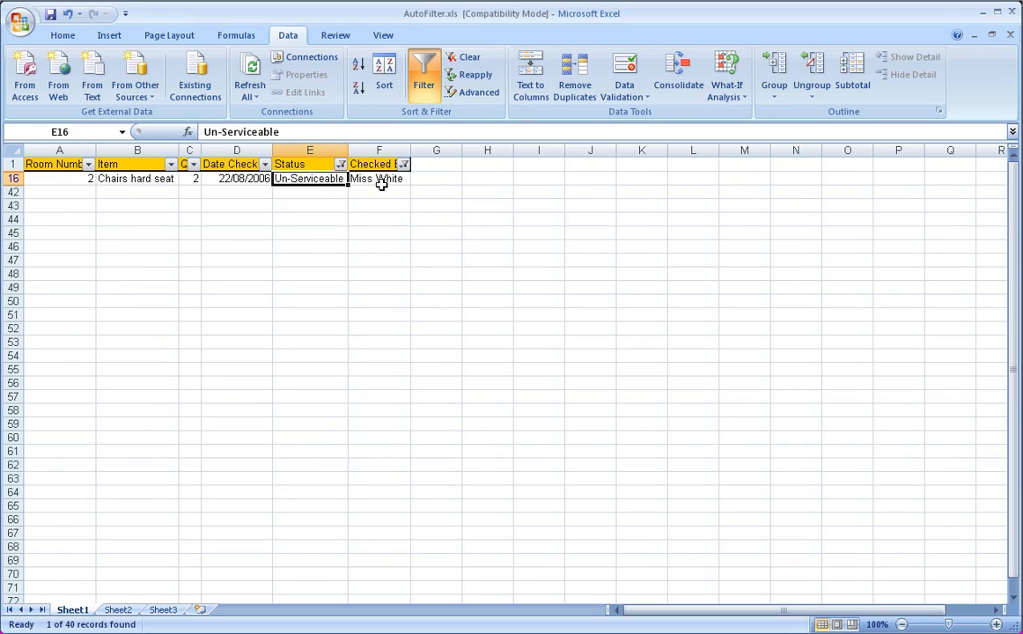
Step: Include Serviceable items again in the Status filter, keeping the Checked By filter active
{"action": "left_click", "coordinate": [340, 166]}
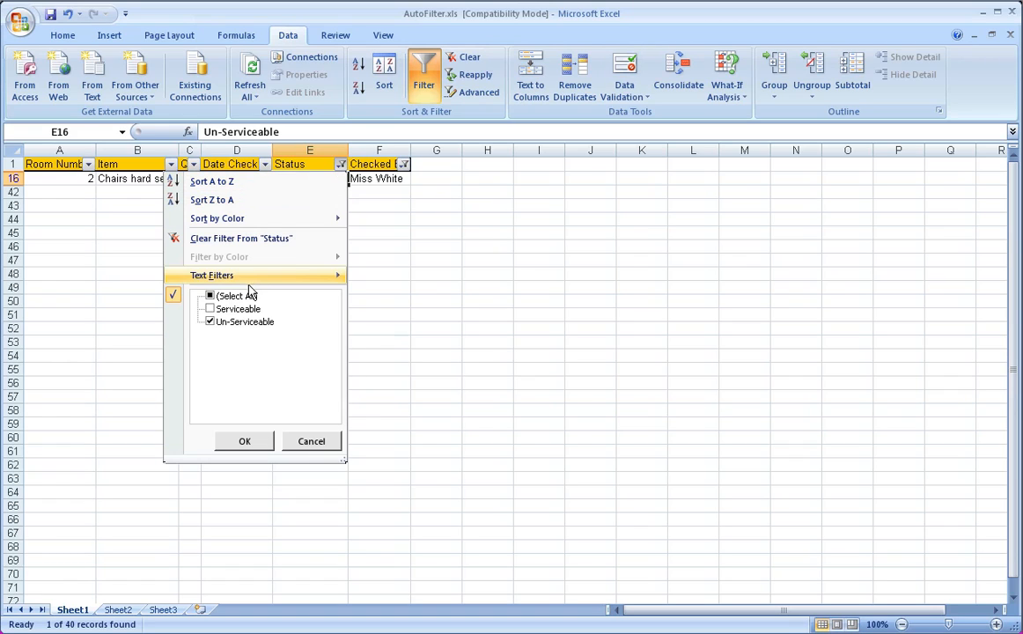
{"action": "left_click", "coordinate": [210, 309]}
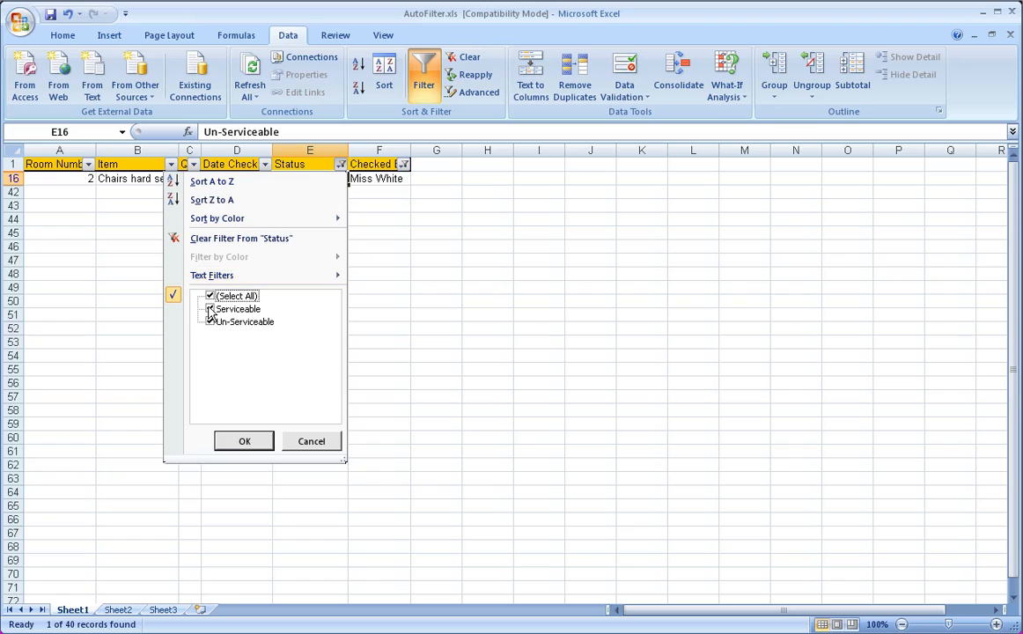
{"action": "left_click", "coordinate": [244, 440]}
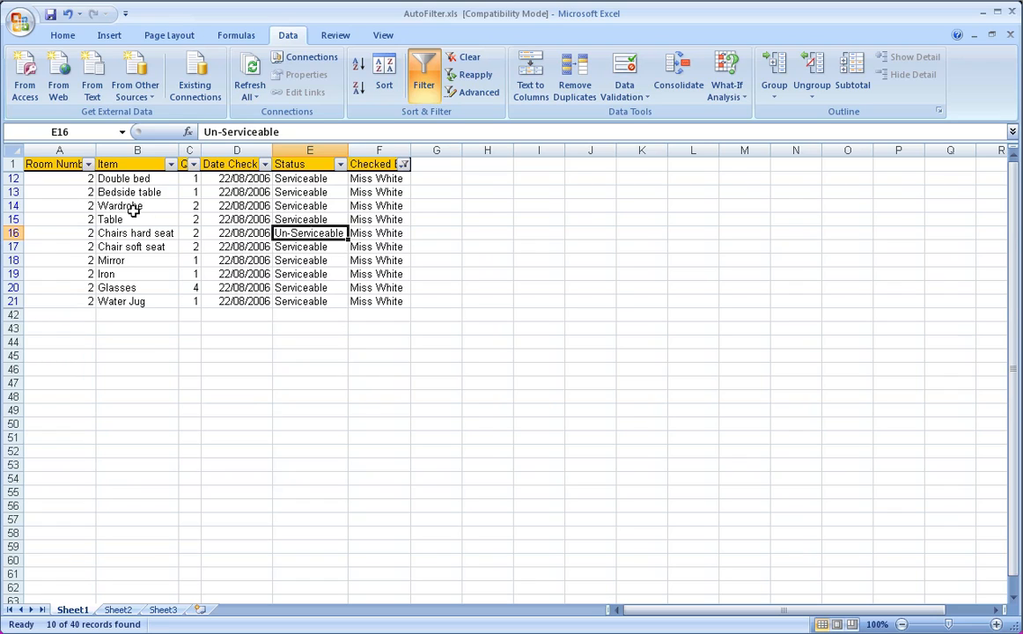
Step: Filter the Qty column to show only items with a quantity of 2 by excluding quantities 1 and 4
{"action": "left_click", "coordinate": [195, 166]}
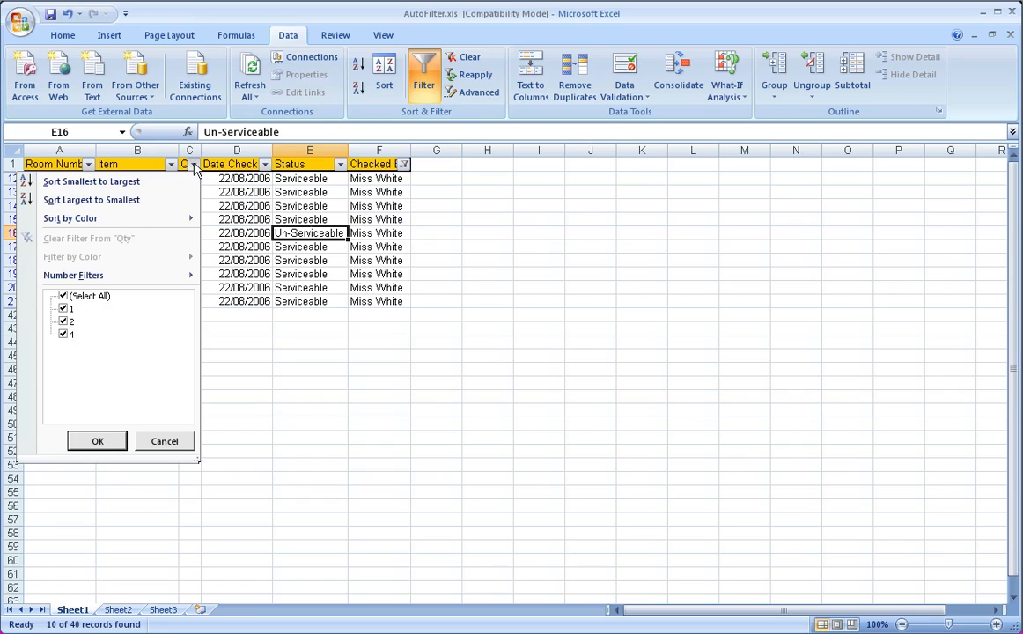
{"action": "left_click", "coordinate": [63, 308]}
{"action": "left_click", "coordinate": [63, 335]}
{"action": "left_click", "coordinate": [98, 442]}
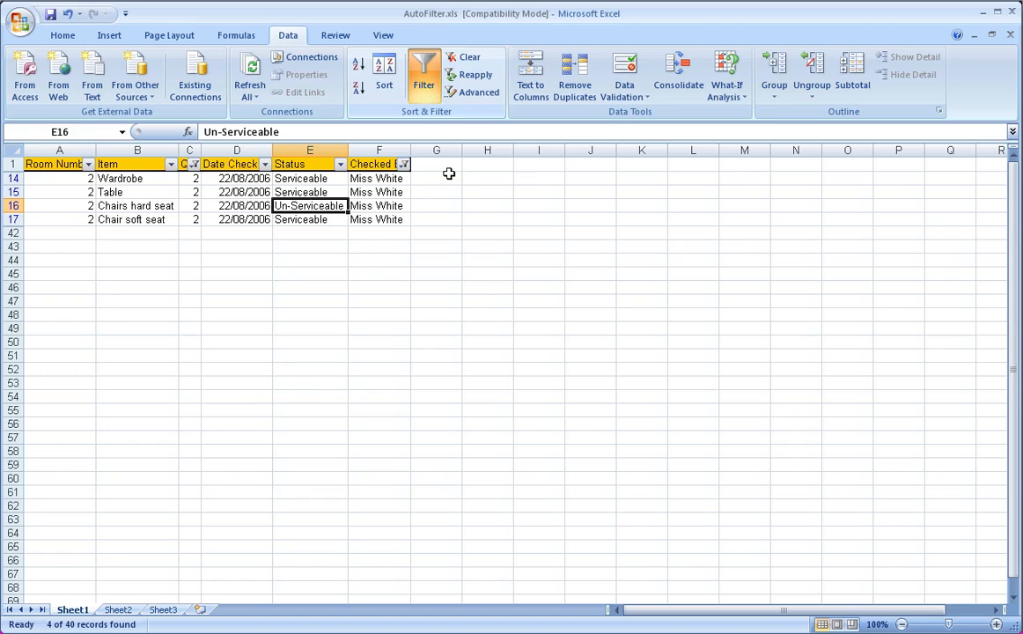
Step: Remove the AutoFilter from the inventory list, then reapply it with the whole sheet selected
{"action": "left_click", "coordinate": [423, 81]}
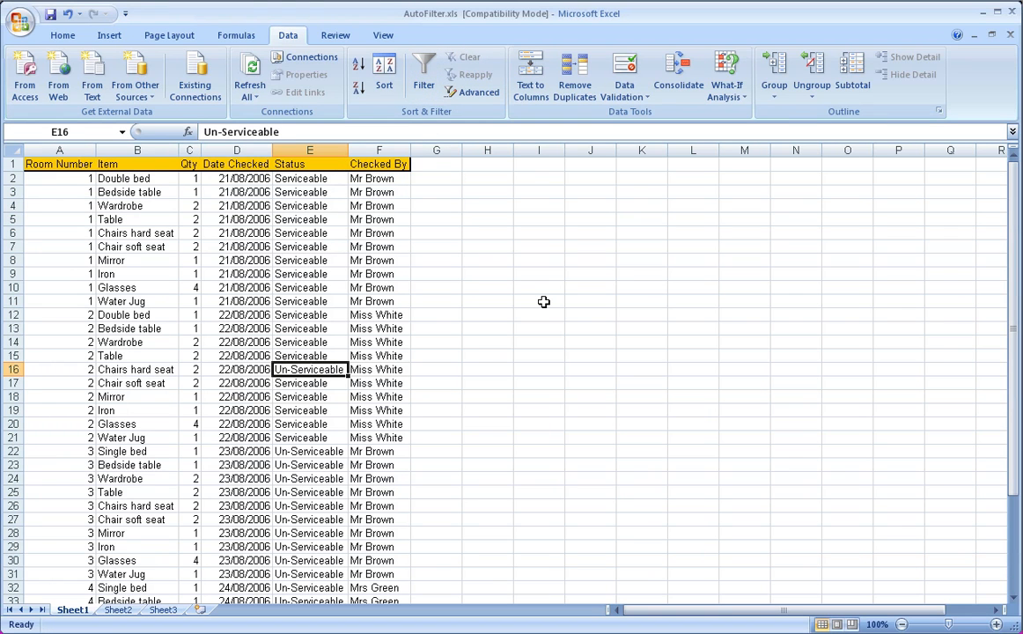
{"action": "left_click", "coordinate": [14, 149]}
{"action": "left_click", "coordinate": [424, 81]}
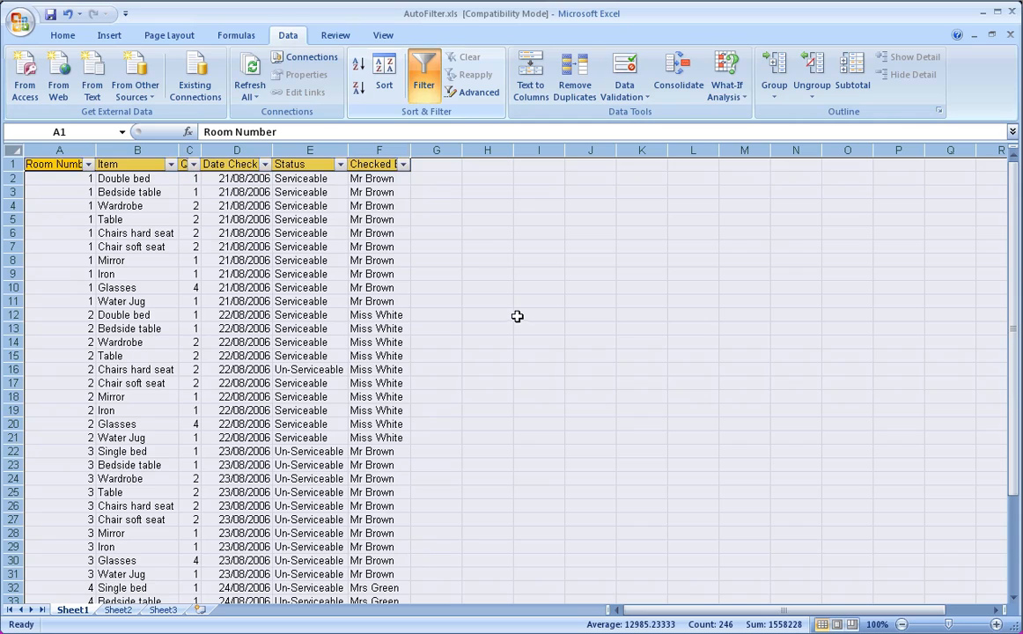
{"action": "left_click", "coordinate": [518, 315]}
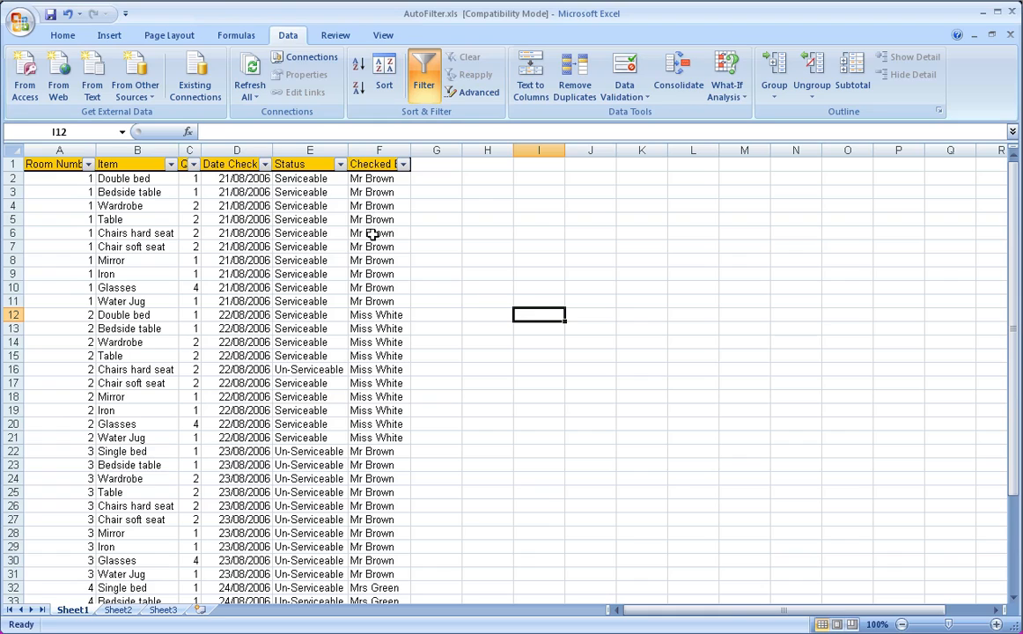
Step: Filter the Checked By column to hide the records of the second person in its value list
{"action": "left_click", "coordinate": [402, 164]}
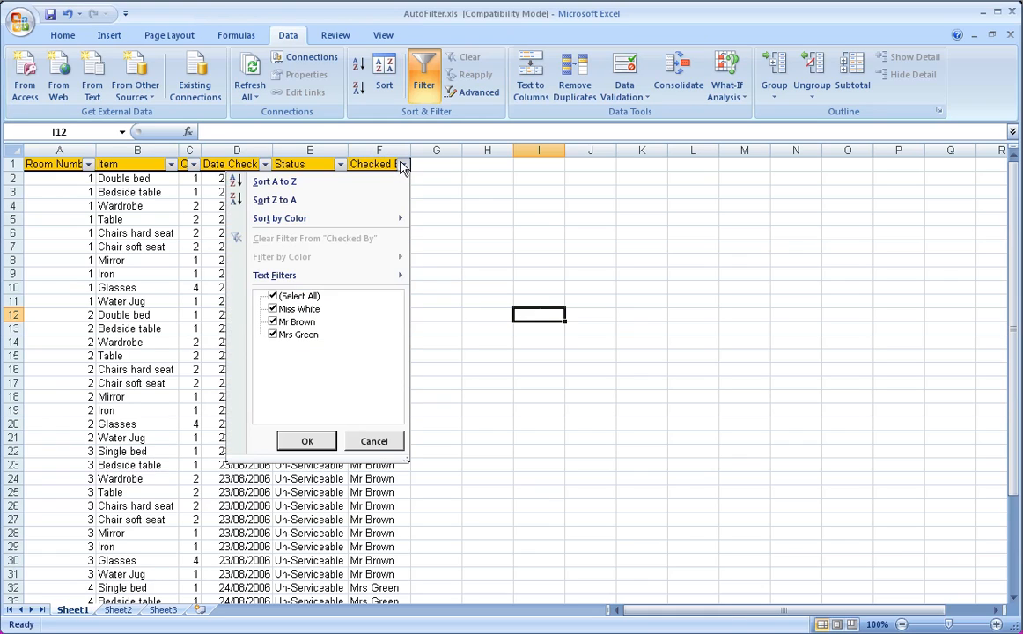
{"action": "left_click", "coordinate": [273, 322]}
{"action": "left_click", "coordinate": [310, 440]}
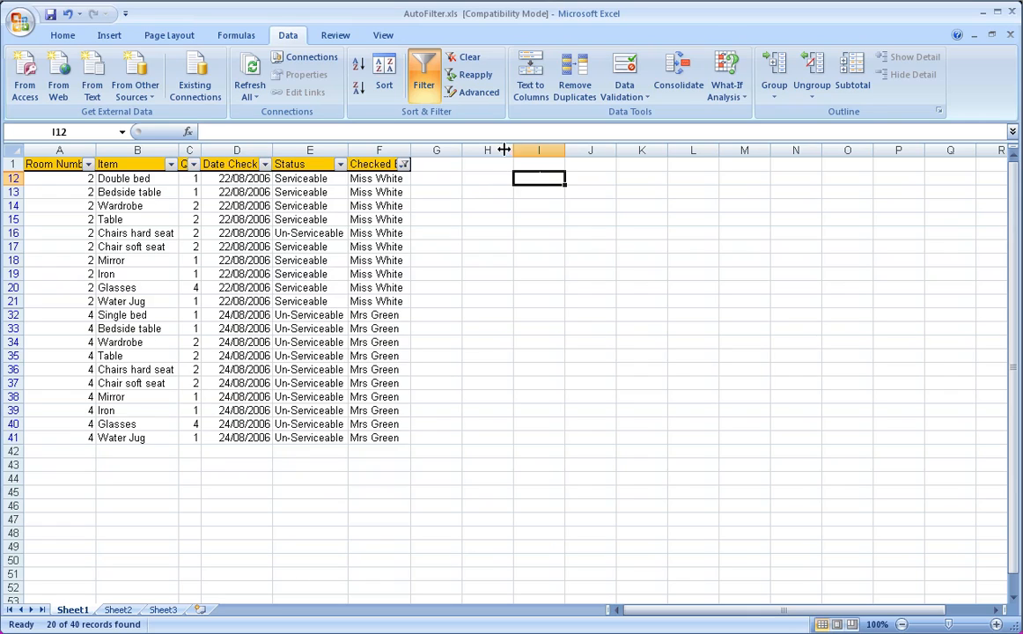
Step: Turn off the AutoFilter and review the full inventory list down to its last row
{"action": "left_click", "coordinate": [428, 85]}
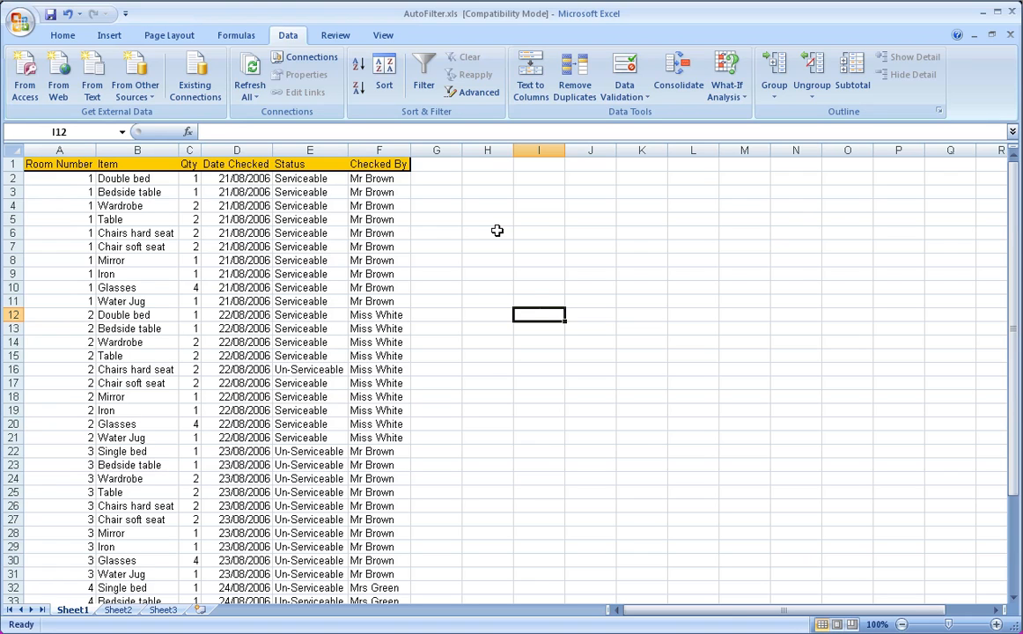
{"action": "scroll", "coordinate": [493, 264], "scroll_direction": "down", "scroll_amount": 8}
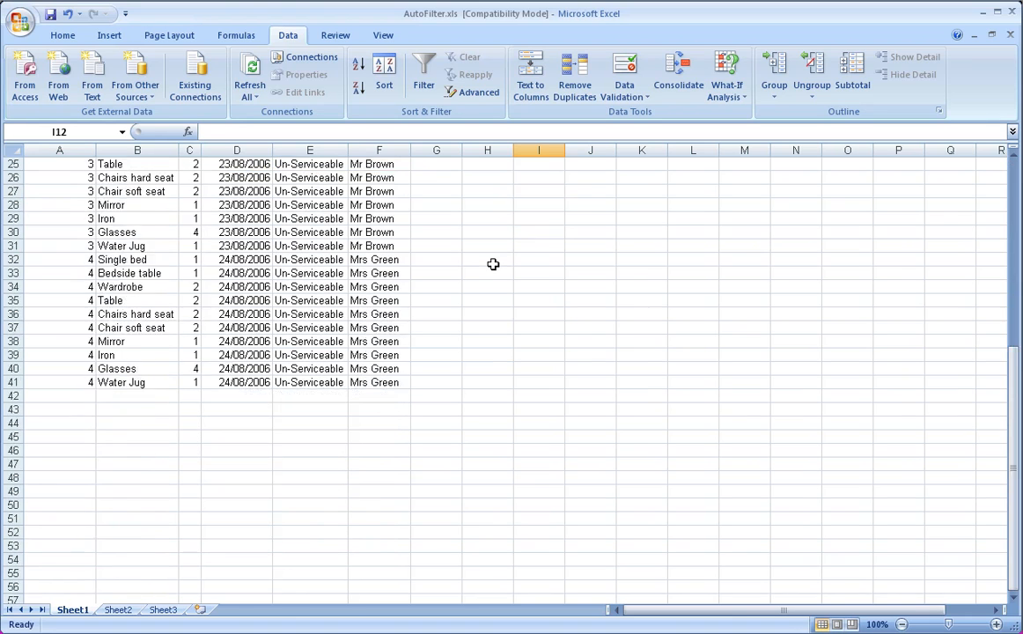
{"action": "scroll", "coordinate": [493, 264], "scroll_direction": "up", "scroll_amount": 8}
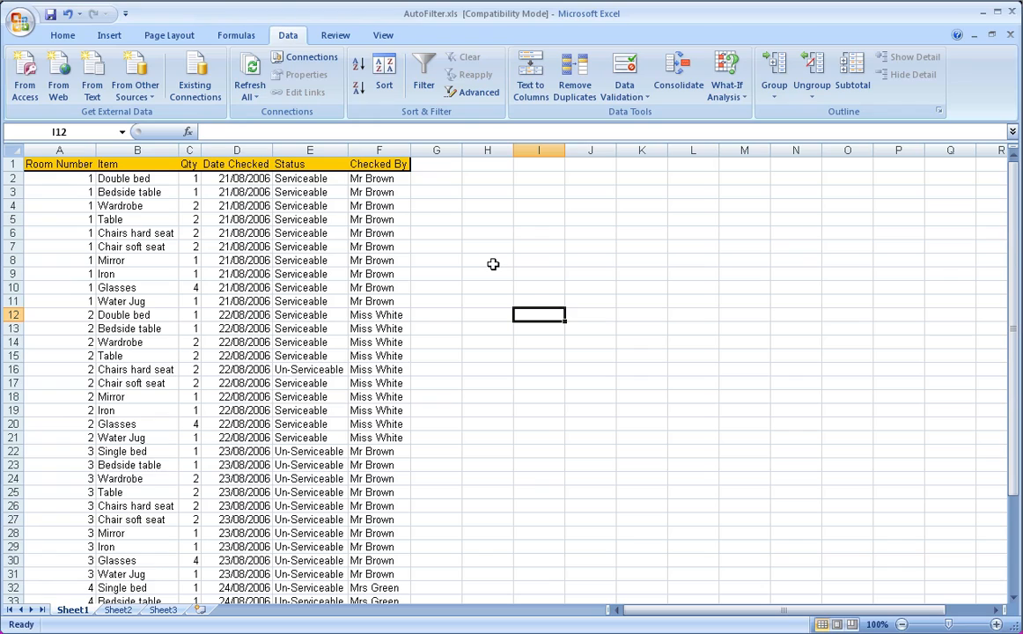